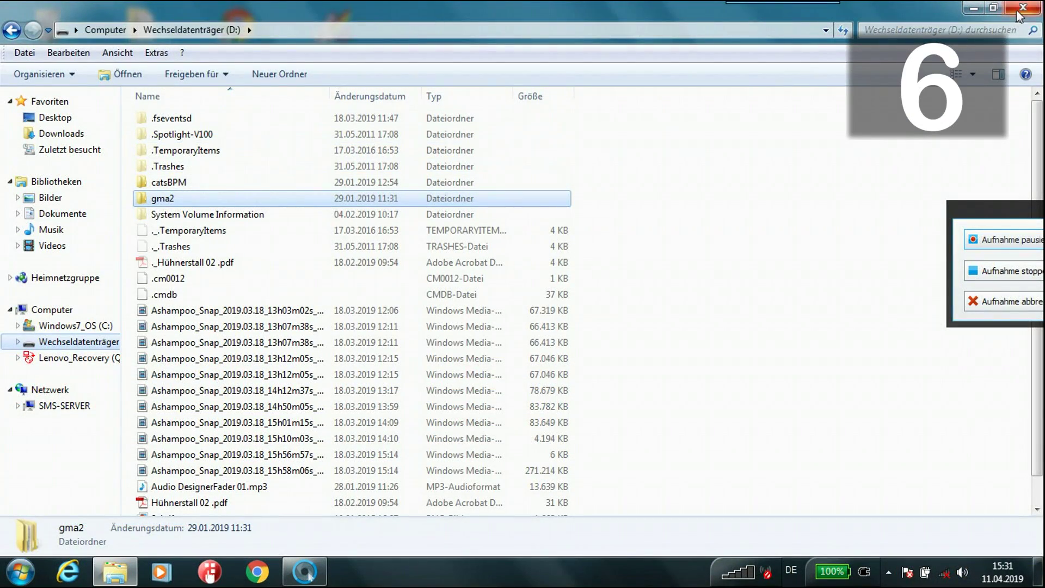
# - Open the gma2 folder on removable drive D:, then its shows folder
pyautogui.doubleClick(157, 200)
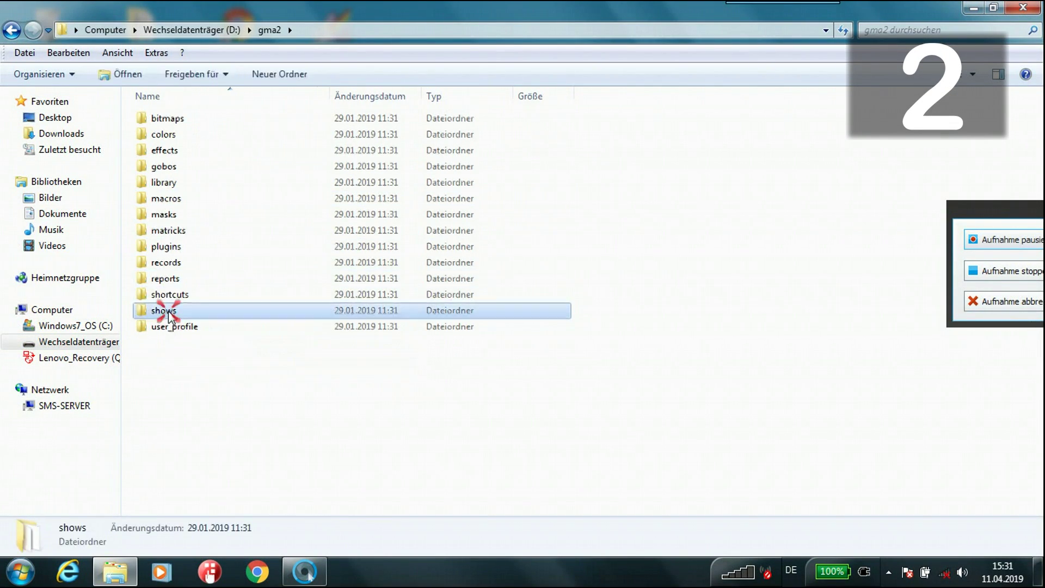
pyautogui.doubleClick(168, 311)
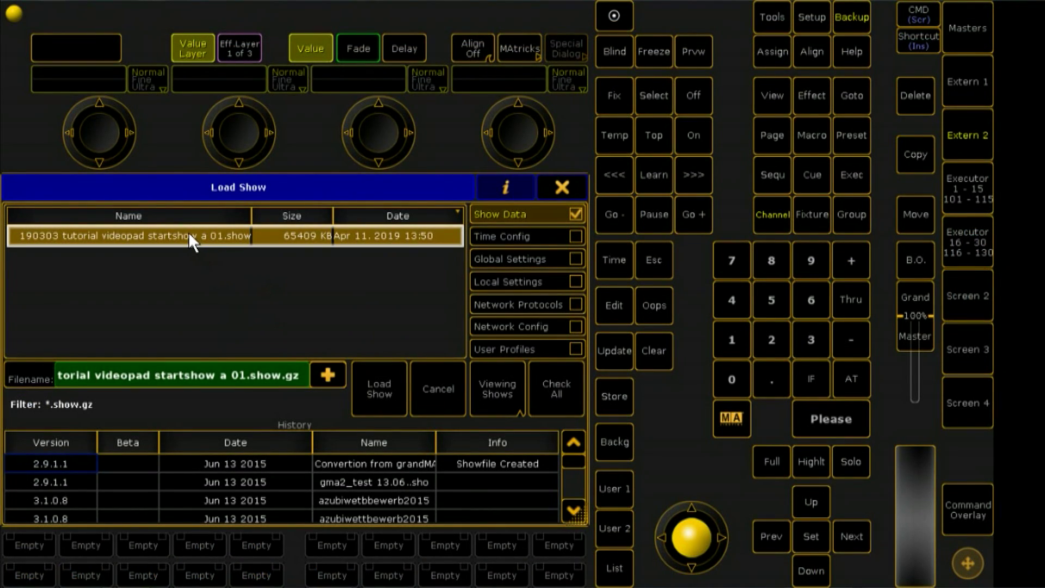
# - Load the 190303 tutorial videopad startshow a 01 show with all settings categories checked
pyautogui.click(188, 235)
pyautogui.click(554, 380)
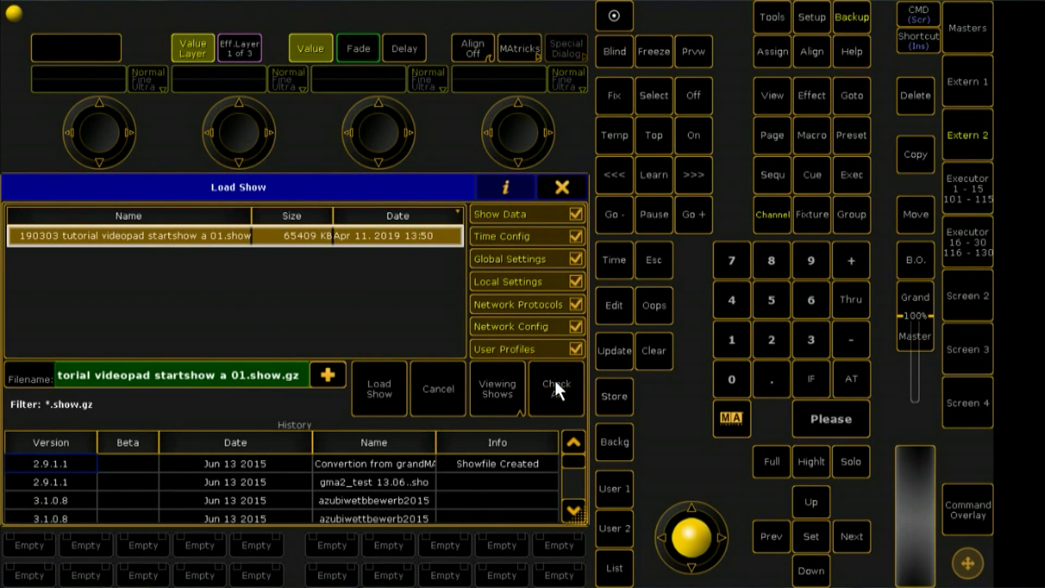
pyautogui.click(383, 386)
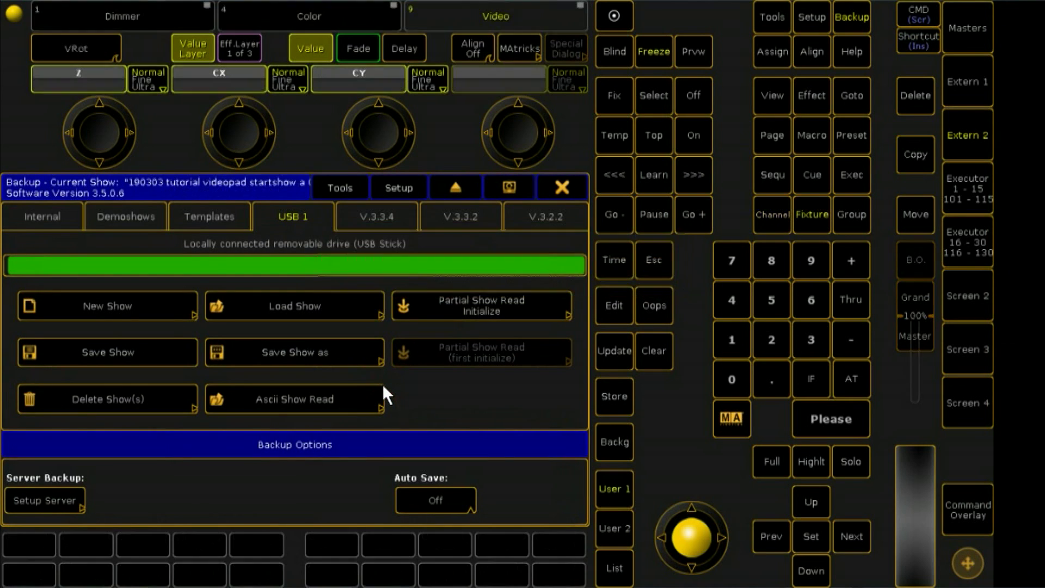
# - Close the Backup, User & Profiles Setup and Setup windows to return to the console
pyautogui.click(558, 185)
pyautogui.click(367, 345)
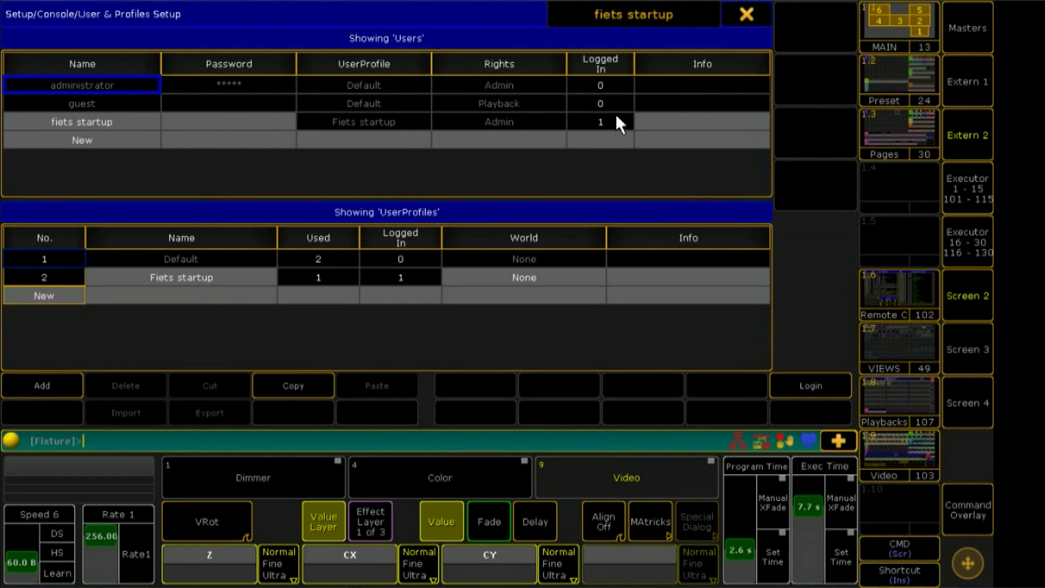
pyautogui.click(758, 9)
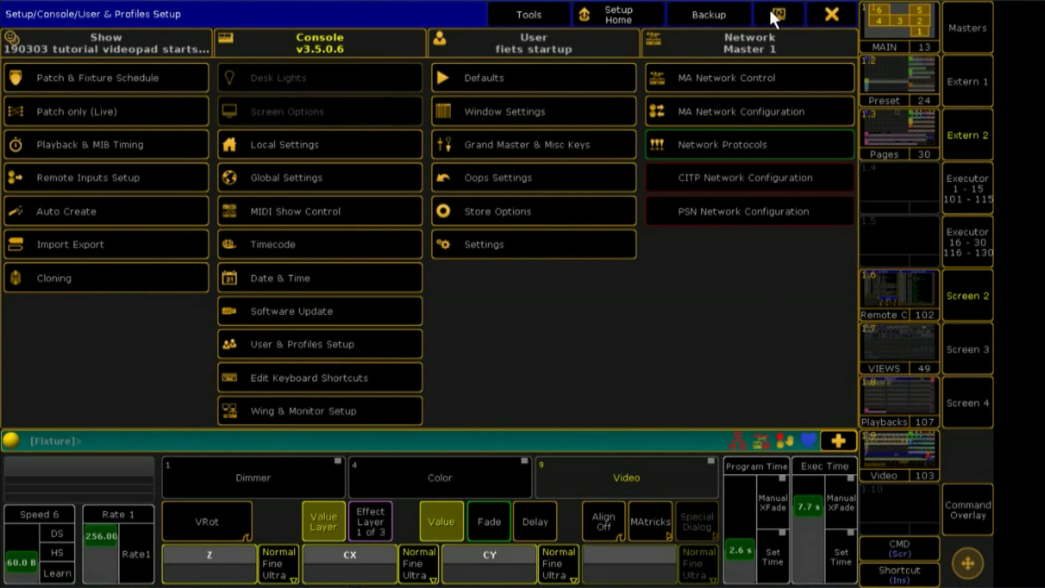
pyautogui.click(831, 11)
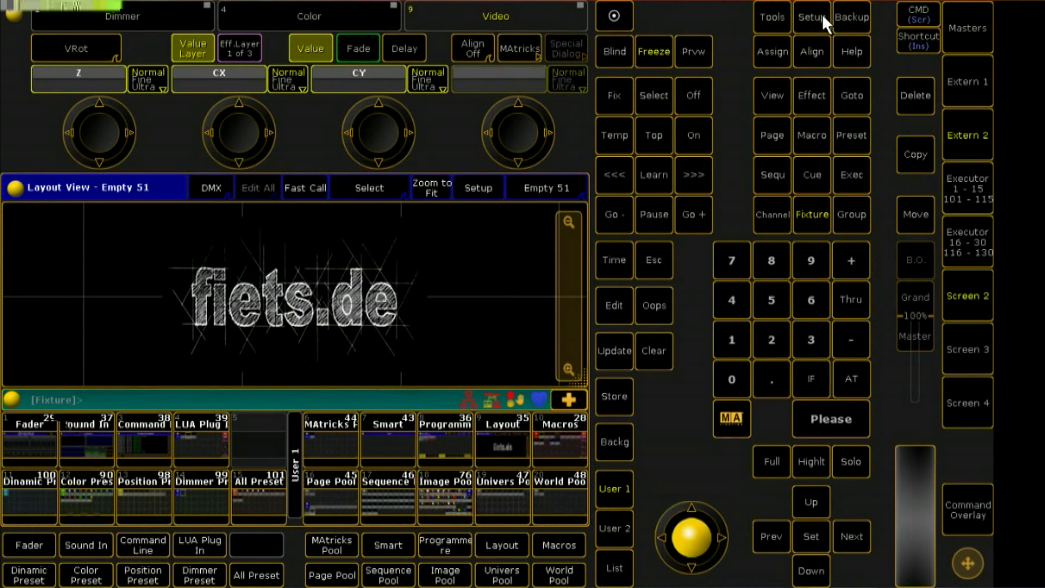
# - Check the MA Bitmap layer in the Patch & Fixture Schedule, then show the bitmap groups screen
pyautogui.click(821, 13)
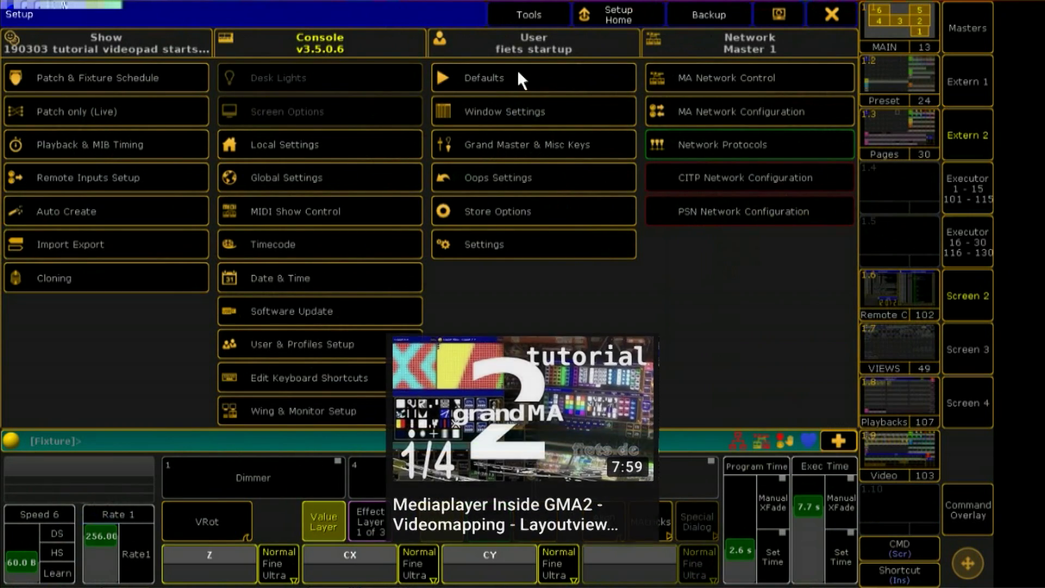
pyautogui.click(171, 83)
pyautogui.click(123, 102)
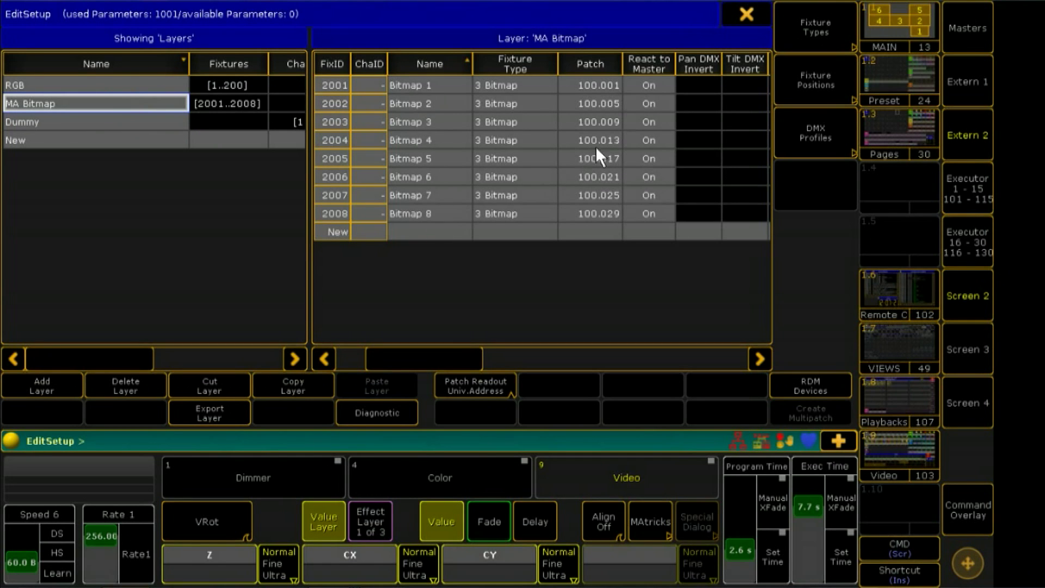
pyautogui.click(749, 18)
pyautogui.click(827, 14)
pyautogui.click(963, 296)
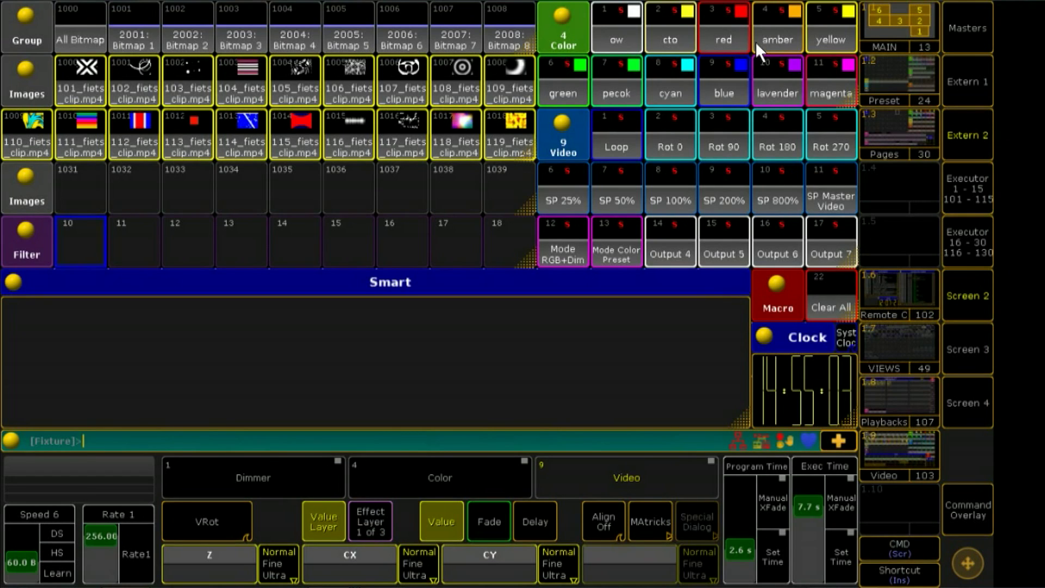
# - Bring up the Sequence pool in the full-screen layout view
pyautogui.click(968, 347)
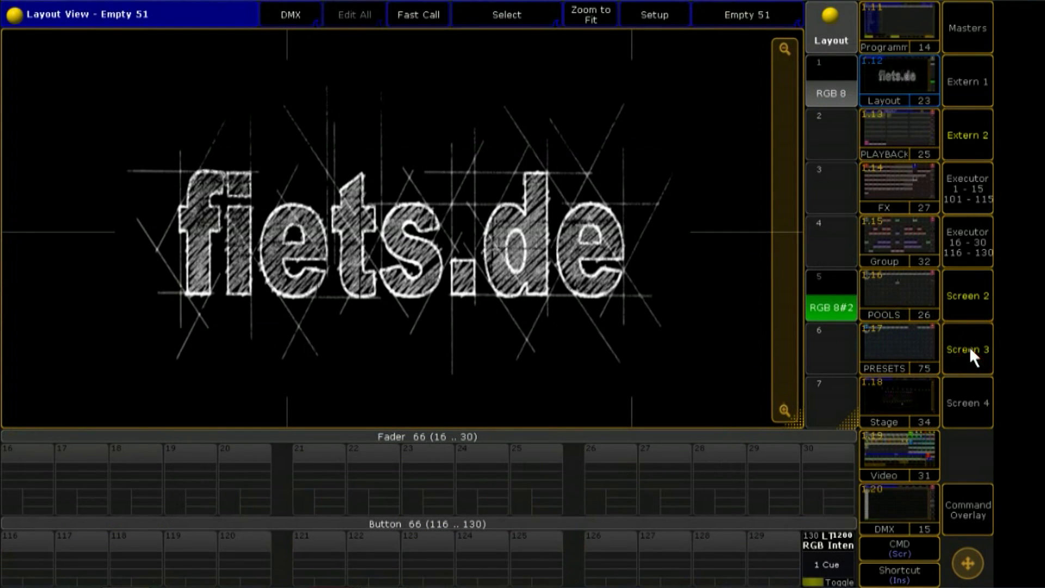
pyautogui.click(904, 290)
pyautogui.click(840, 236)
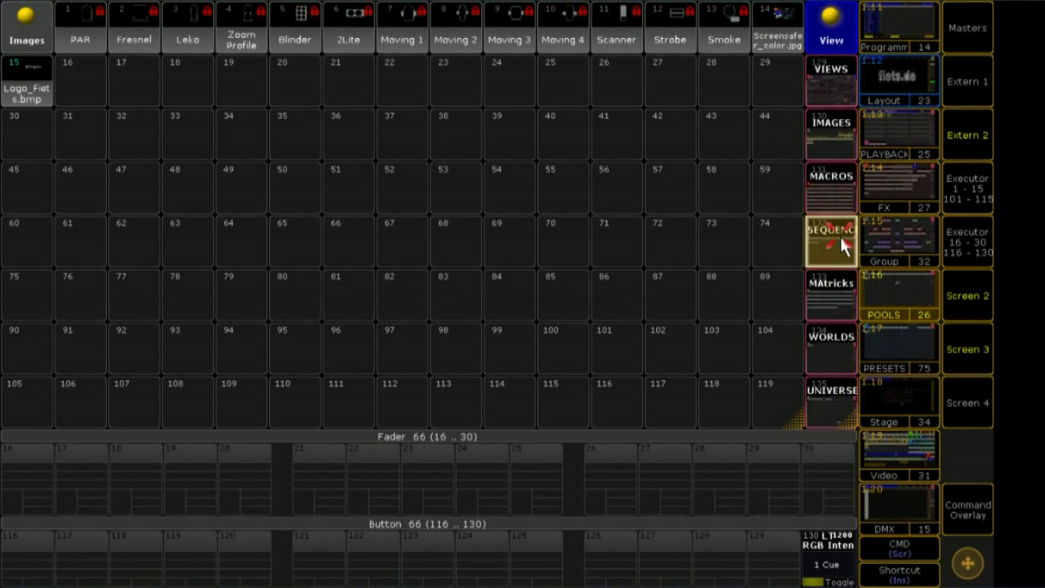
# - Enter Store Sequence 1000 Thru 1005 Please on the command keypad
pyautogui.click(986, 492)
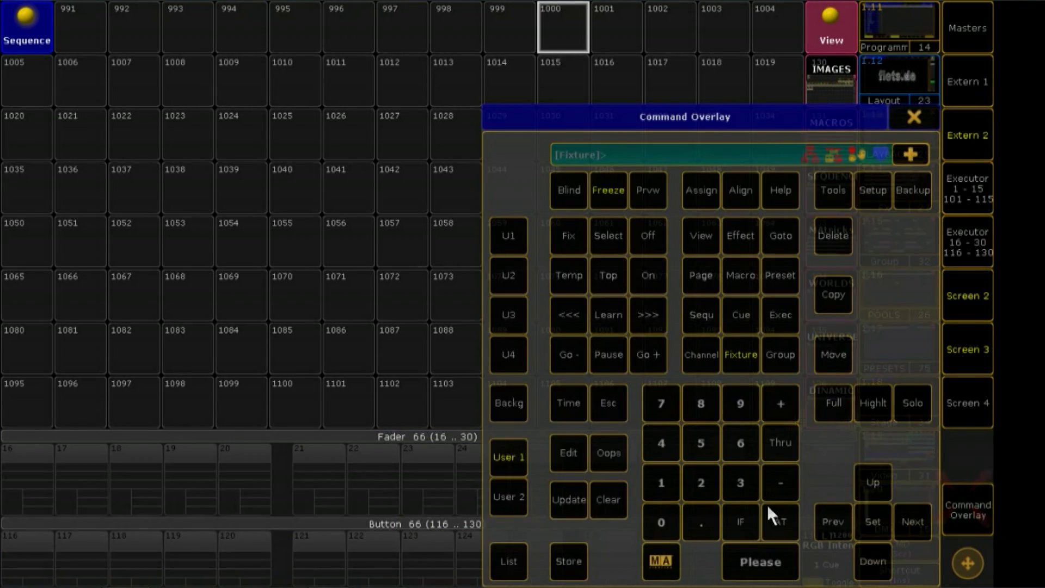
pyautogui.click(564, 560)
pyautogui.click(700, 314)
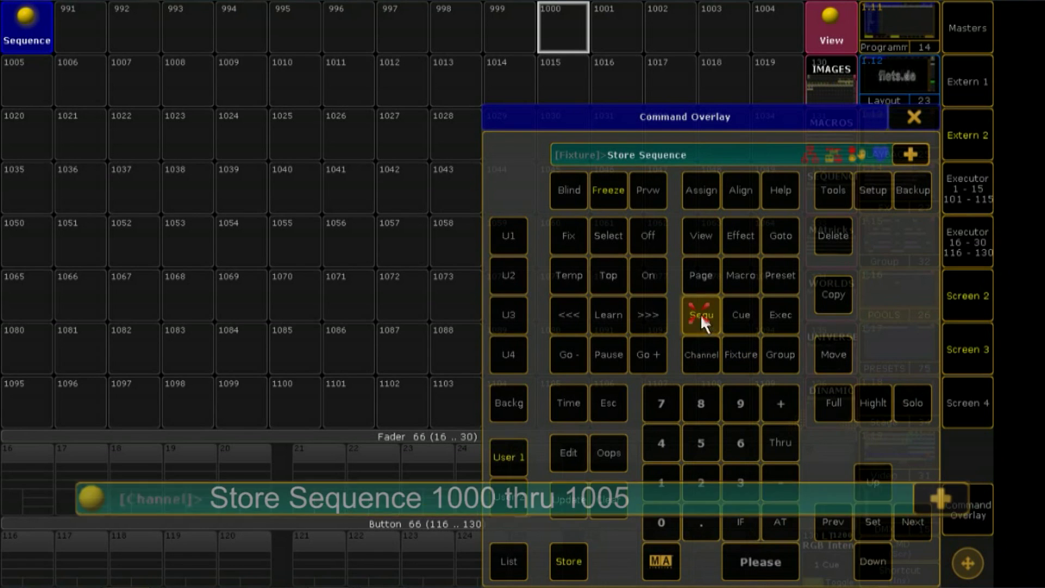
pyautogui.click(665, 481)
pyautogui.click(667, 524)
pyautogui.click(668, 523)
pyautogui.click(668, 524)
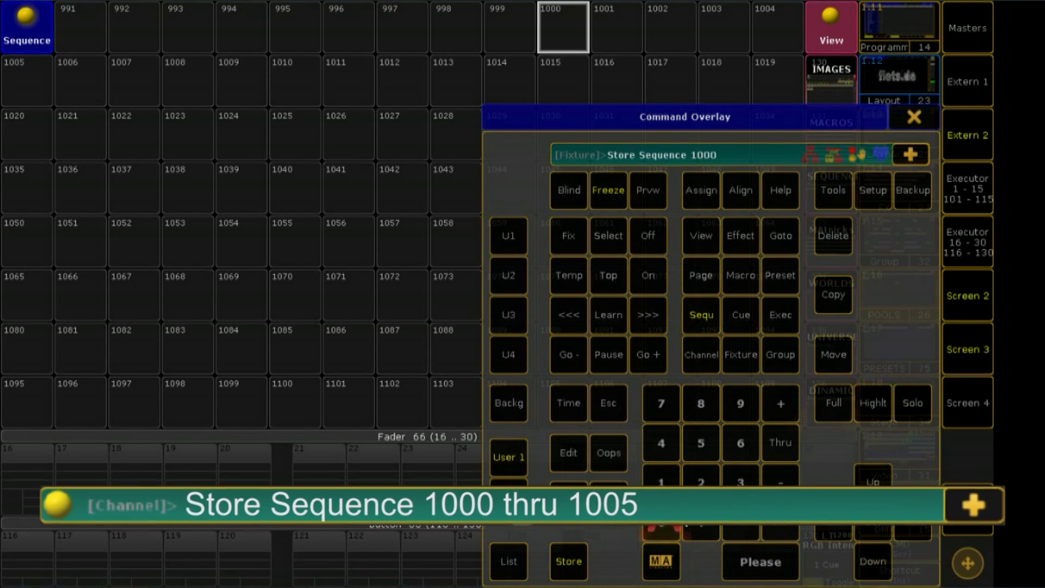
pyautogui.click(777, 441)
pyautogui.click(672, 483)
pyautogui.click(667, 515)
pyautogui.click(668, 515)
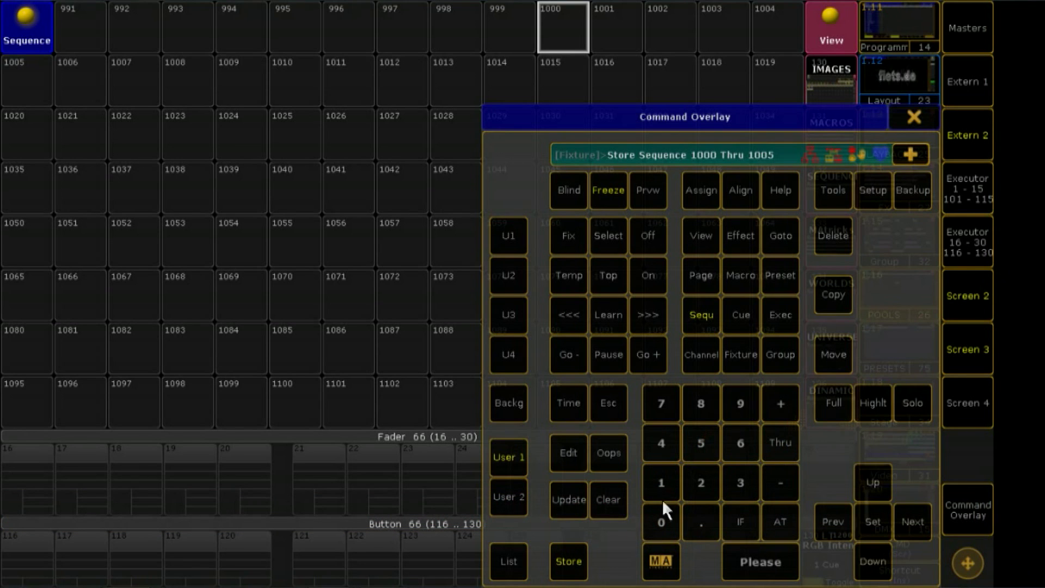
pyautogui.click(744, 562)
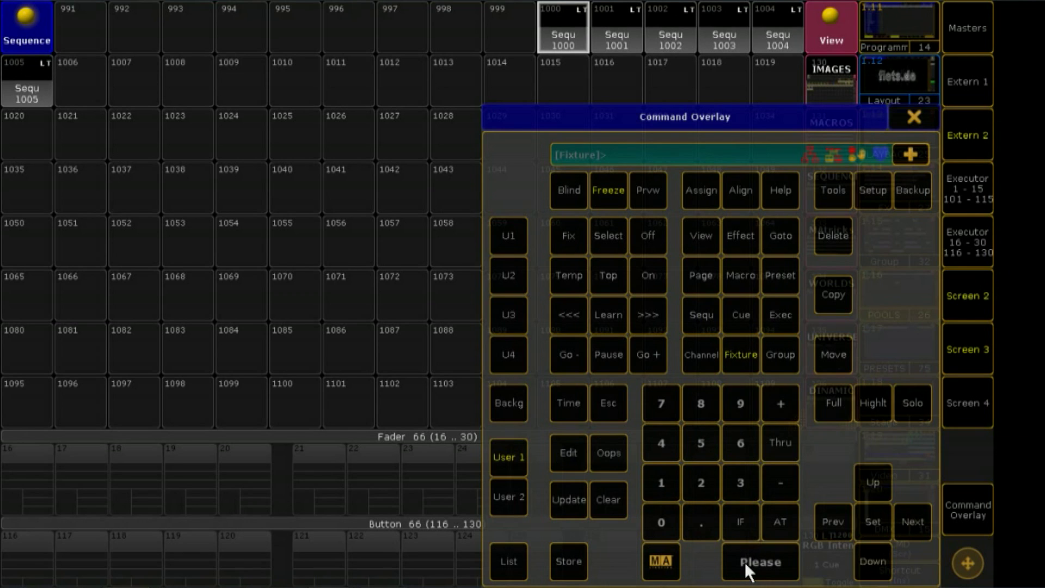
# - Label sequence 1000 as 'B1 Intensity'
pyautogui.click(707, 194)
pyautogui.click(707, 195)
pyautogui.click(566, 41)
pyautogui.write('B1 Intensity')
pyautogui.press('Return')
# - Start labelling sequence 1001 with its B1 name
pyautogui.click(701, 185)
pyautogui.click(701, 185)
pyautogui.click(616, 36)
pyautogui.write('B')
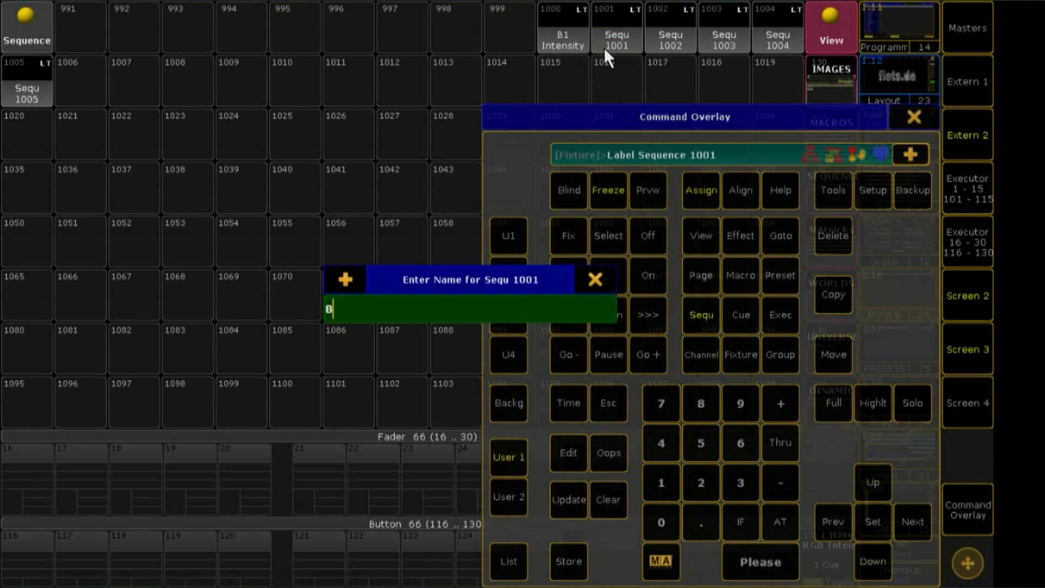
pyautogui.press('BackSpace')
pyautogui.press('BackSpace')
pyautogui.press('BackSpace')
pyautogui.write('1 Rotation')
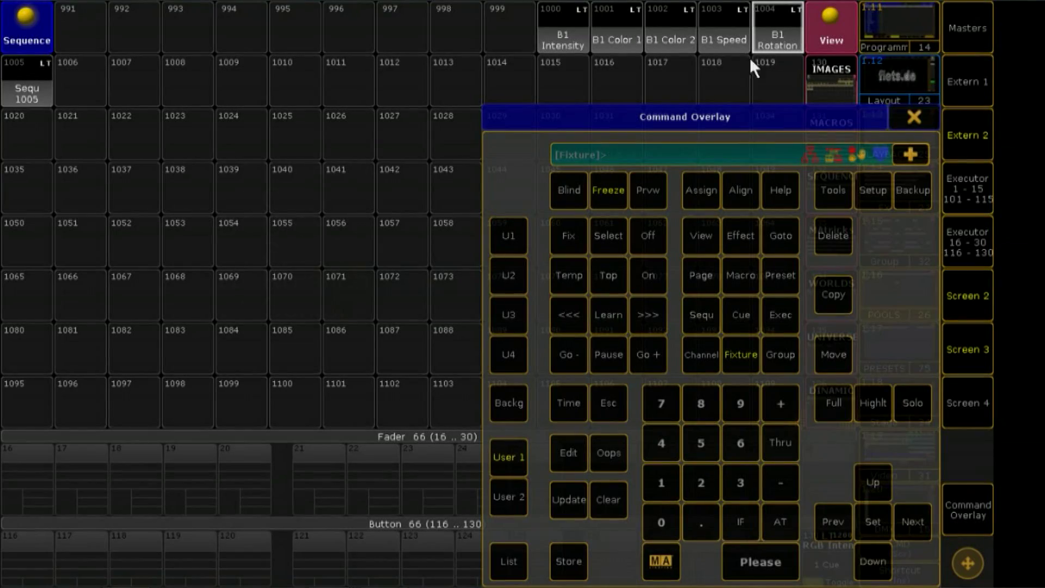
# - Label sequence 1005 as 'B1 Content', then return to the bitmap and clip screen
pyautogui.doubleClick(705, 198)
pyautogui.click(29, 93)
pyautogui.write('B1 Content')
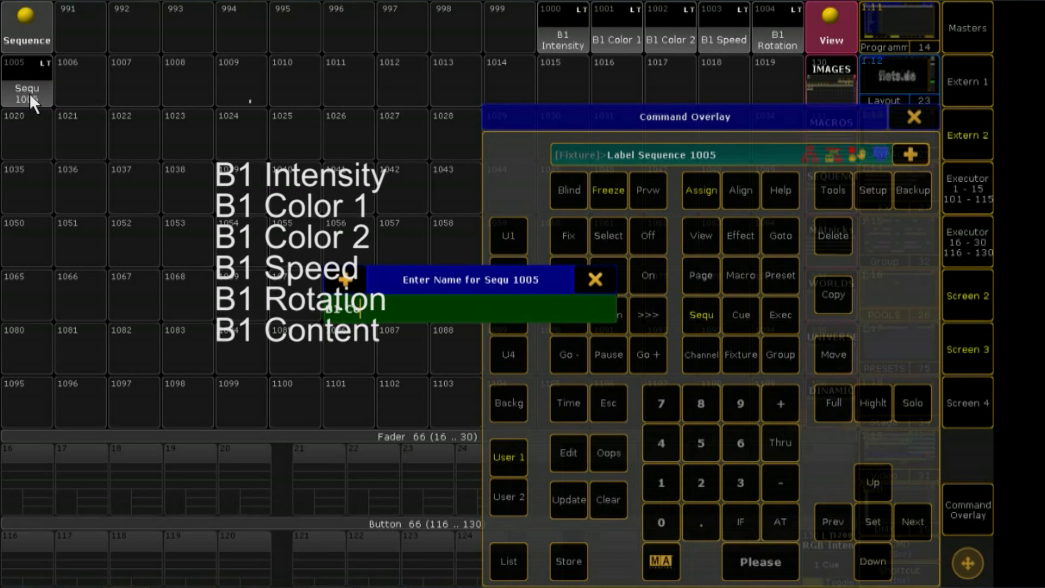
pyautogui.press('Return')
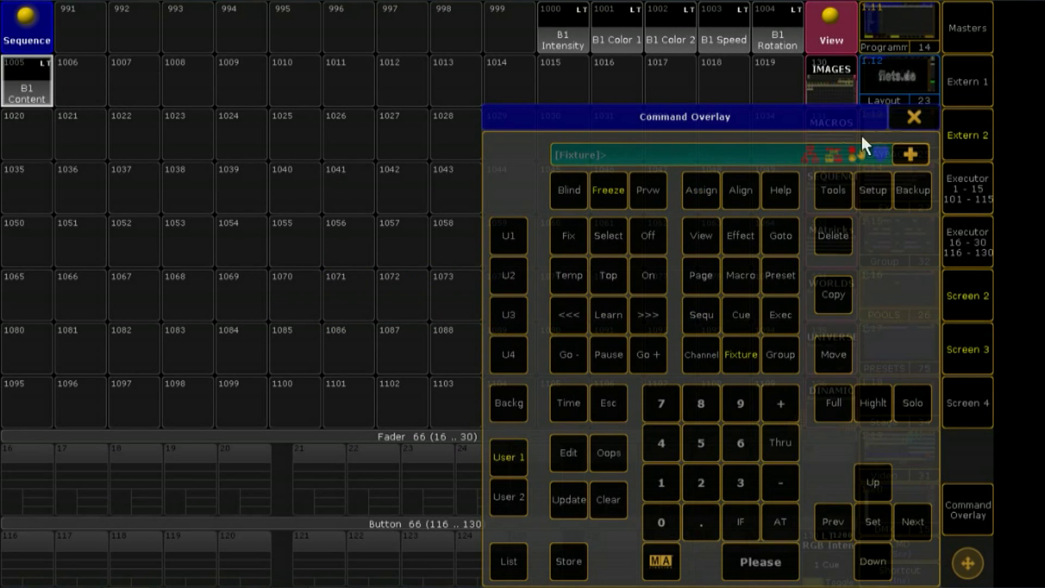
pyautogui.click(914, 117)
pyautogui.click(967, 293)
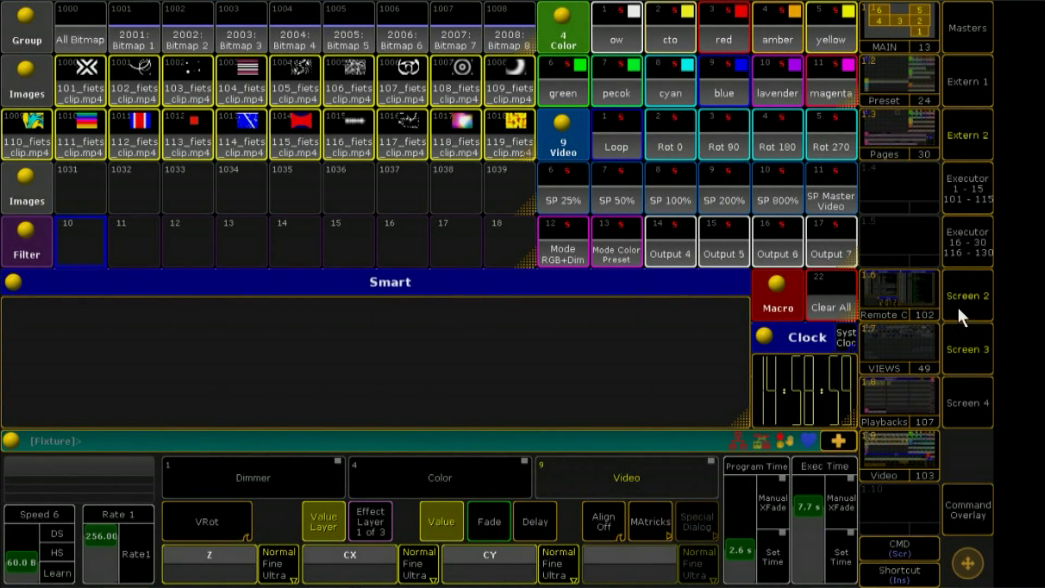
# - In the Playbacks view, enter Assign Sequence 1000 Thru 1005 as the source
pyautogui.click(914, 390)
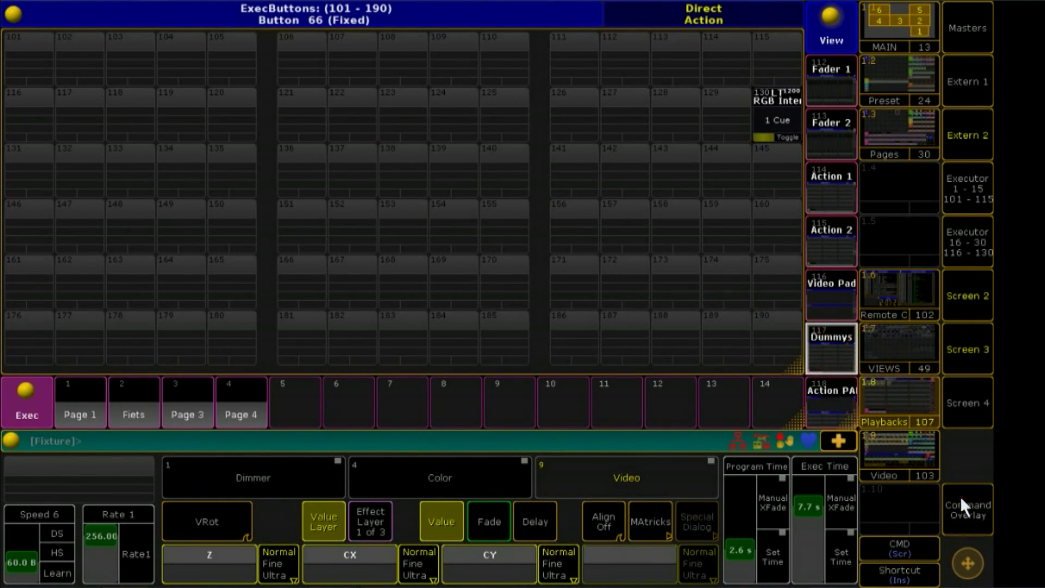
pyautogui.click(838, 441)
pyautogui.click(705, 193)
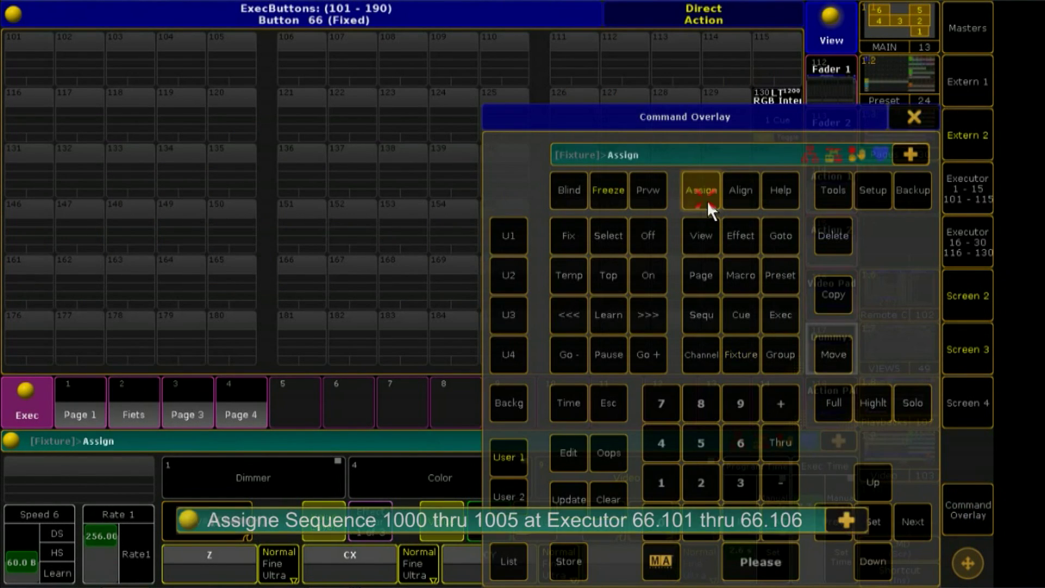
pyautogui.click(698, 324)
pyautogui.click(662, 483)
pyautogui.click(662, 522)
pyautogui.click(661, 522)
pyautogui.click(661, 521)
pyautogui.click(780, 441)
pyautogui.click(662, 483)
pyautogui.click(661, 522)
pyautogui.click(662, 522)
pyautogui.click(700, 444)
# - Complete the assignment At Executor 66.101 Thru 66.106 and execute it
pyautogui.click(780, 522)
pyautogui.click(780, 314)
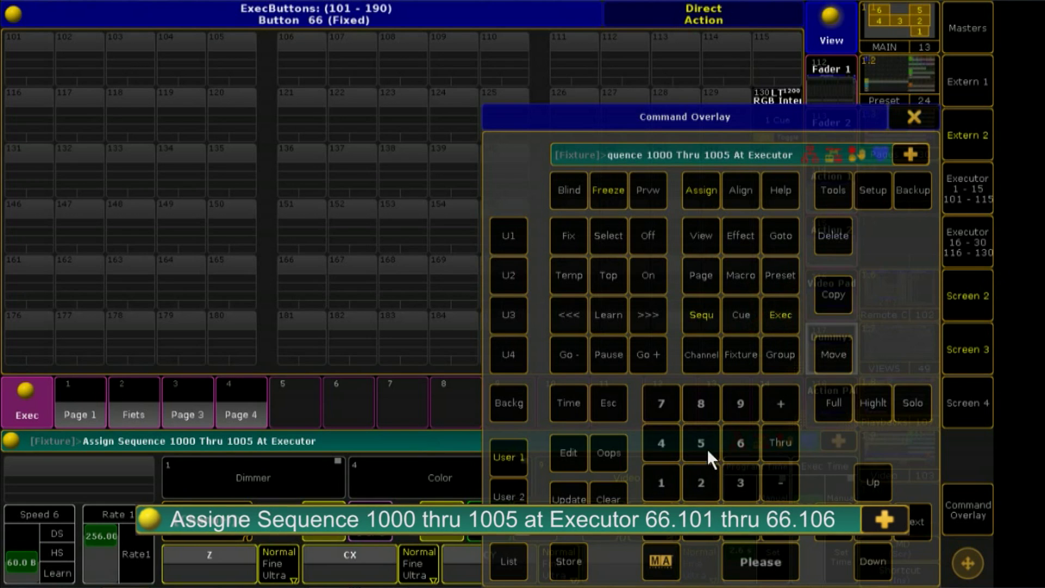
pyautogui.click(741, 442)
pyautogui.click(740, 443)
pyautogui.click(701, 522)
pyautogui.click(662, 482)
pyautogui.click(661, 521)
pyautogui.click(662, 482)
pyautogui.click(780, 442)
pyautogui.click(740, 443)
pyautogui.click(740, 443)
pyautogui.click(700, 522)
pyautogui.click(662, 483)
pyautogui.click(661, 522)
pyautogui.click(740, 442)
pyautogui.click(761, 554)
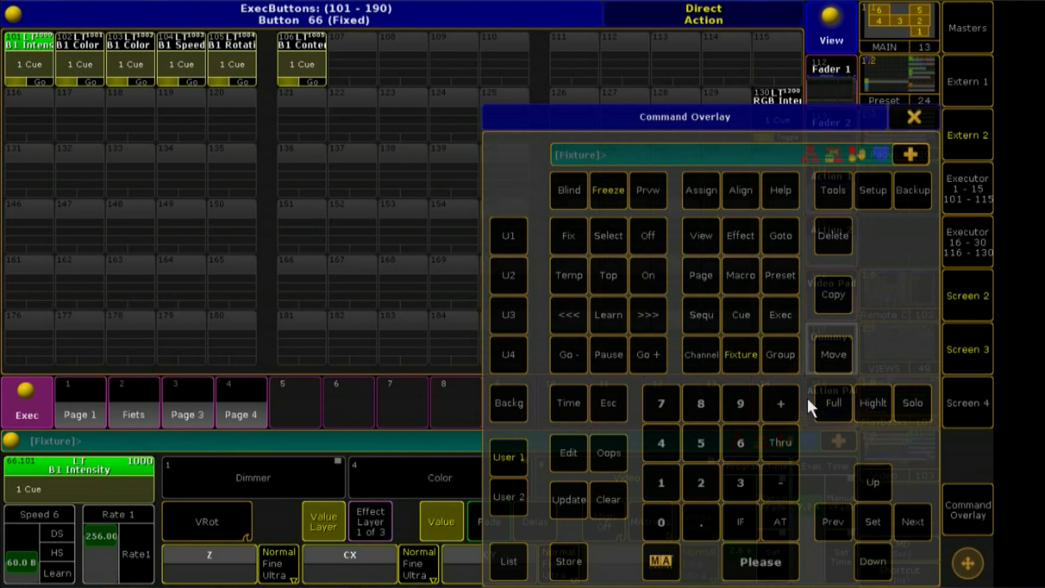
pyautogui.click(913, 117)
# - In the Video view, set the selected pixel matrix to full intensity with At 100
pyautogui.click(911, 440)
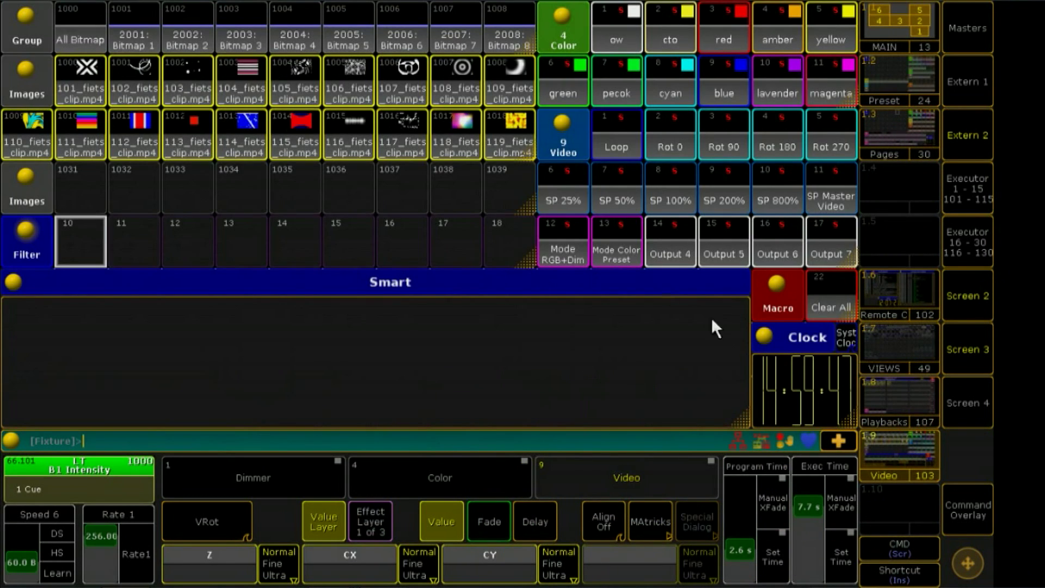
pyautogui.click(124, 30)
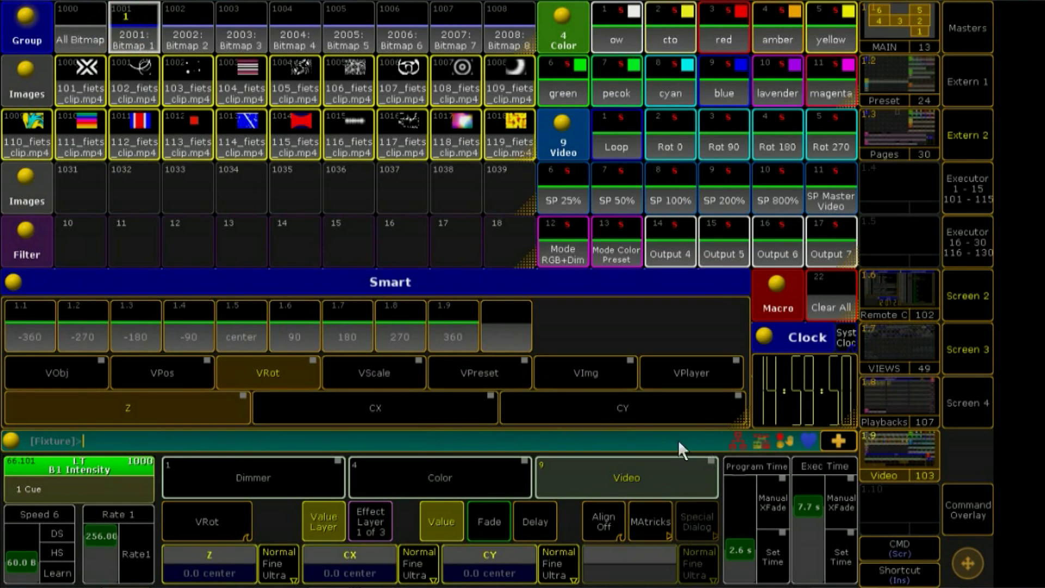
pyautogui.click(949, 507)
pyautogui.click(778, 521)
pyautogui.click(658, 478)
pyautogui.click(659, 508)
pyautogui.click(659, 508)
pyautogui.click(756, 553)
pyautogui.click(918, 113)
# - Set the video object's Output attribute to Layout 5
pyautogui.click(704, 374)
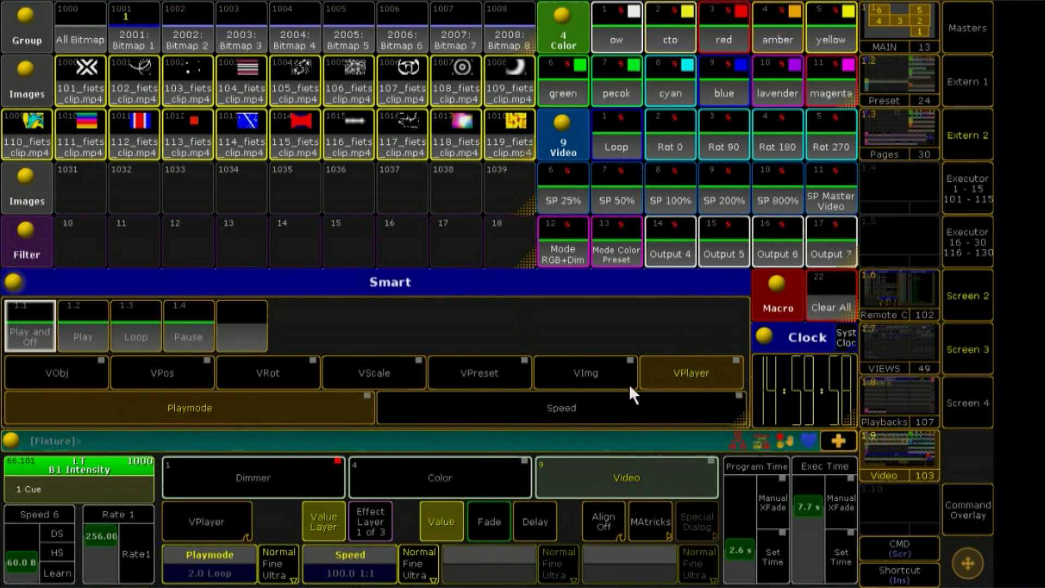
pyautogui.click(90, 367)
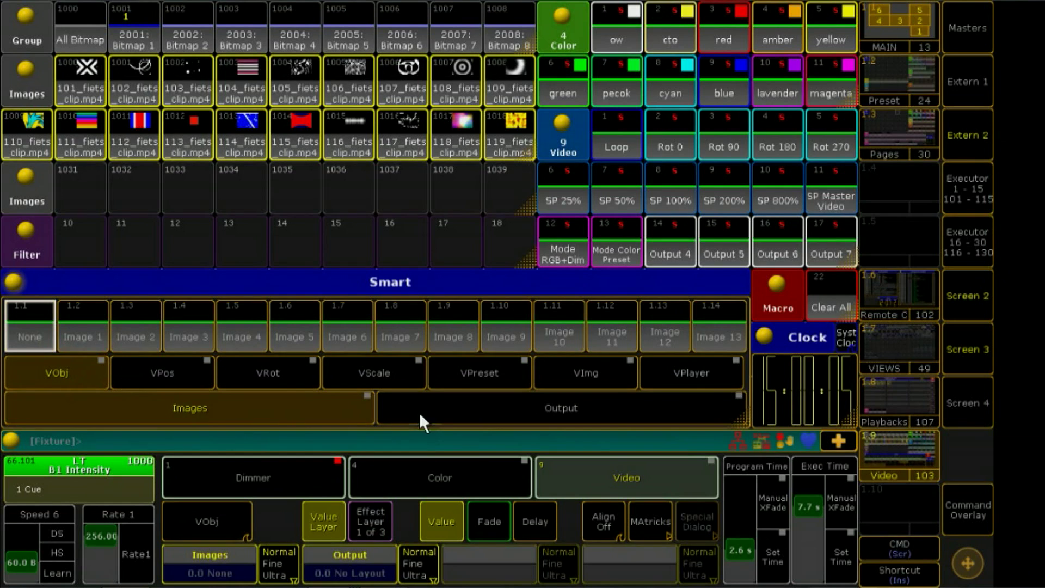
pyautogui.click(433, 410)
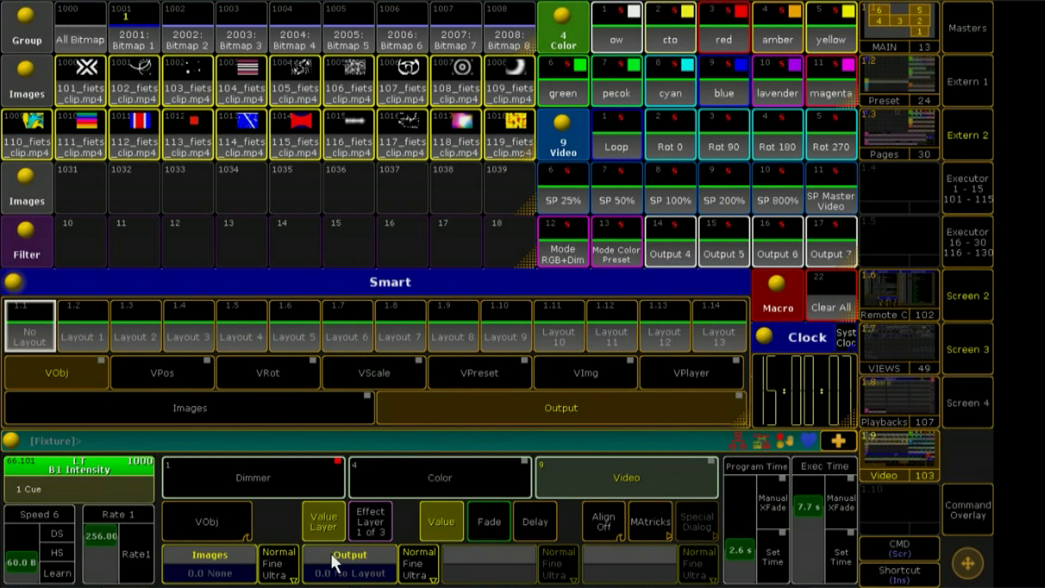
pyautogui.click(340, 574)
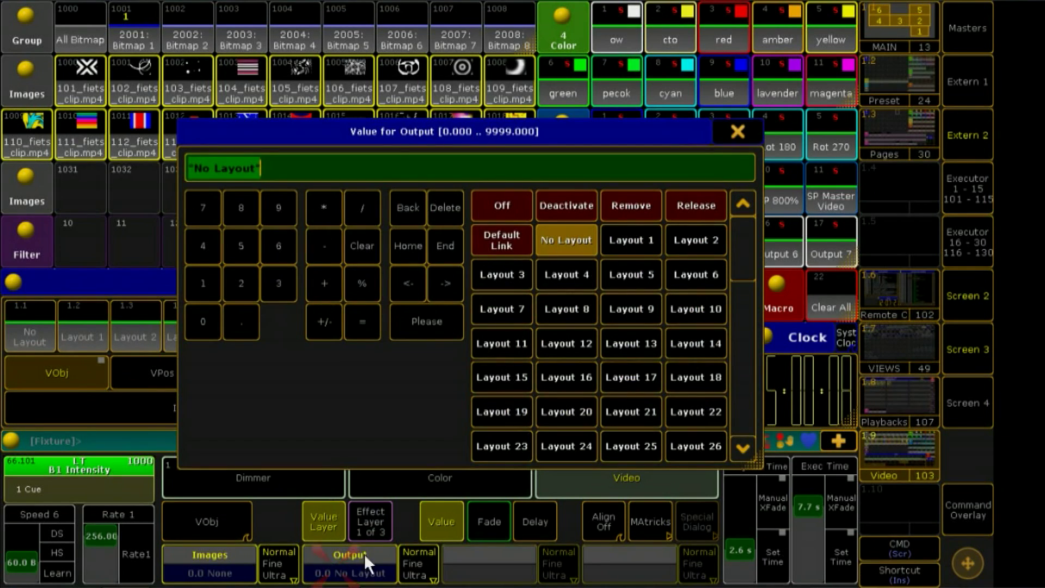
pyautogui.click(632, 280)
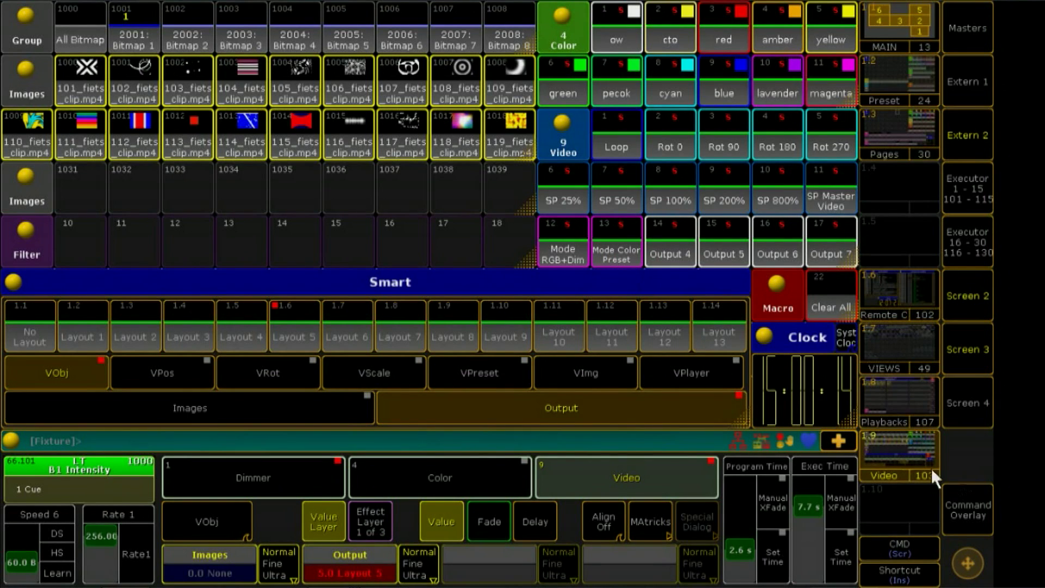
pyautogui.click(913, 406)
# - Store the programmer values into executor 66.101 B1 Intensity using Merge, then return to the Video view
pyautogui.click(971, 506)
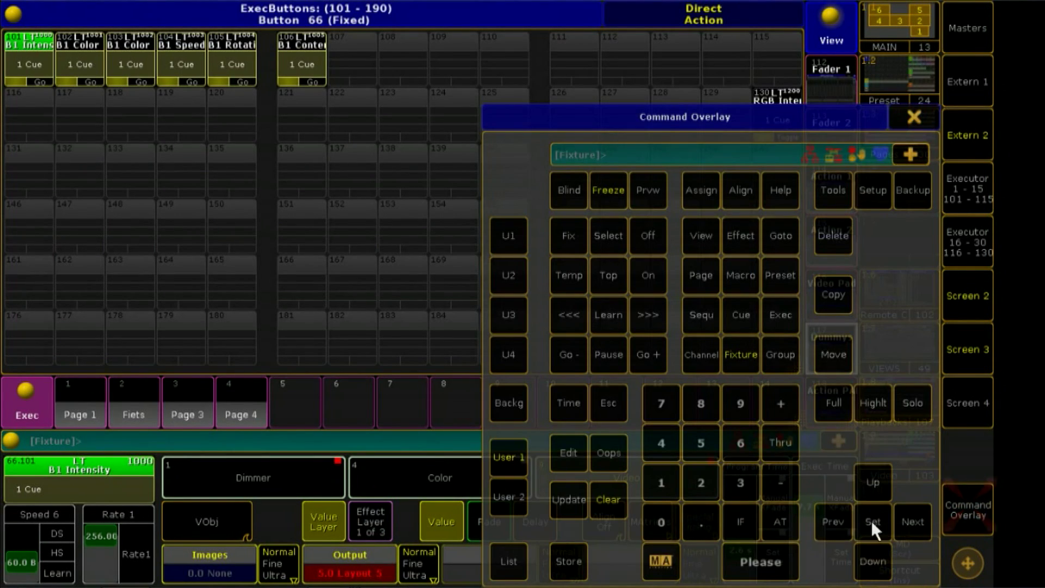
pyautogui.click(578, 565)
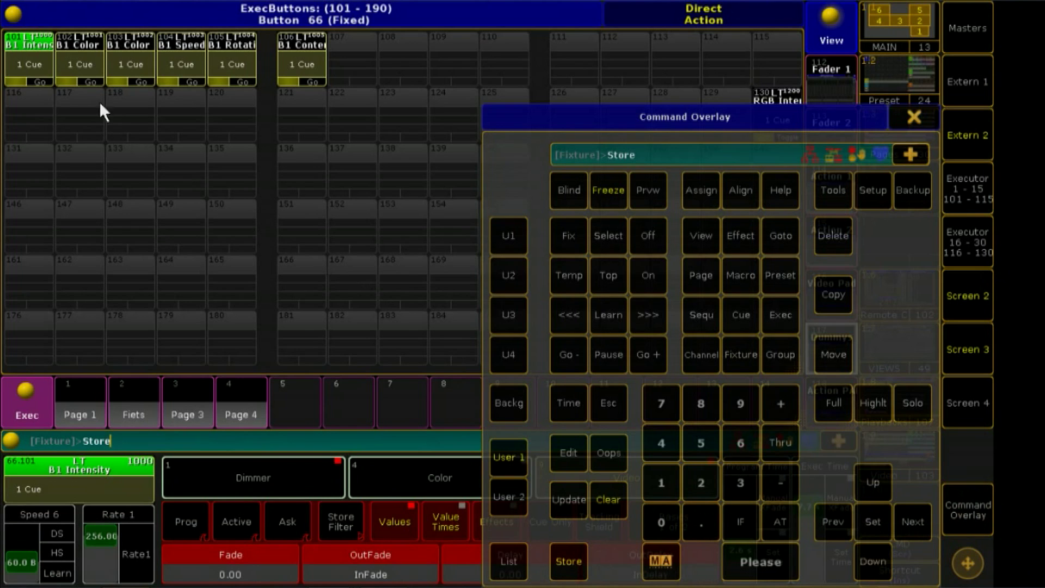
pyautogui.click(42, 64)
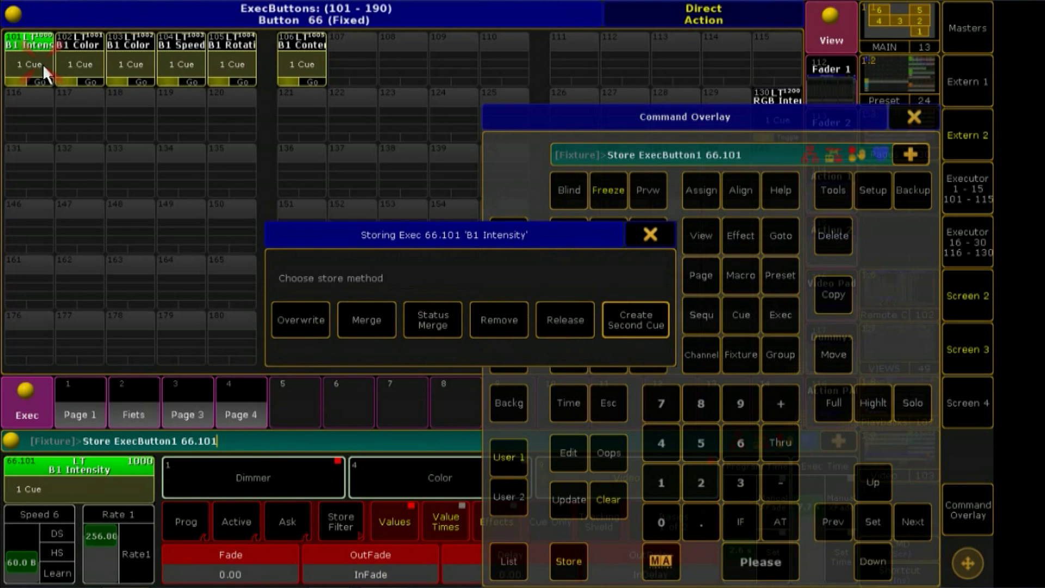
pyautogui.click(354, 322)
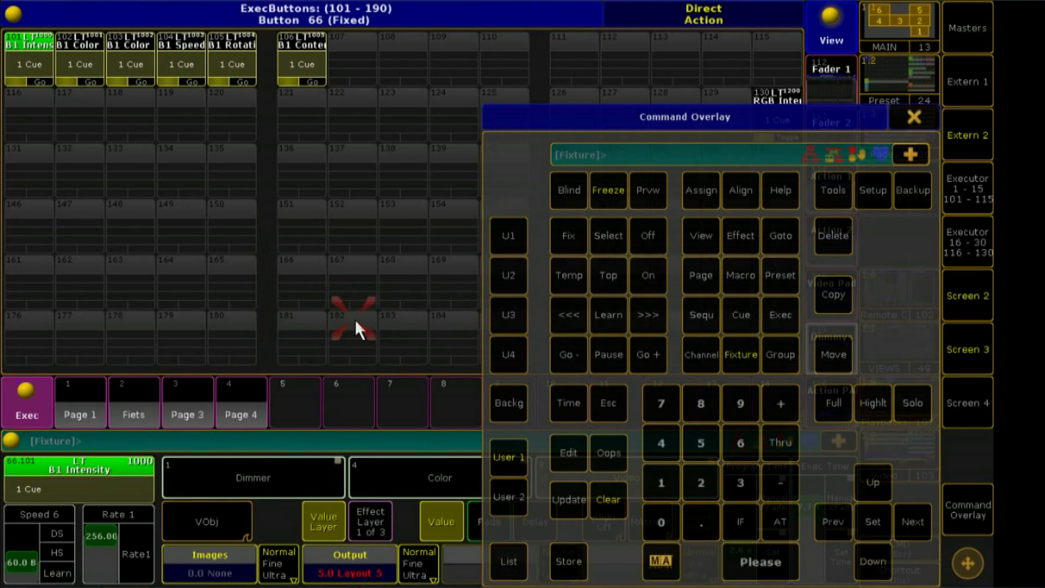
pyautogui.click(916, 121)
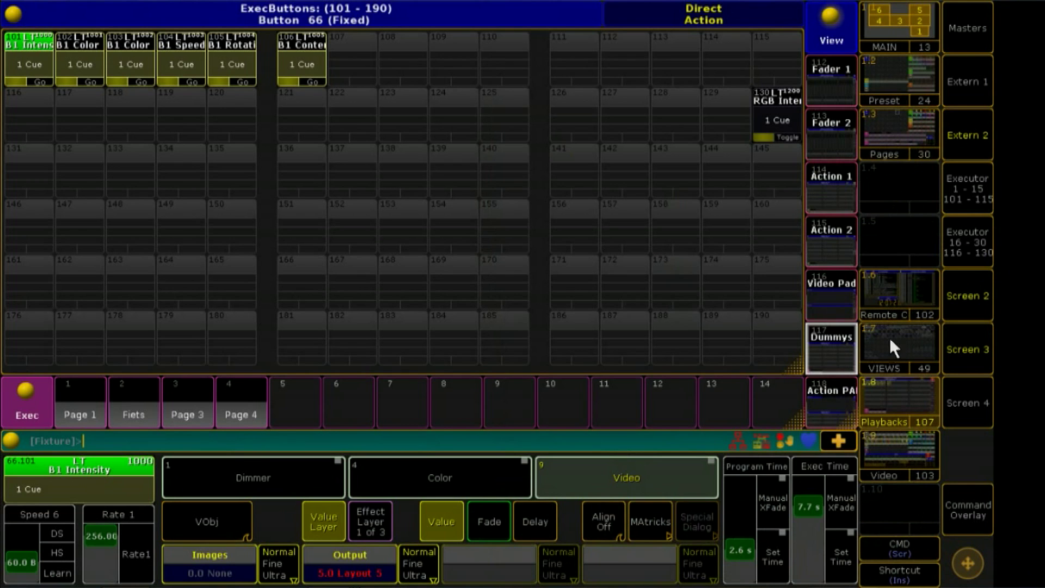
pyautogui.click(900, 448)
# - Select group 2001 Bitmap 1, apply At Please, and set its video Output to Layout 5
pyautogui.click(142, 26)
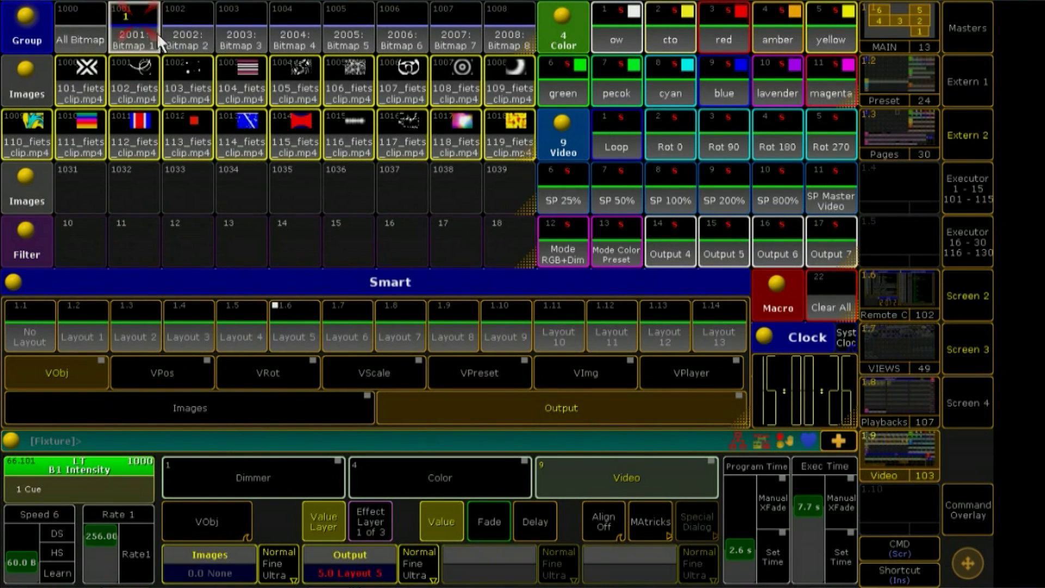
pyautogui.click(966, 509)
pyautogui.click(780, 520)
pyautogui.click(753, 558)
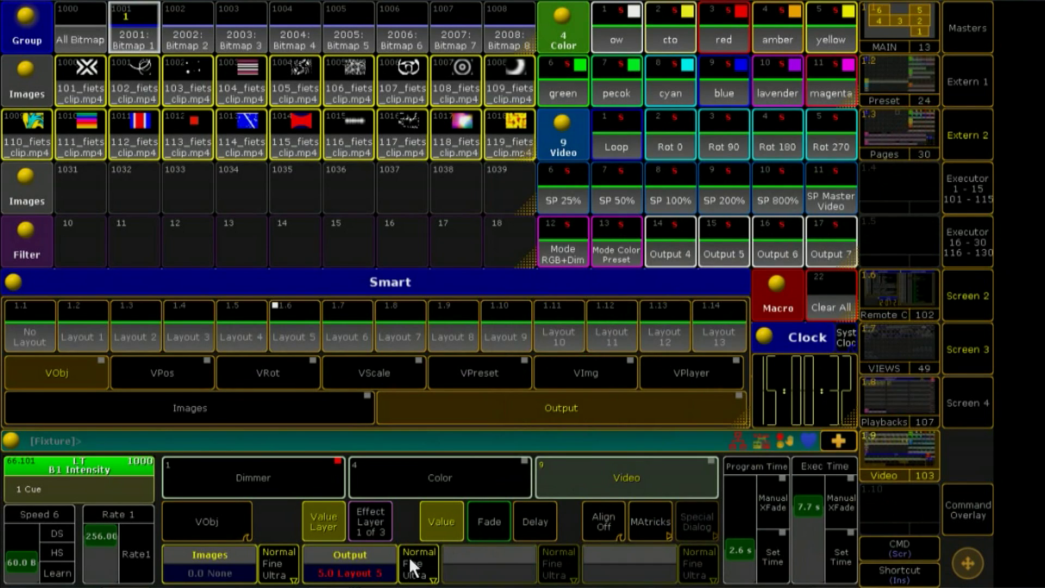
pyautogui.click(371, 569)
pyautogui.click(626, 274)
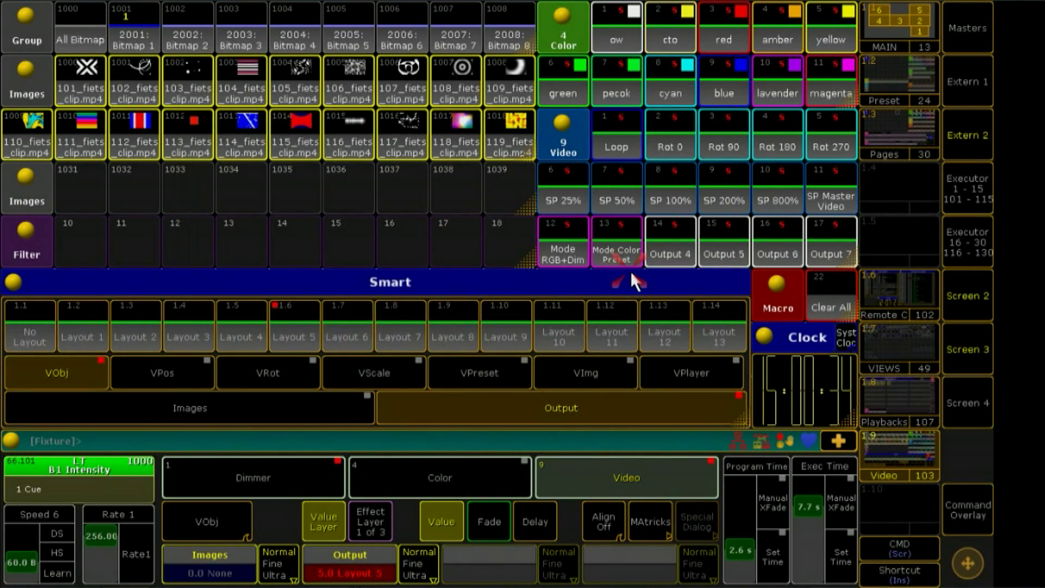
# - Store the values to executor 66.101 as a second cue
pyautogui.click(878, 401)
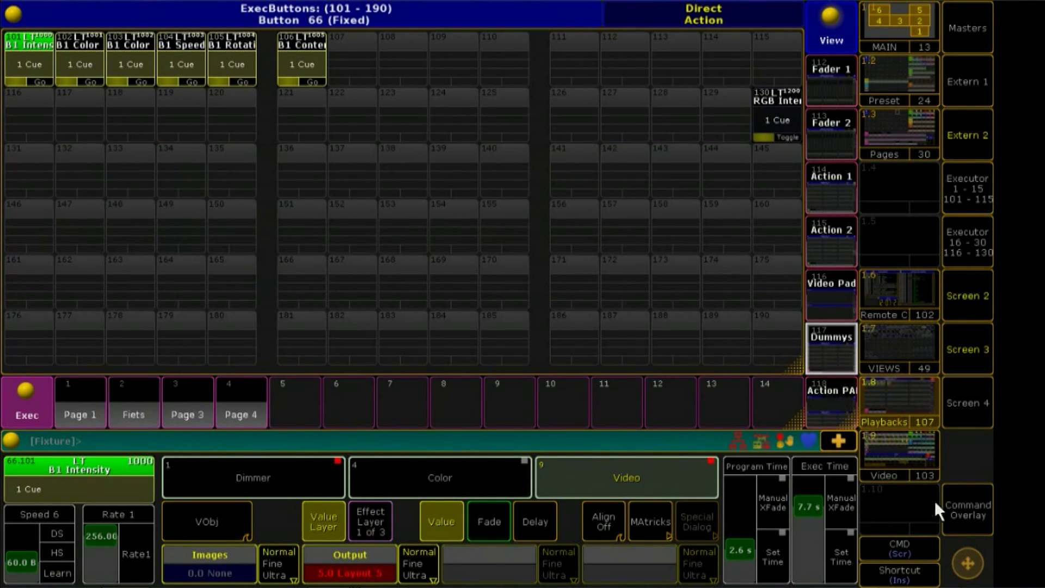
pyautogui.click(963, 507)
pyautogui.click(576, 566)
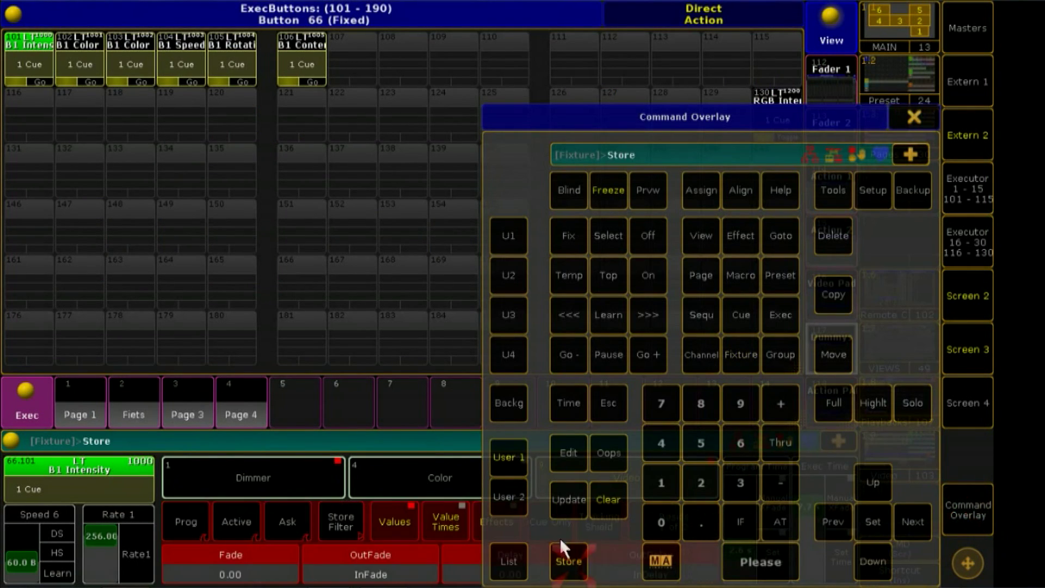
pyautogui.click(37, 63)
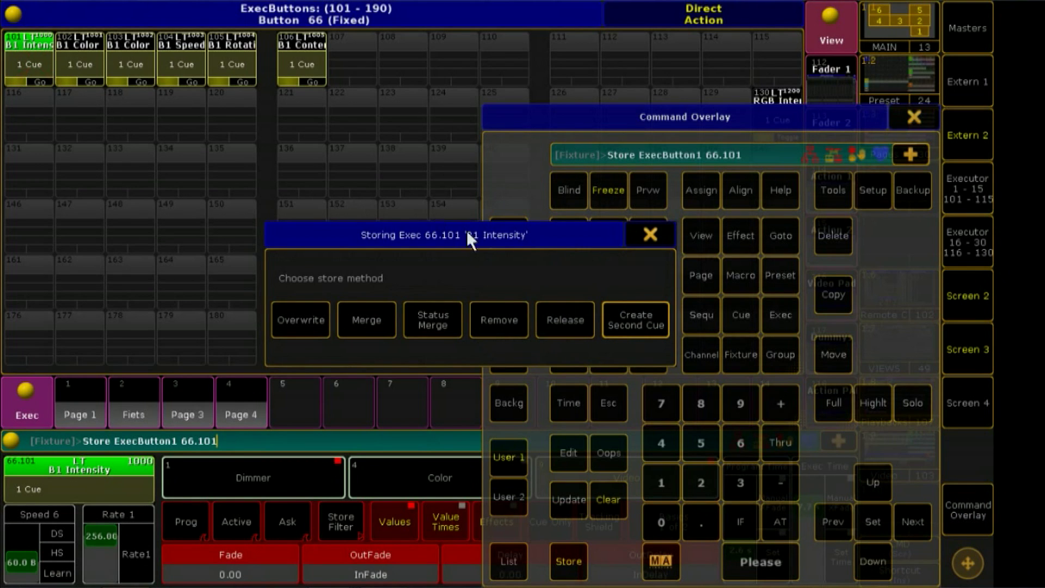
pyautogui.click(635, 317)
# - In the B1 Intensity sequence editor, rename Cue 1 to on and Cue 2 to off
pyautogui.click(31, 67)
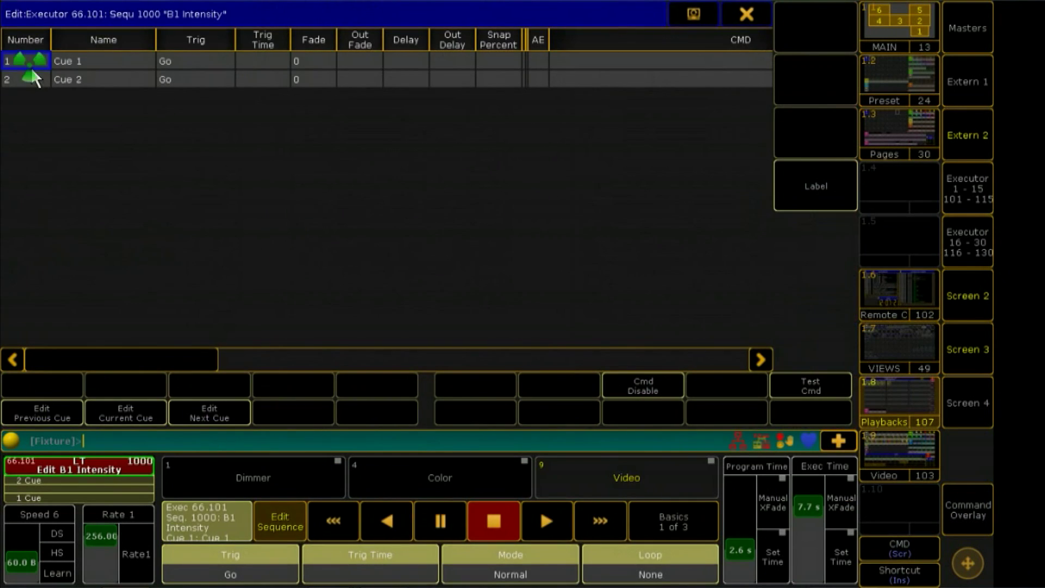
pyautogui.click(107, 64)
pyautogui.click(106, 64)
pyautogui.press('BackSpace')
pyautogui.write('aa')
pyautogui.press('Escape')
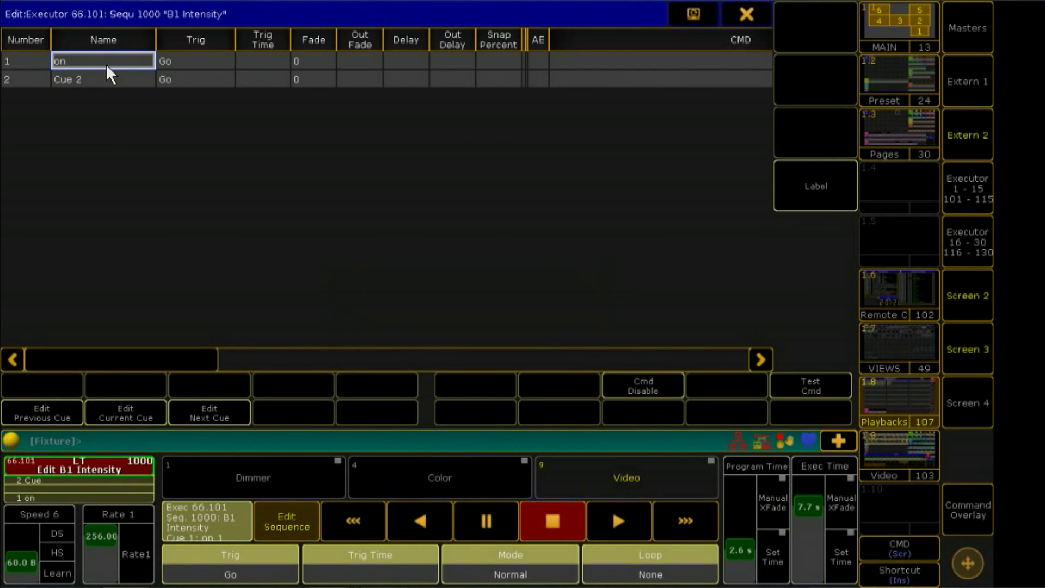
pyautogui.click(102, 77)
pyautogui.click(102, 78)
pyautogui.write('off')
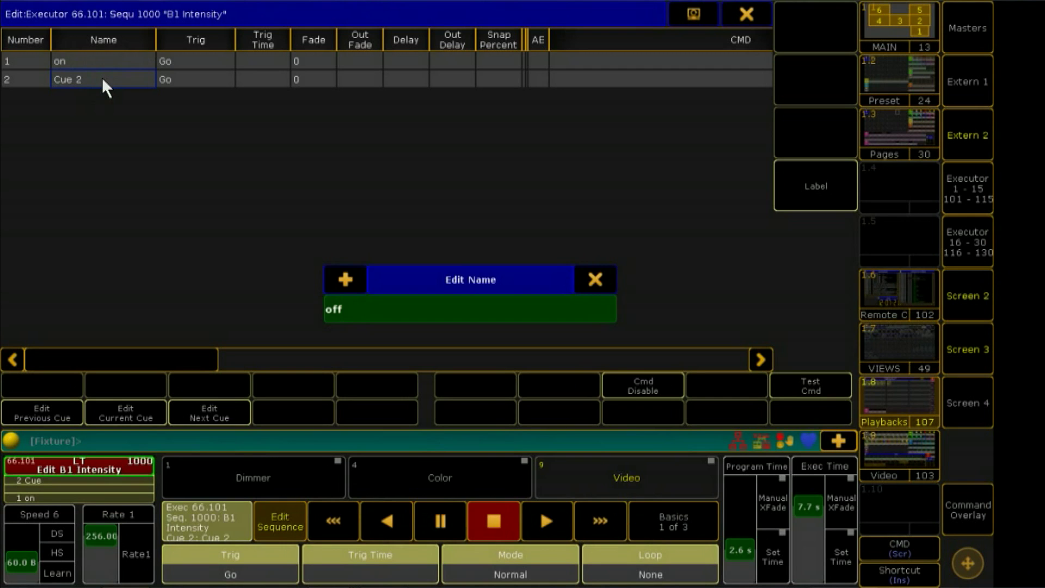
pyautogui.press('Return')
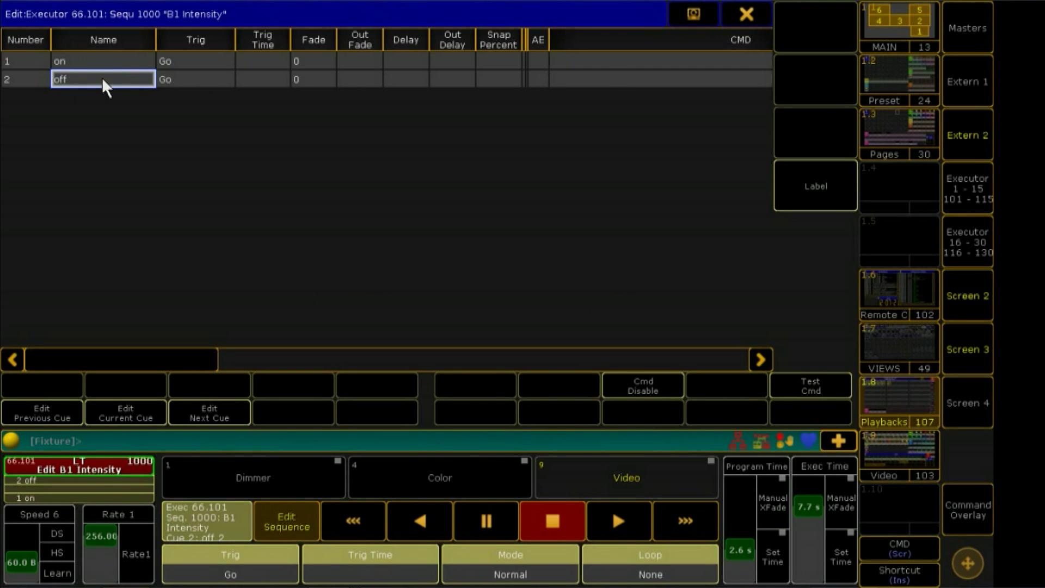
pyautogui.click(750, 11)
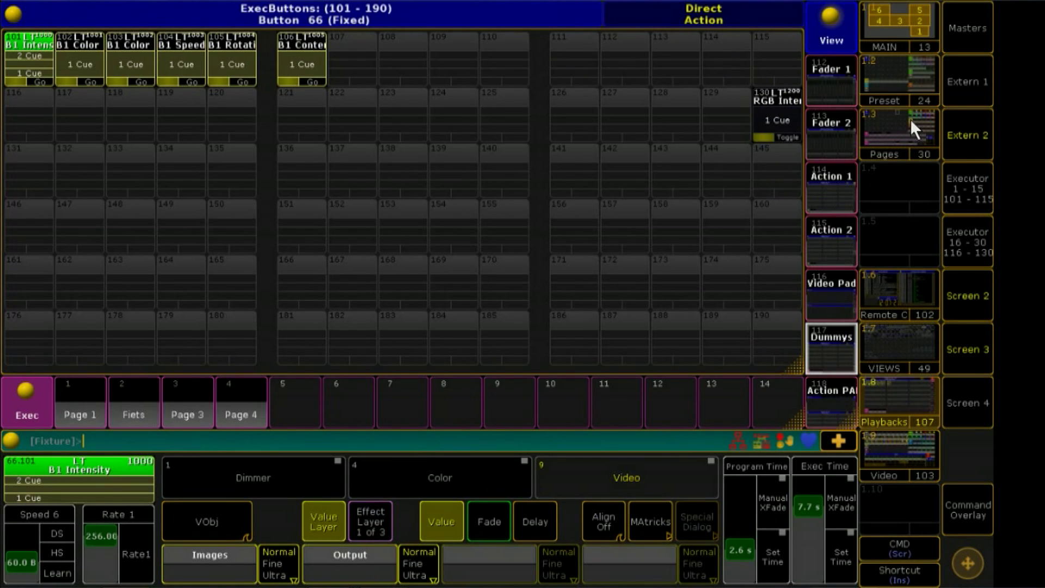
# - Limit filter 10 to all colour attributes plus VP1, excluding value times and effects
pyautogui.click(895, 445)
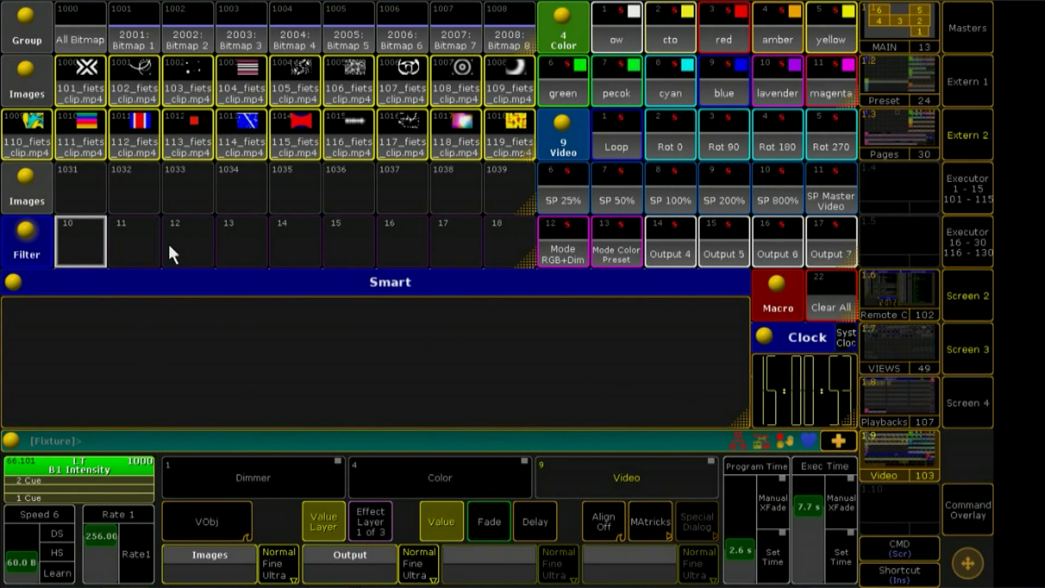
pyautogui.click(81, 237)
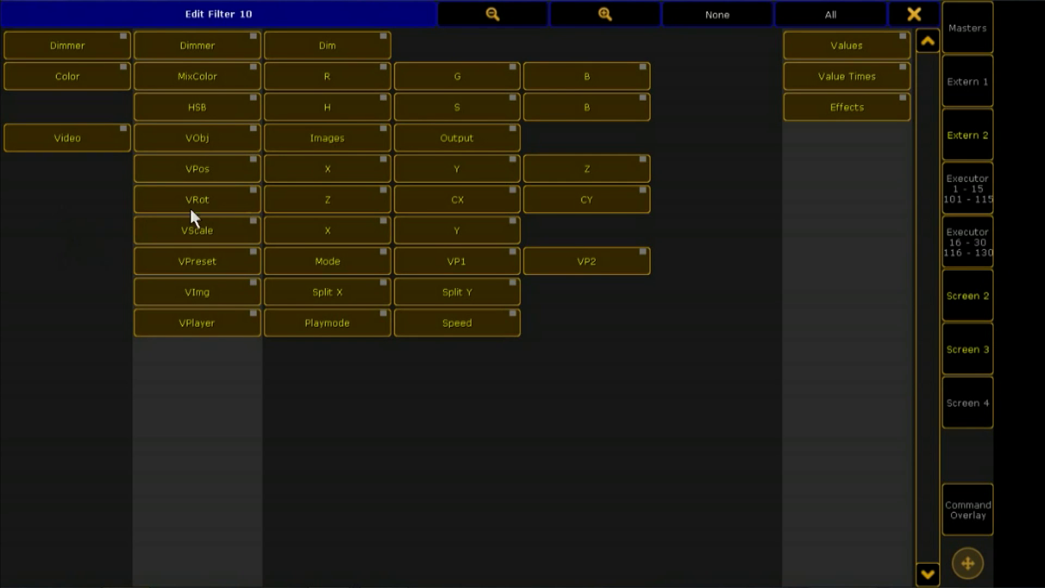
pyautogui.click(717, 16)
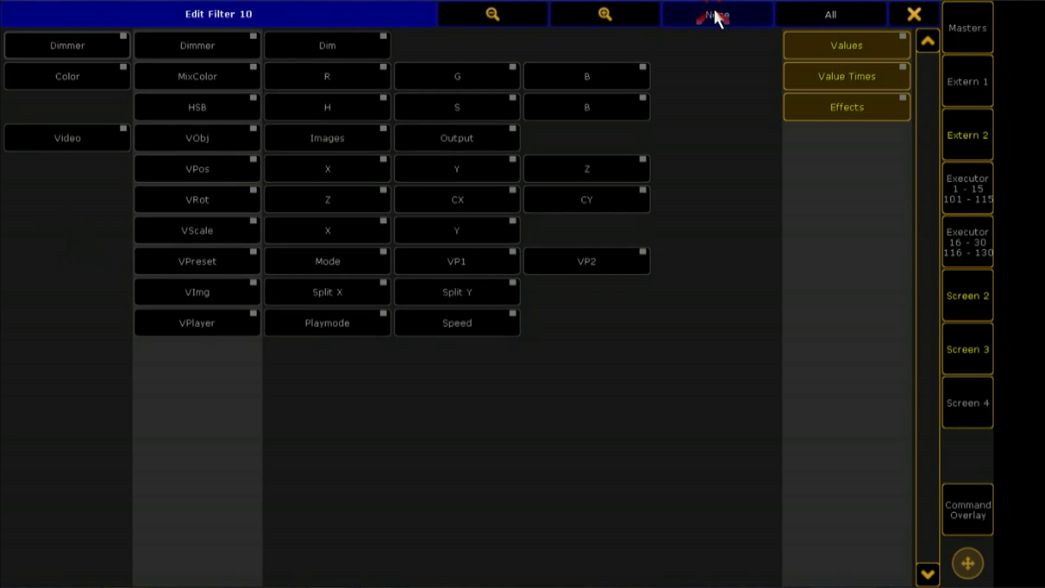
pyautogui.click(824, 76)
pyautogui.click(829, 106)
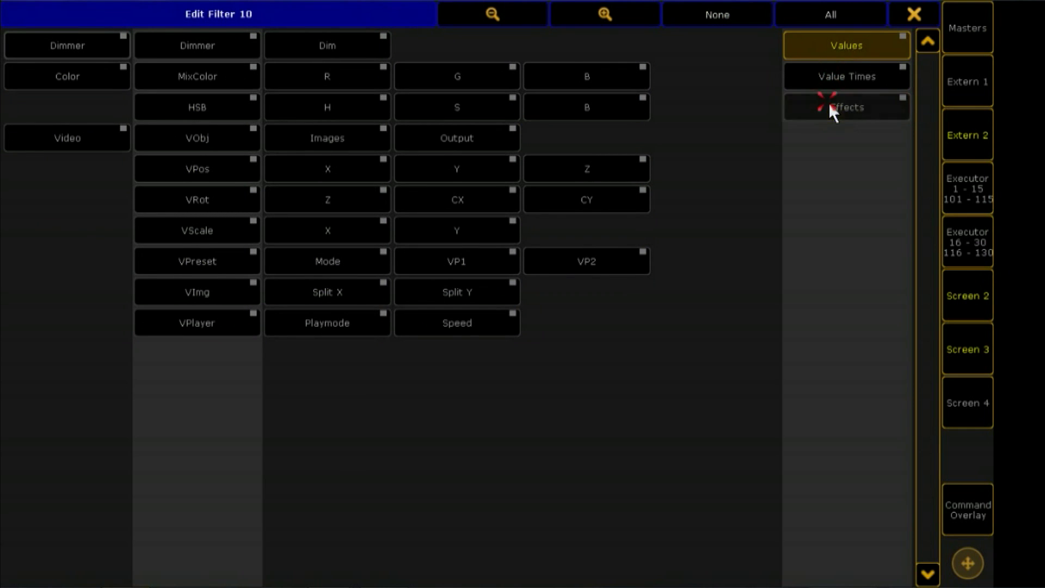
pyautogui.click(93, 74)
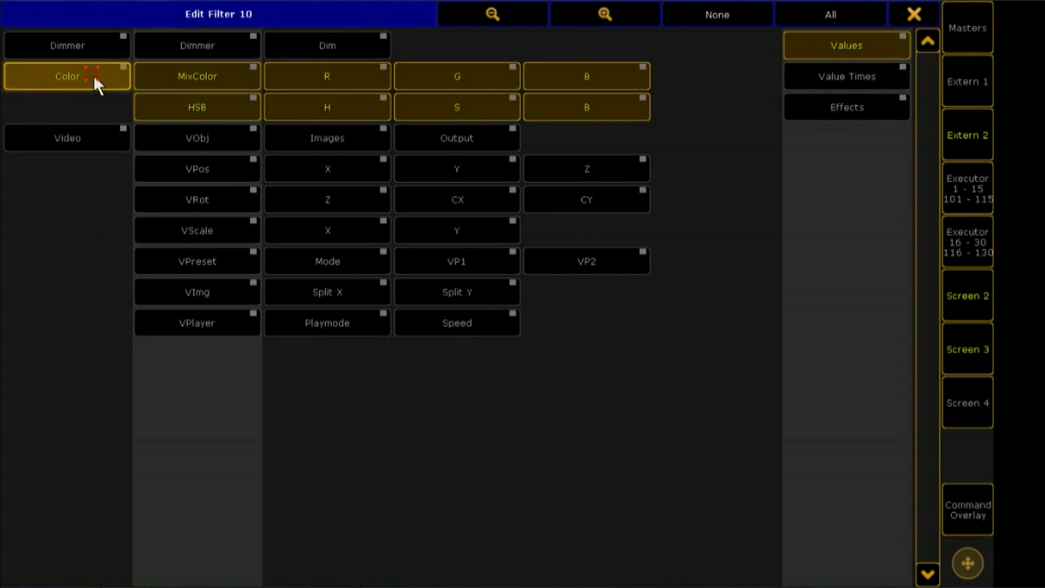
pyautogui.click(469, 256)
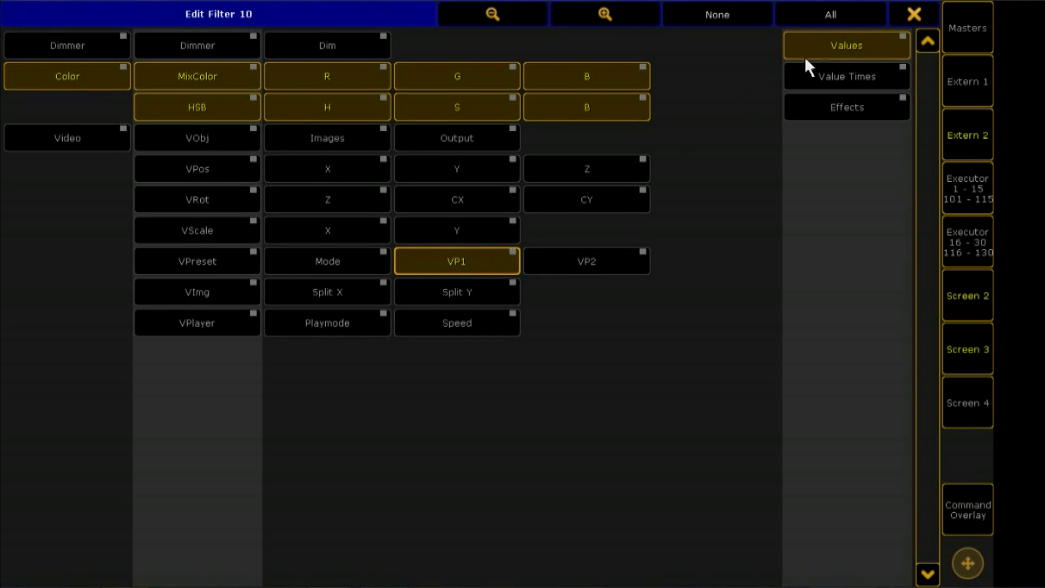
pyautogui.click(912, 14)
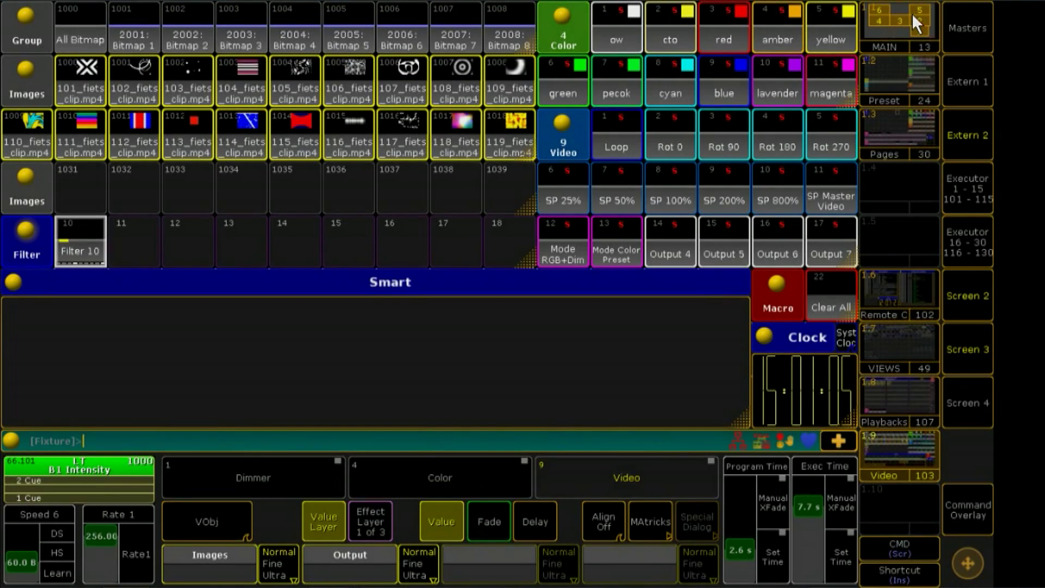
# - Label filter 10 as 'col 1' and close the command keypad
pyautogui.click(947, 514)
pyautogui.click(701, 188)
pyautogui.click(700, 187)
pyautogui.click(104, 230)
pyautogui.write('col 1')
pyautogui.press('Return')
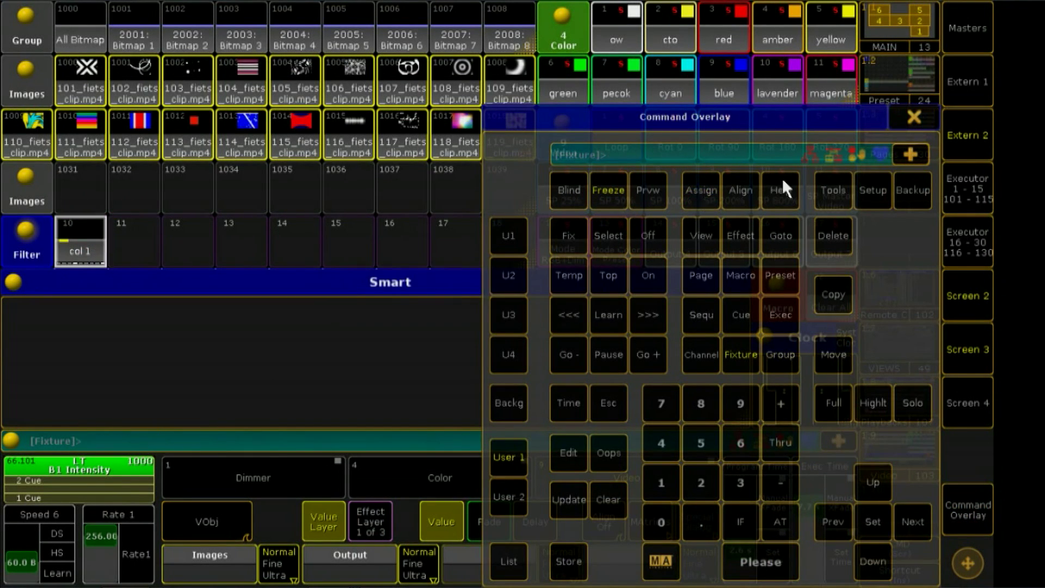
pyautogui.click(916, 114)
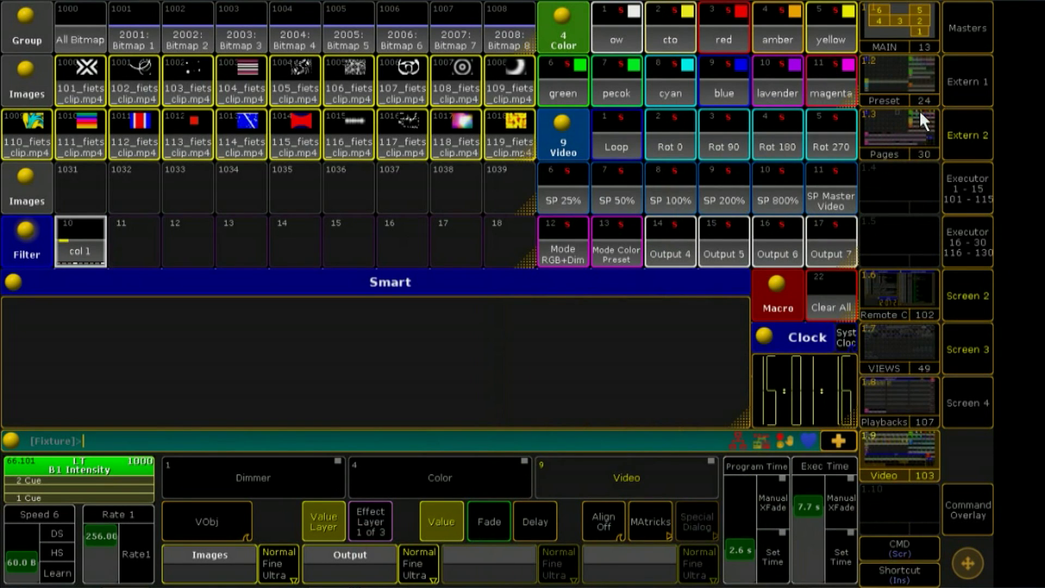
# - Select group Bitmap 1, apply the ow colour preset, set VP1 to 1, and apply filter col 1
pyautogui.click(138, 32)
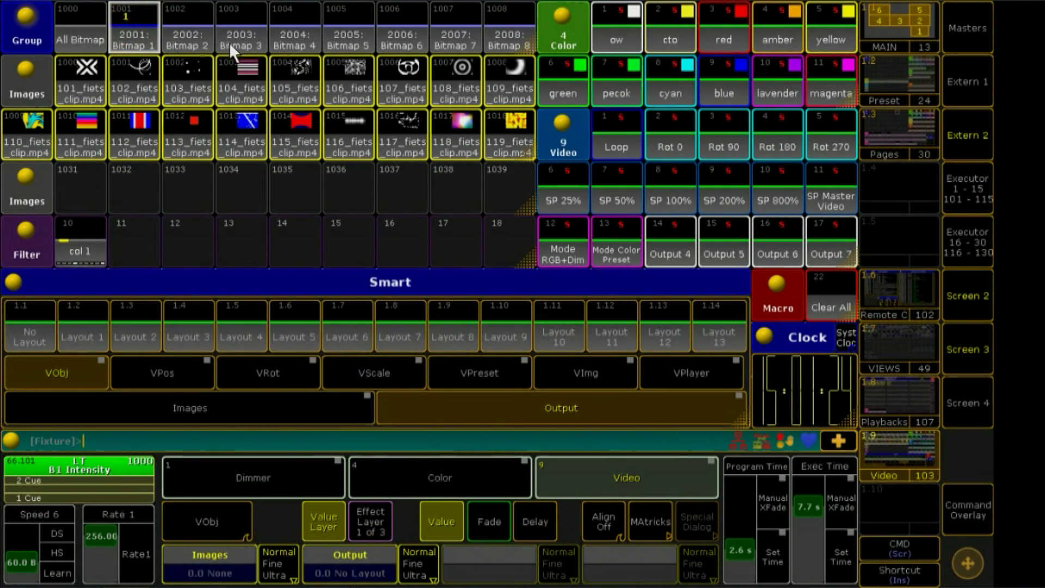
pyautogui.click(625, 28)
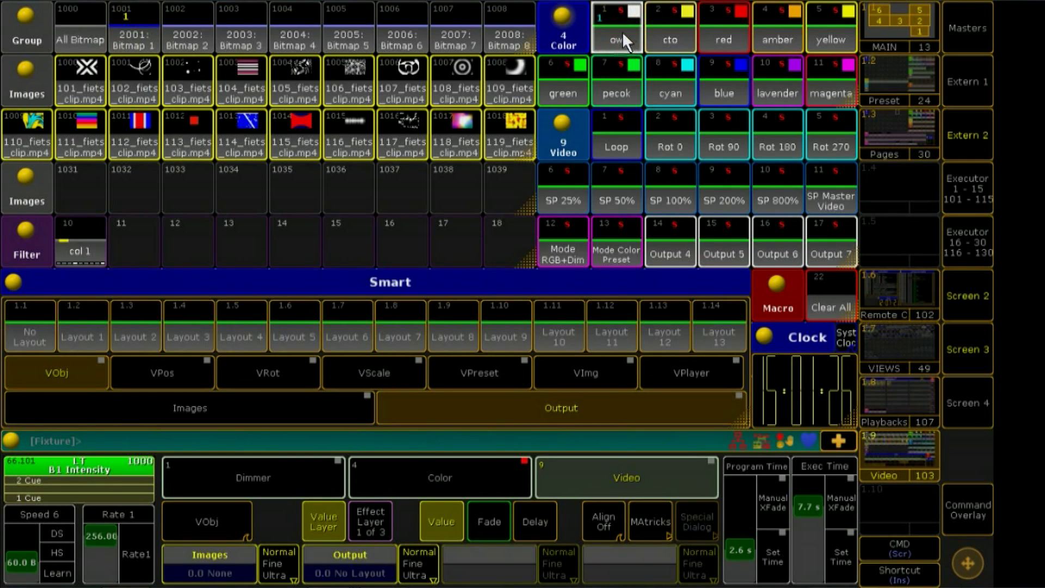
pyautogui.click(466, 367)
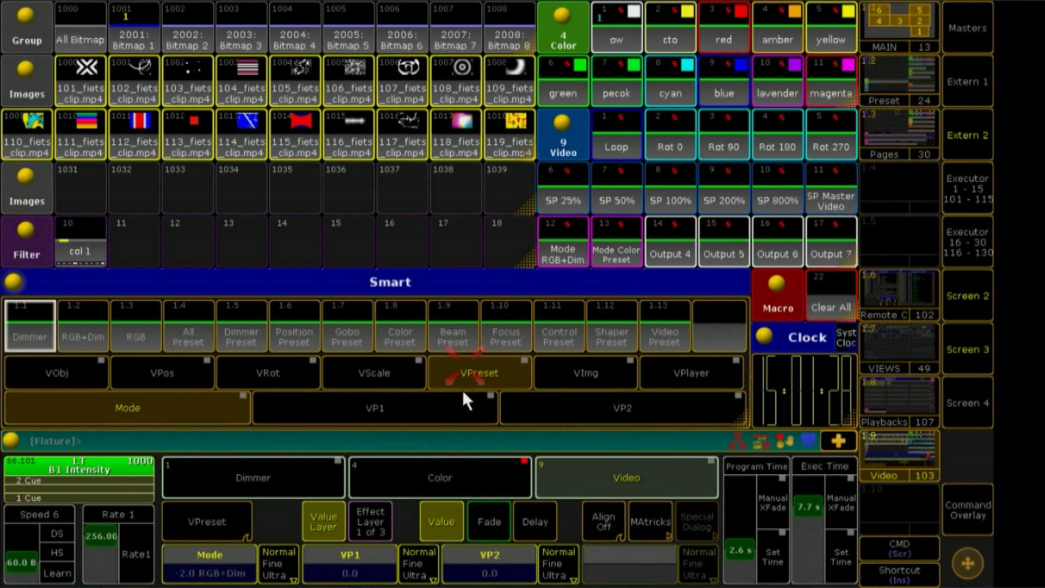
pyautogui.click(362, 572)
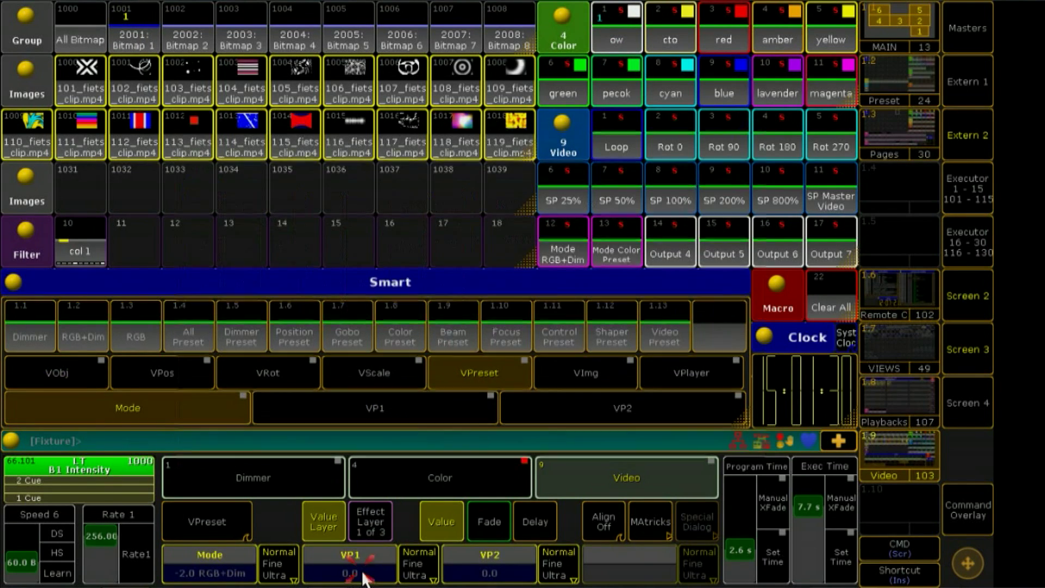
pyautogui.click(207, 283)
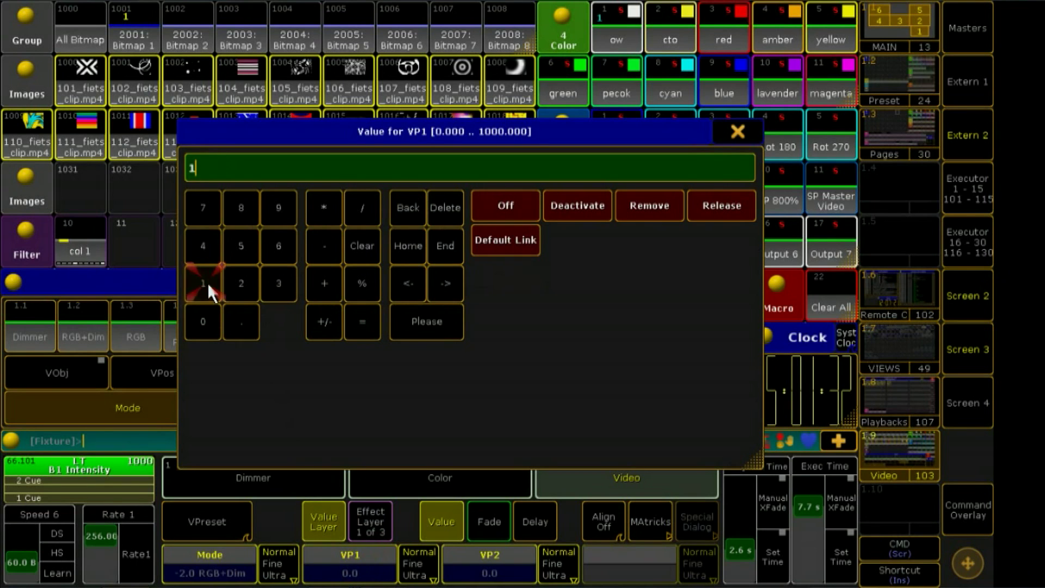
pyautogui.click(419, 329)
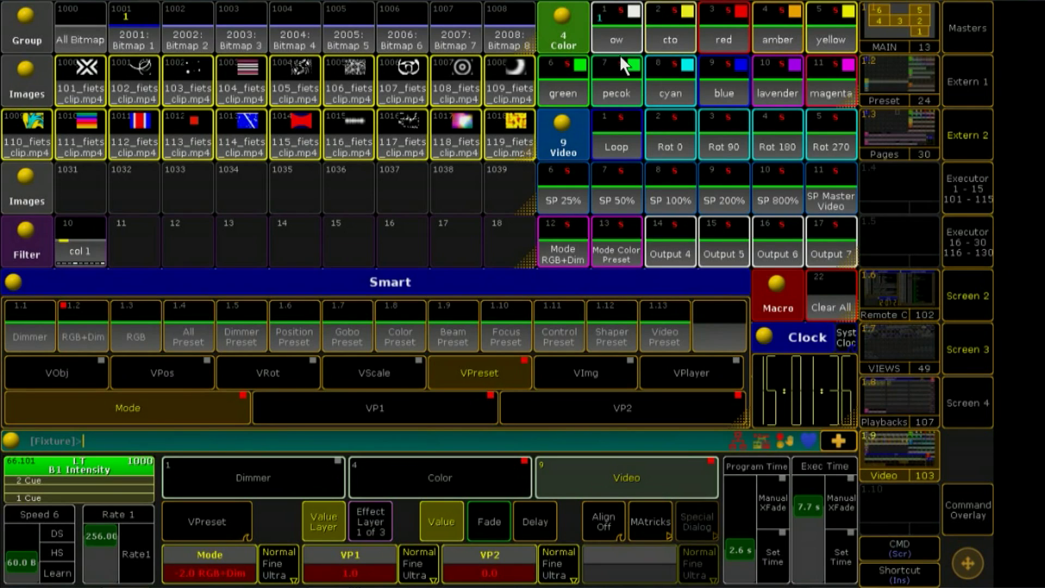
pyautogui.click(88, 244)
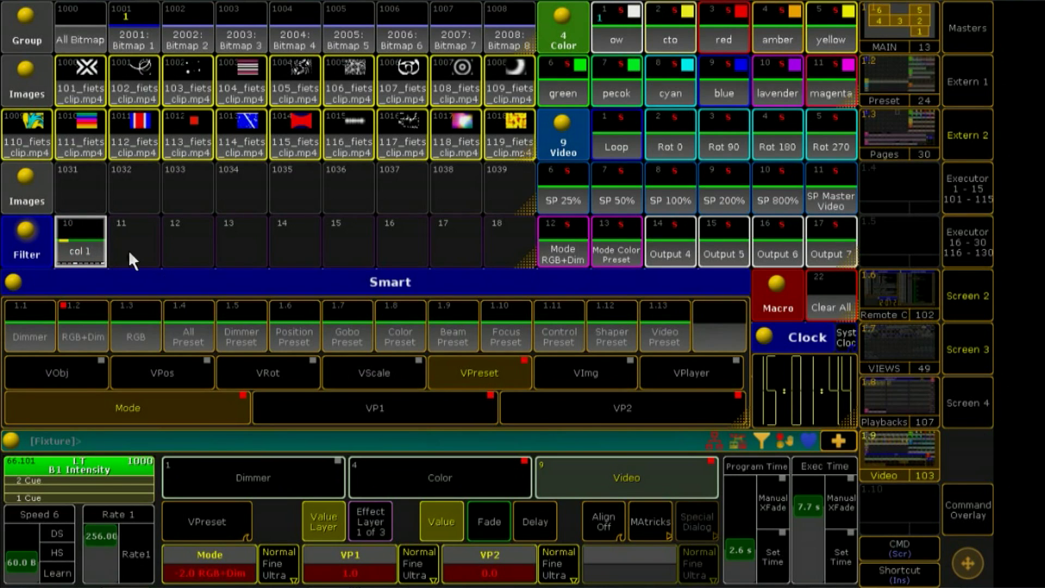
# - Store the values into executor 66.102 B1 Color using Merge
pyautogui.click(887, 417)
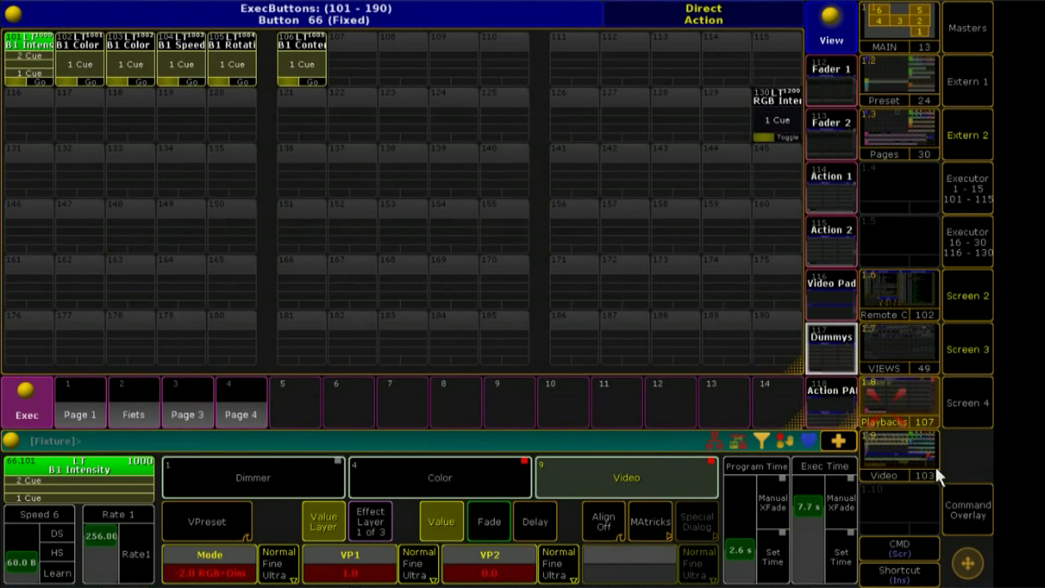
pyautogui.click(968, 509)
pyautogui.click(569, 561)
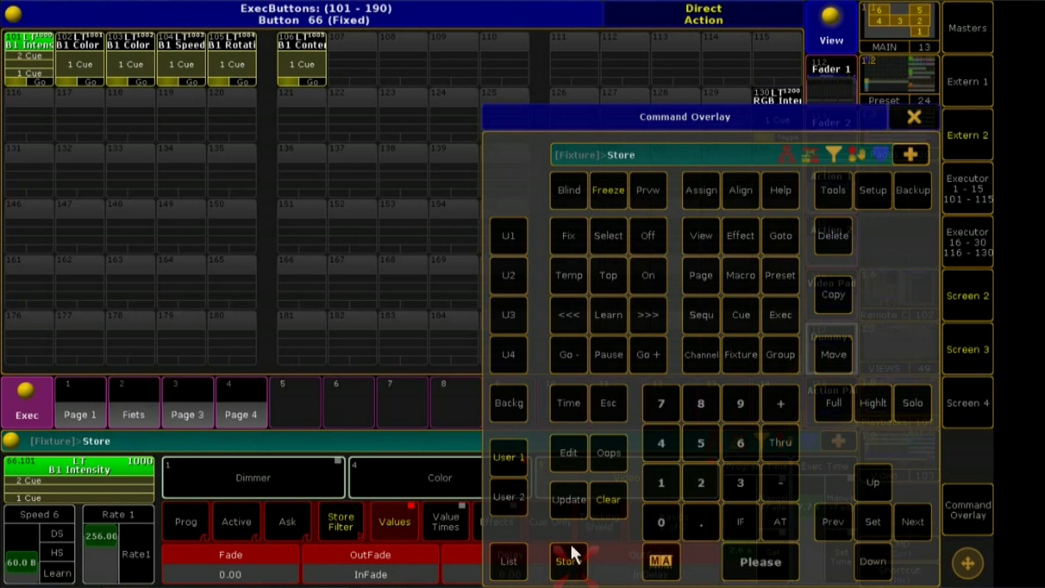
pyautogui.click(85, 61)
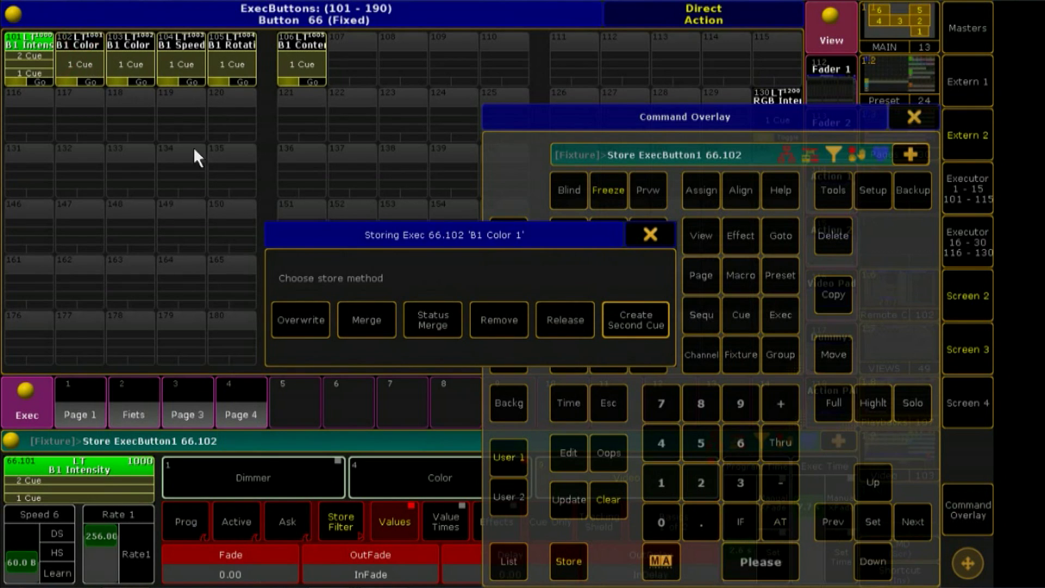
pyautogui.click(352, 318)
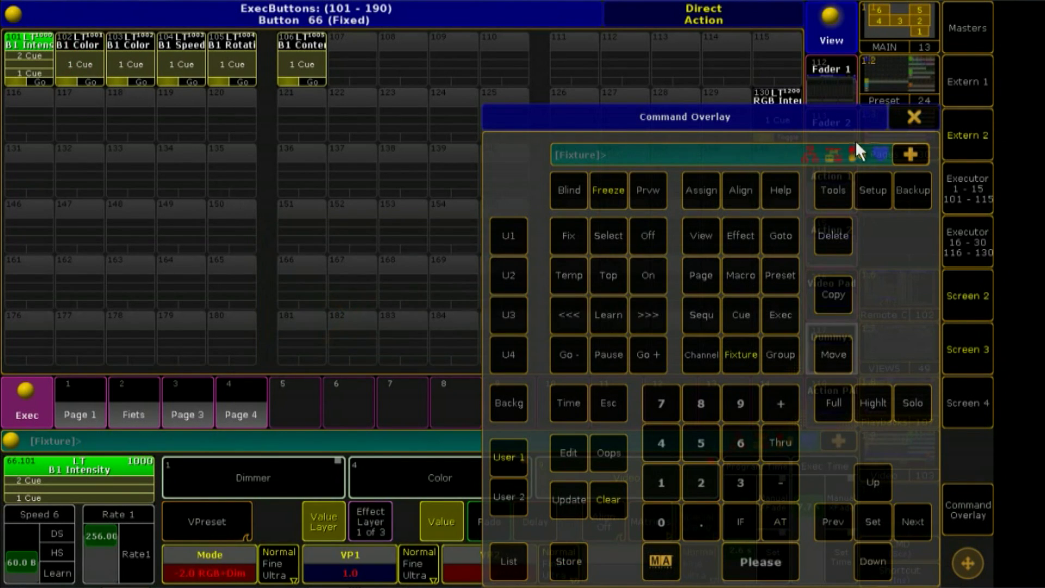
pyautogui.click(913, 119)
pyautogui.click(904, 440)
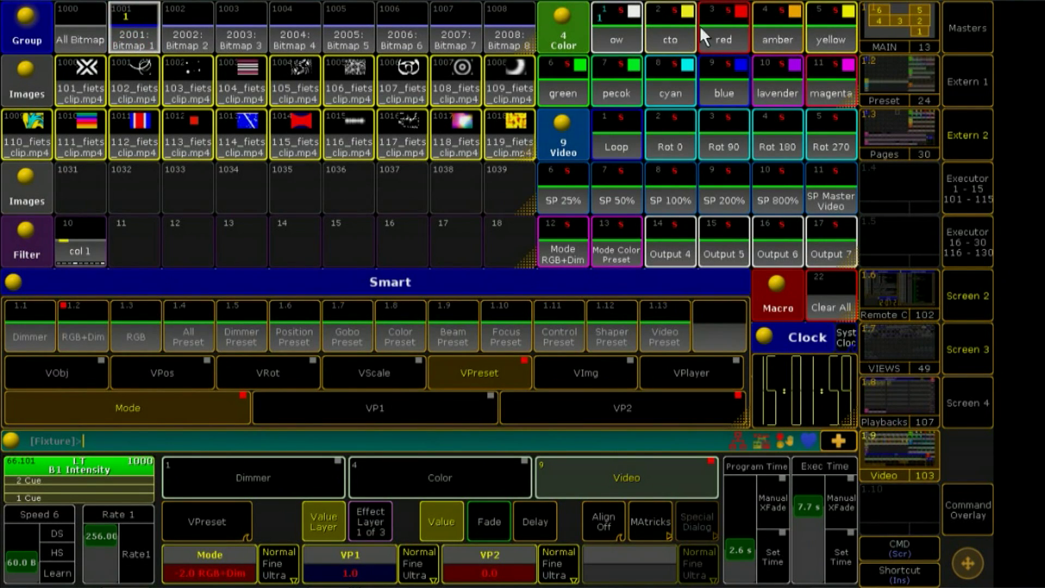
# - Apply the red preset with VP1 at 3 through filter col 1
pyautogui.click(723, 30)
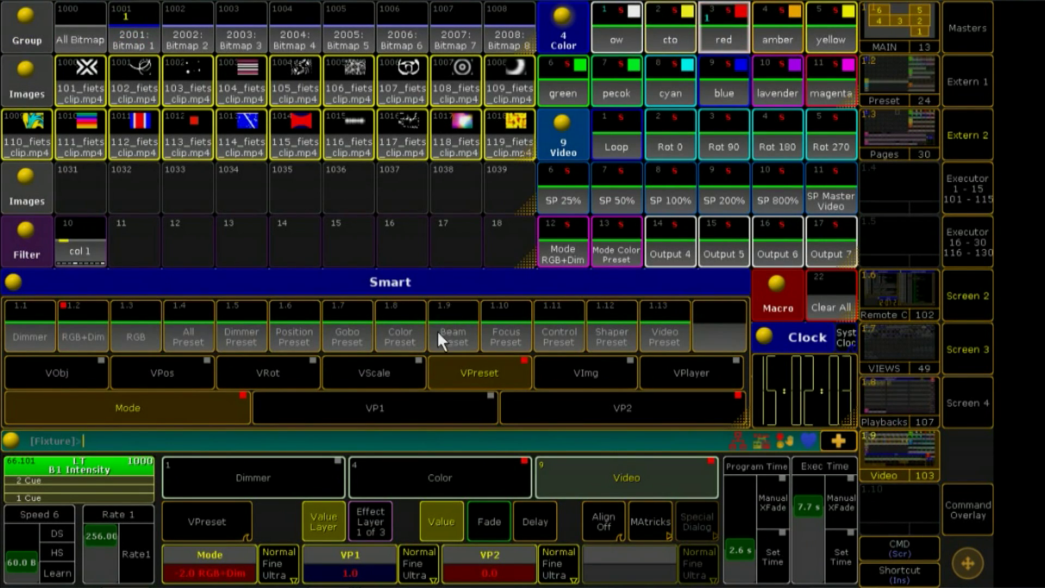
pyautogui.click(364, 563)
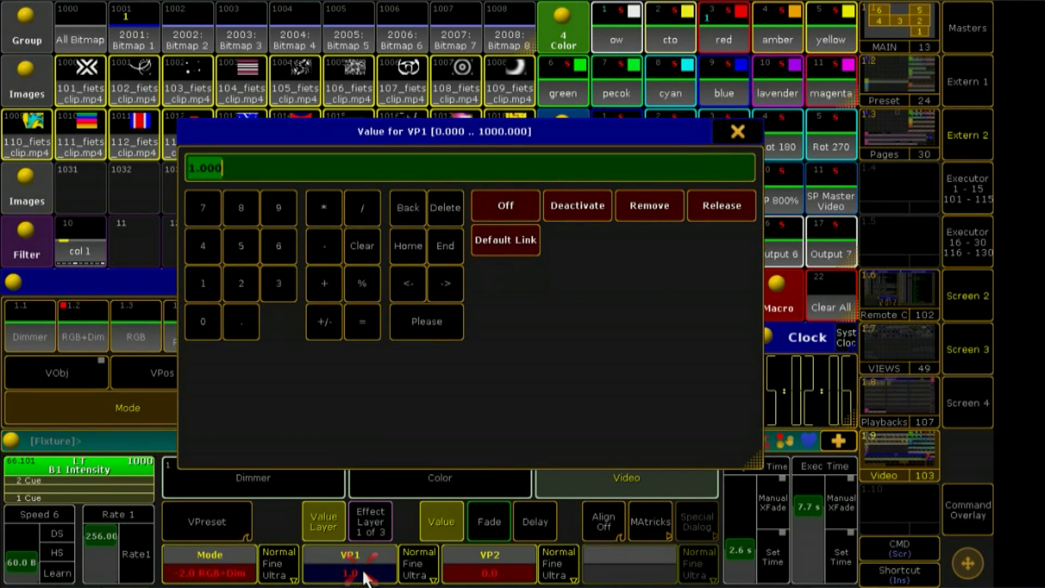
pyautogui.click(280, 283)
pyautogui.click(426, 319)
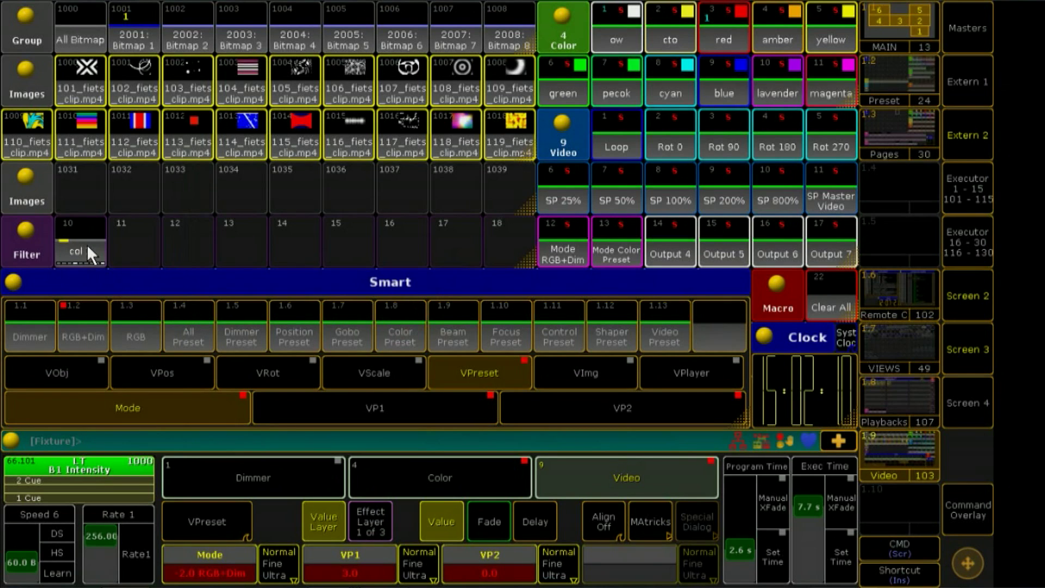
pyautogui.click(86, 244)
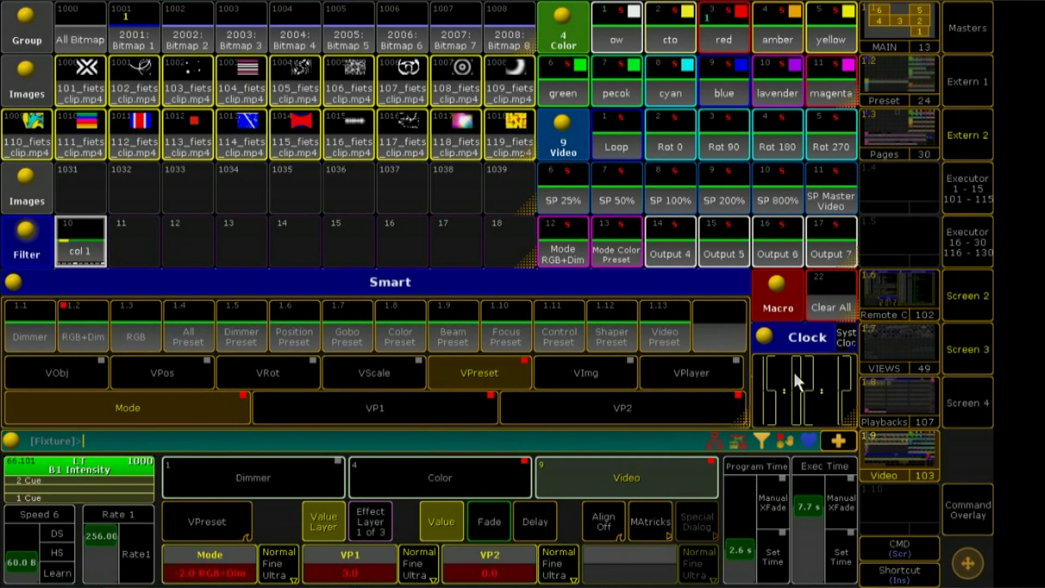
# - Store these values as a second cue on executor 66.102 B1 Color
pyautogui.click(883, 387)
pyautogui.click(974, 508)
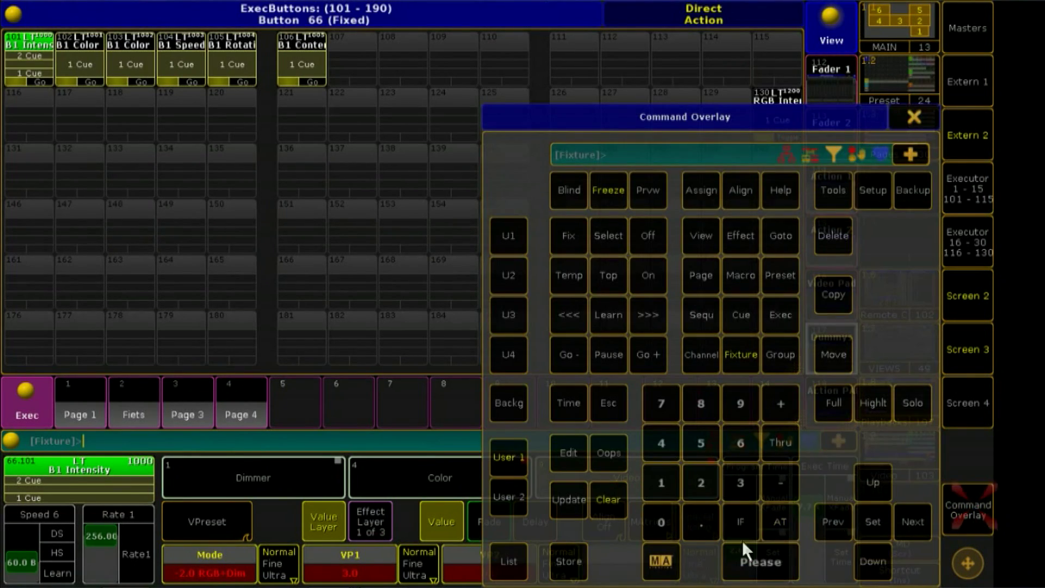
pyautogui.click(574, 564)
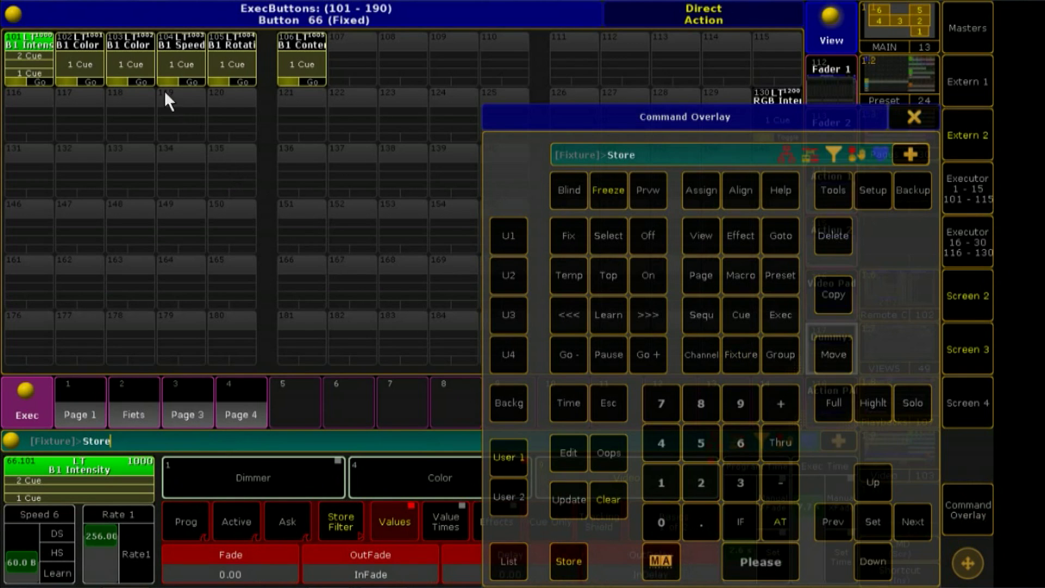
pyautogui.click(90, 61)
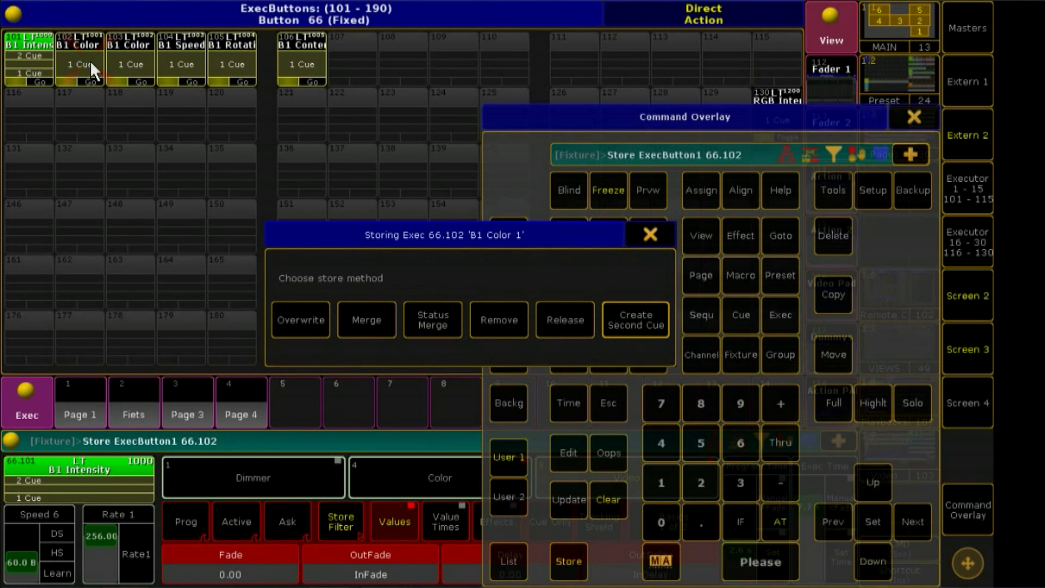
pyautogui.click(649, 327)
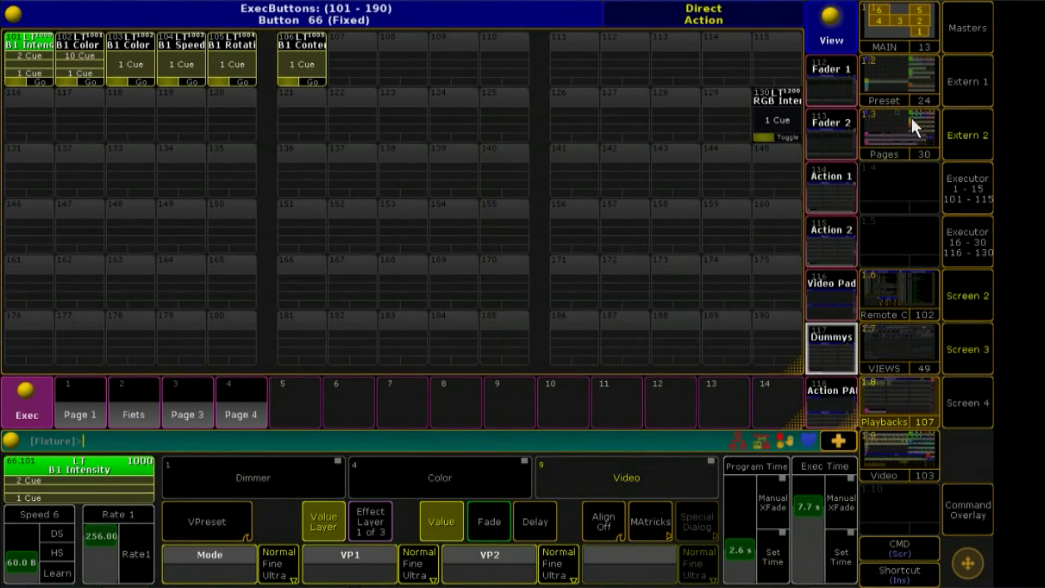
# - Rename executor 66.102's cues after their colours, from ow to magenta for cue 10
pyautogui.click(83, 68)
pyautogui.click(87, 64)
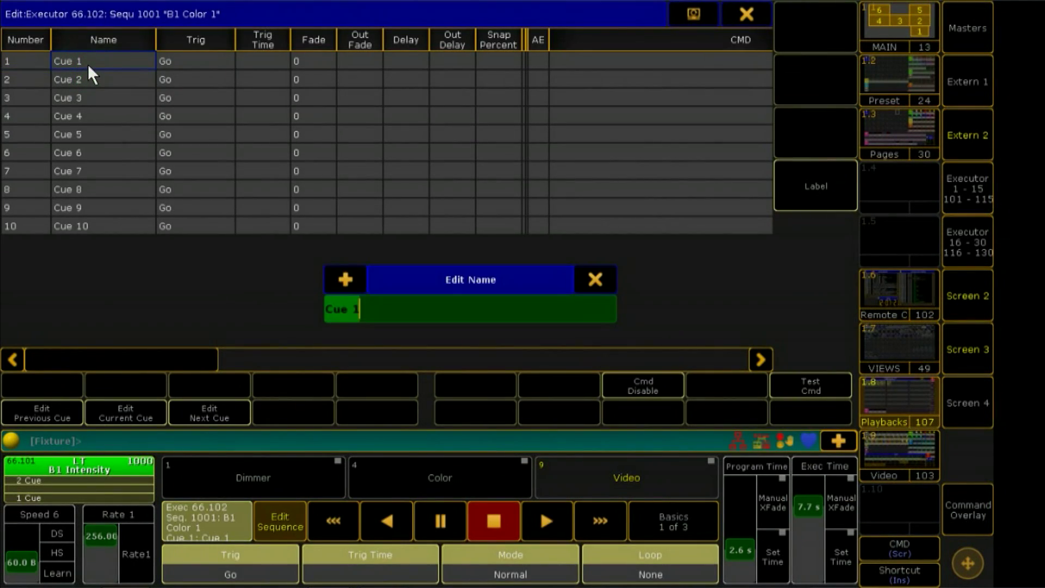
pyautogui.press('BackSpace')
pyautogui.press('BackSpace')
pyautogui.press('BackSpace')
pyautogui.press('BackSpace')
pyautogui.press('BackSpace')
pyautogui.write('ow')
pyautogui.press('Return')
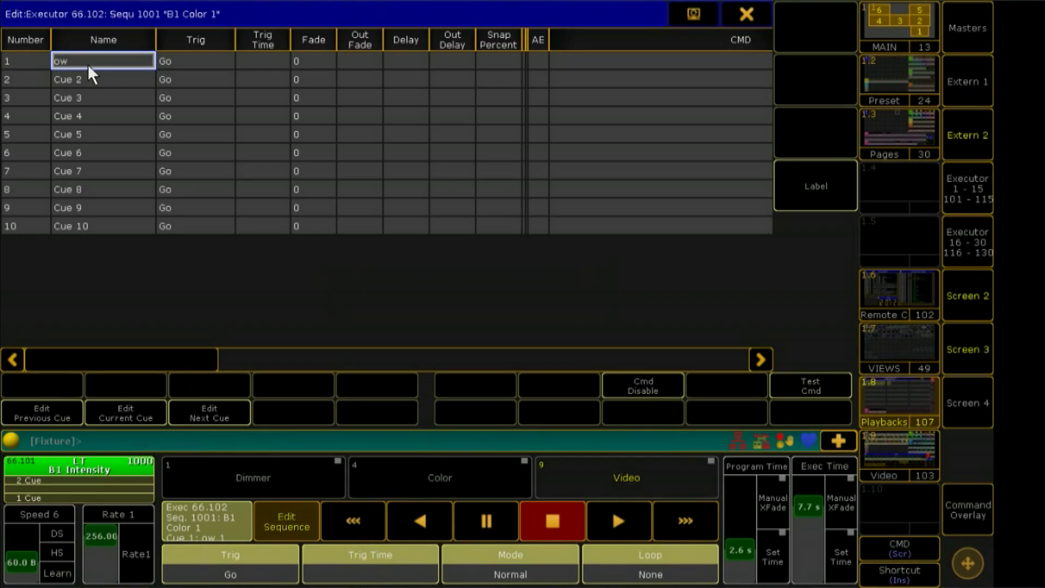
pyautogui.click(83, 77)
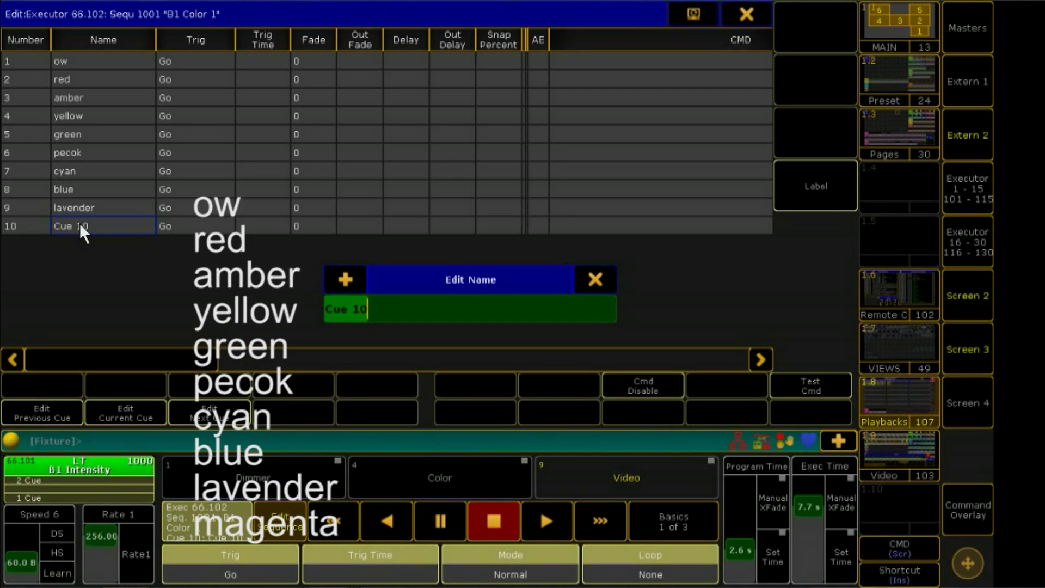
pyautogui.write('magenta')
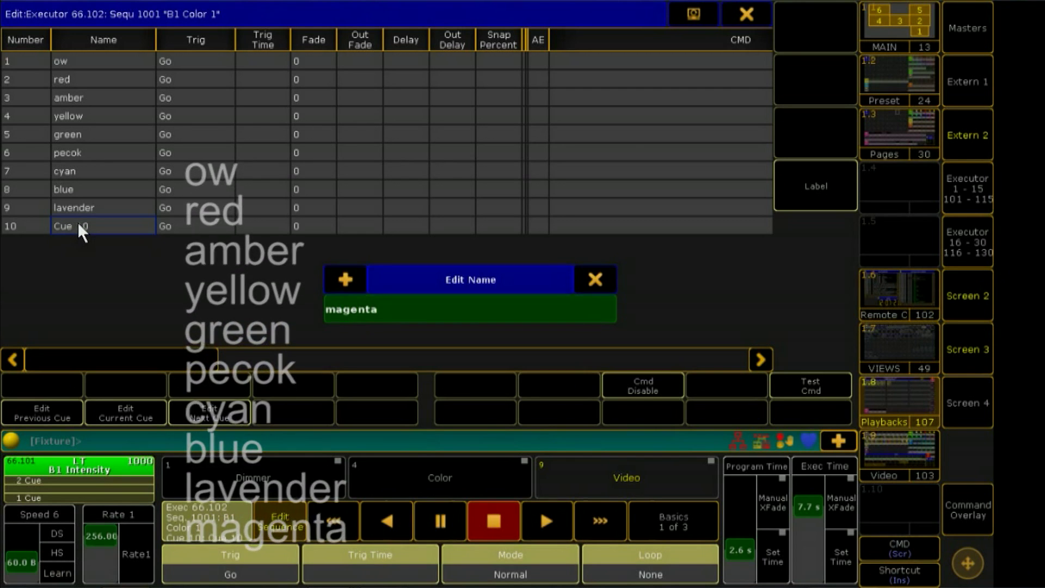
pyautogui.press('Return')
# - Close the sequence editor and open filter 11 from the Video screen
pyautogui.click(752, 13)
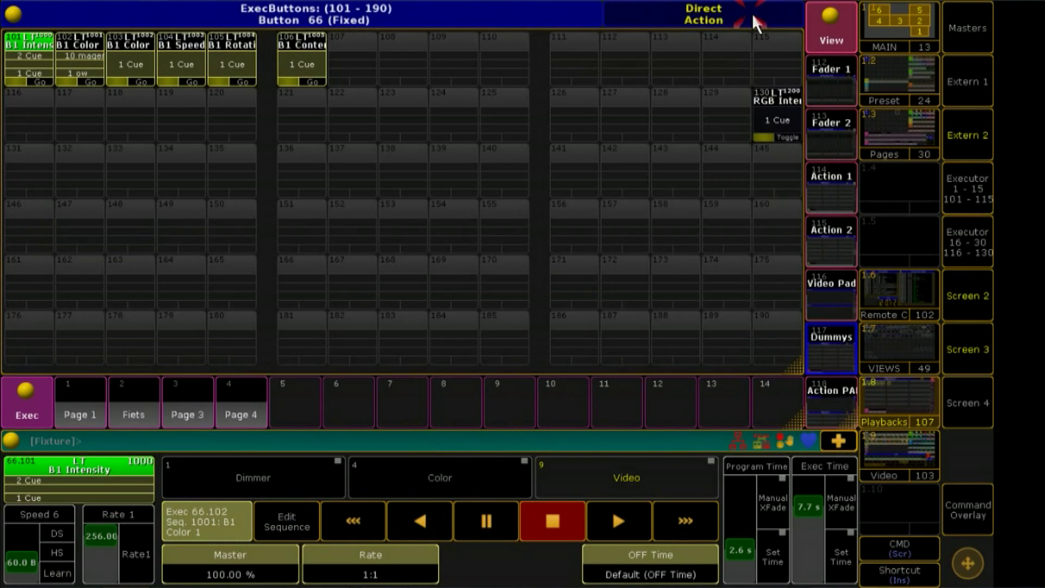
pyautogui.click(893, 437)
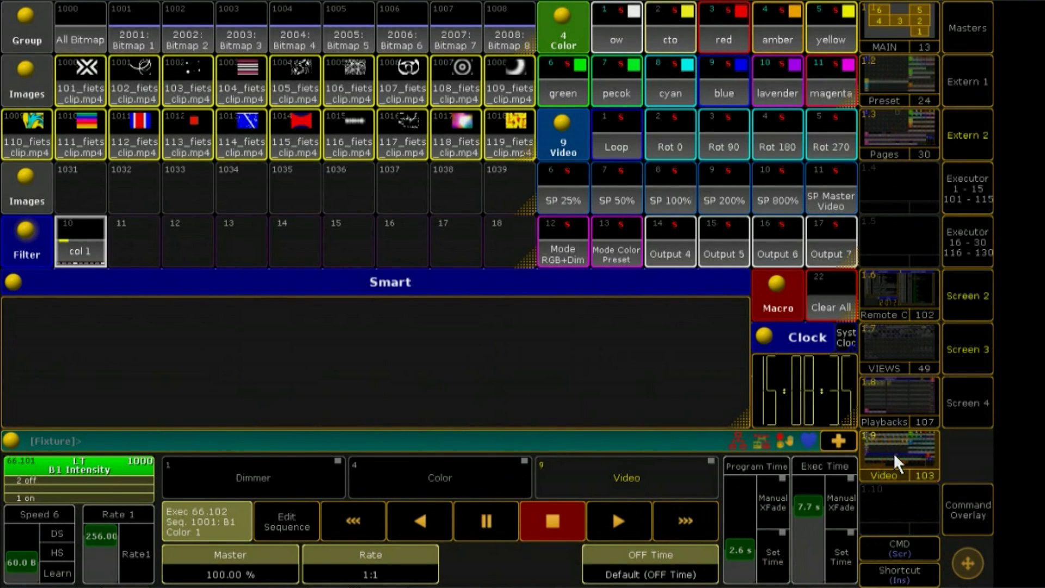
pyautogui.click(138, 249)
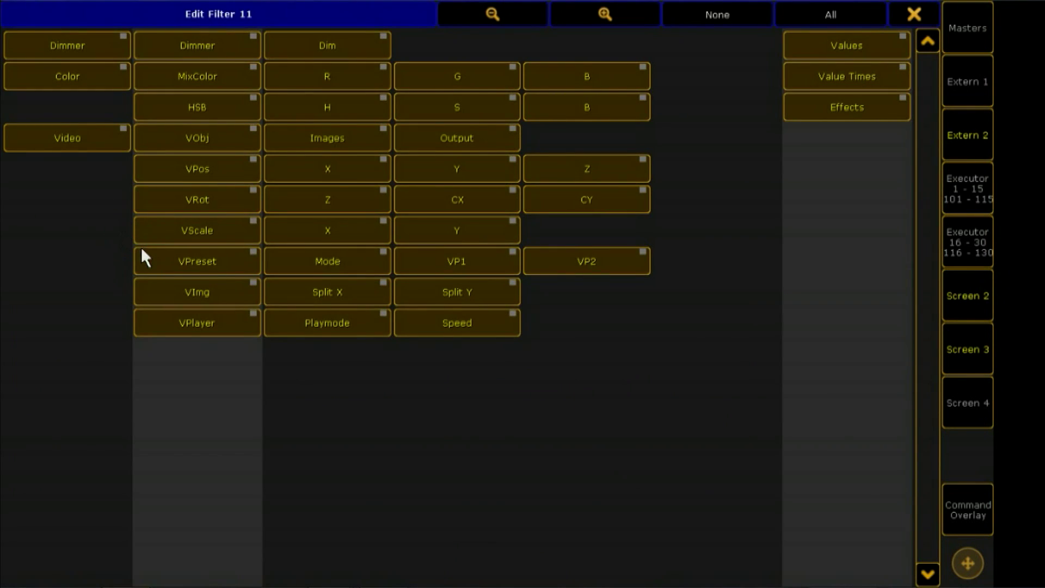
# - Restrict filter 11 to Mode and VP2 only, excluding value times and effects
pyautogui.click(728, 15)
pyautogui.click(828, 76)
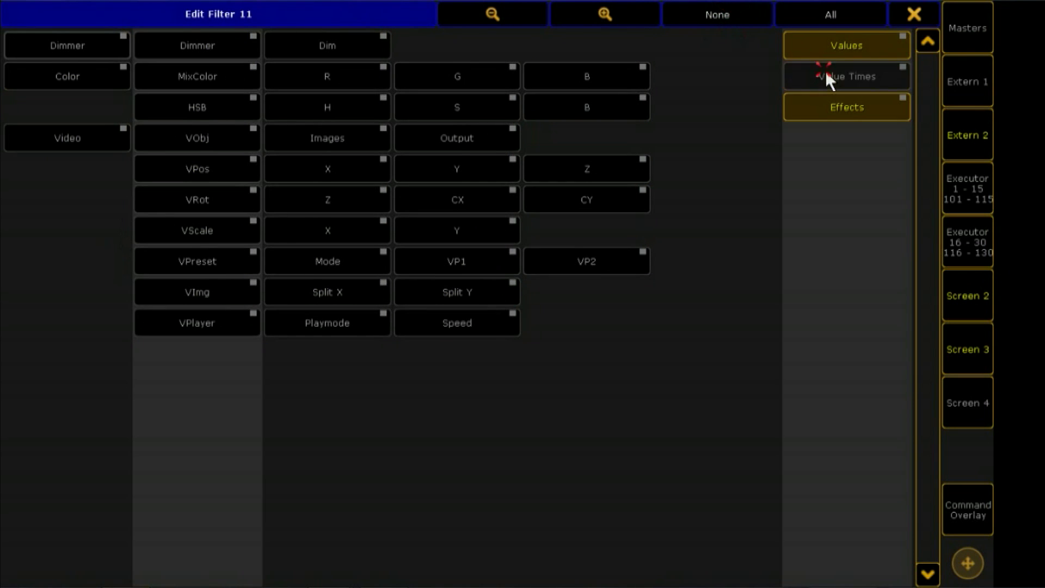
pyautogui.click(831, 103)
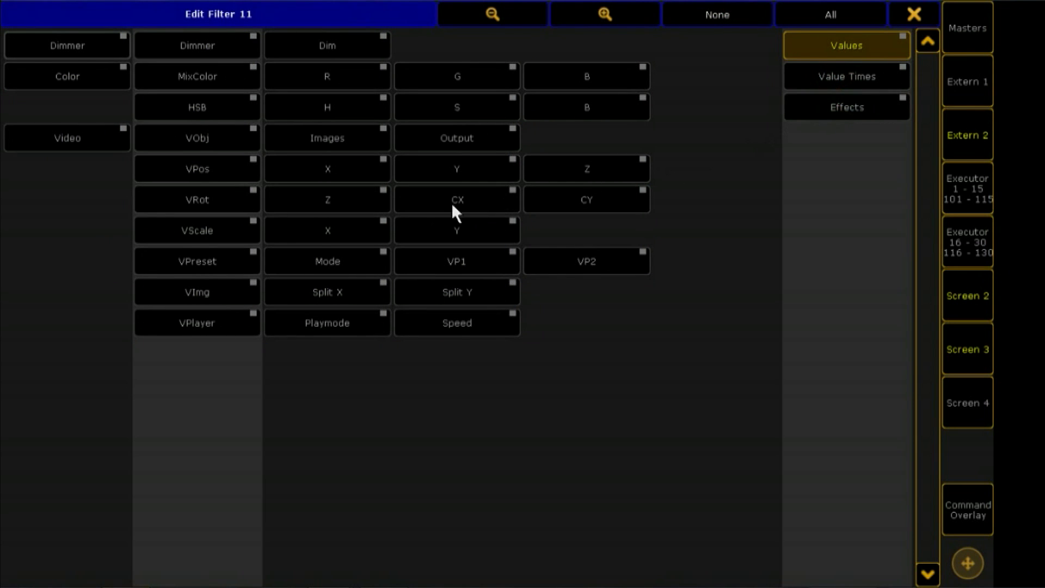
pyautogui.click(334, 261)
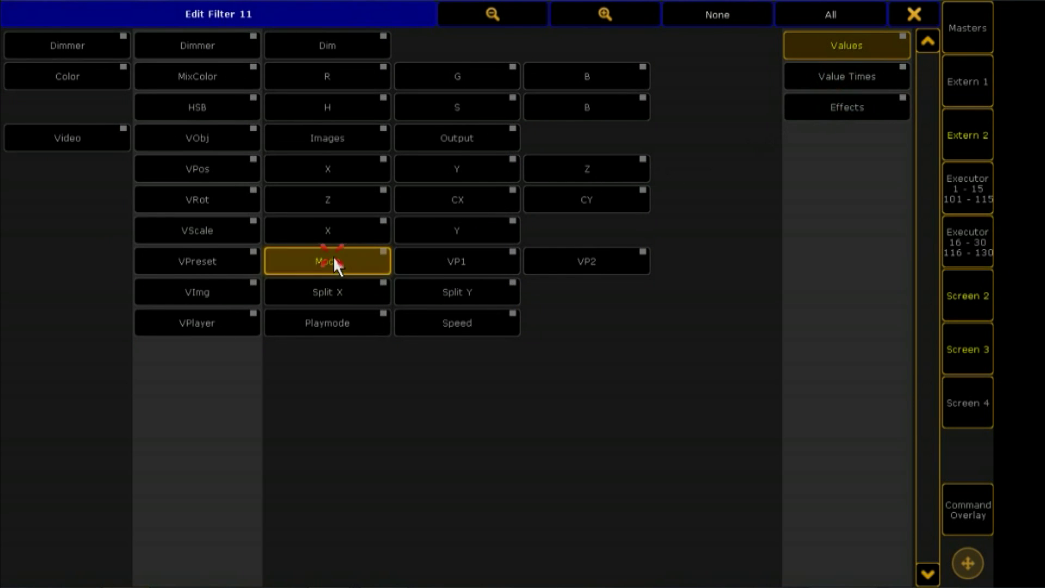
pyautogui.click(557, 260)
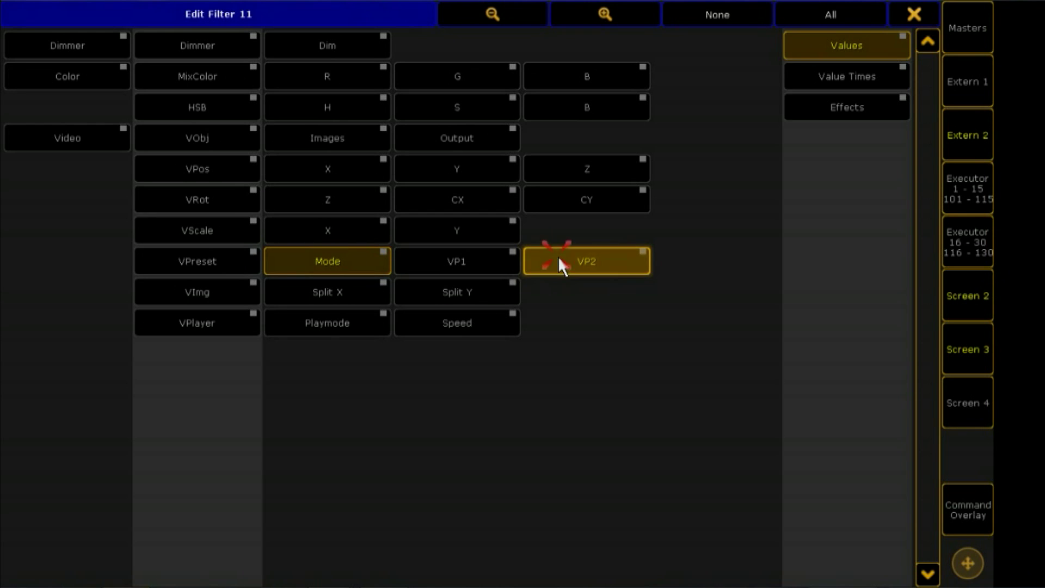
pyautogui.click(913, 15)
# - Label filter 11 as 'col 2'
pyautogui.click(960, 509)
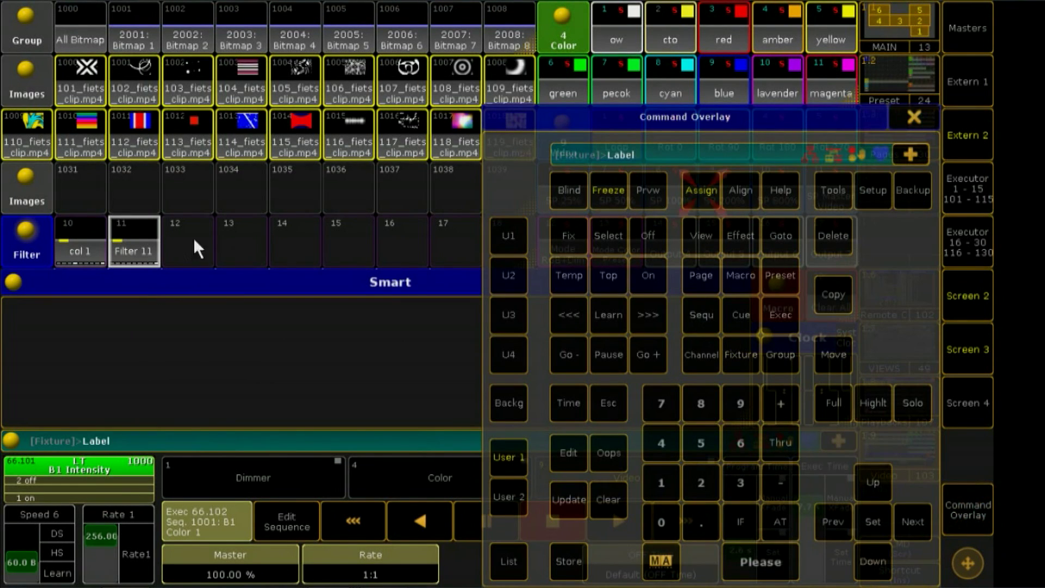
pyautogui.click(139, 246)
pyautogui.write('col 2')
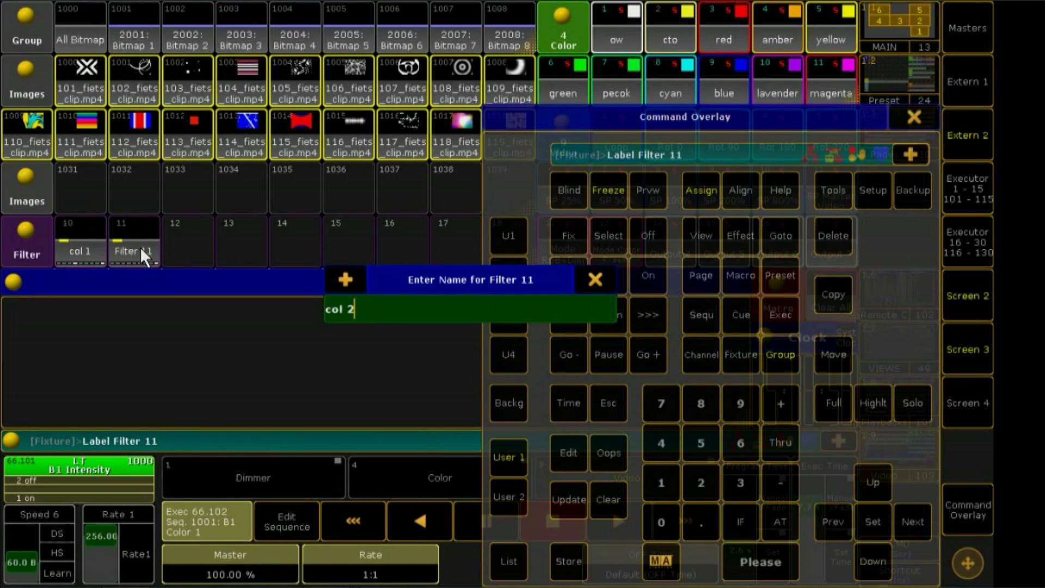
pyautogui.press('Return')
# - Select Bitmap 1, set video preset Mode to Color Preset and VP2 to 1, and apply filter col 2
pyautogui.click(914, 116)
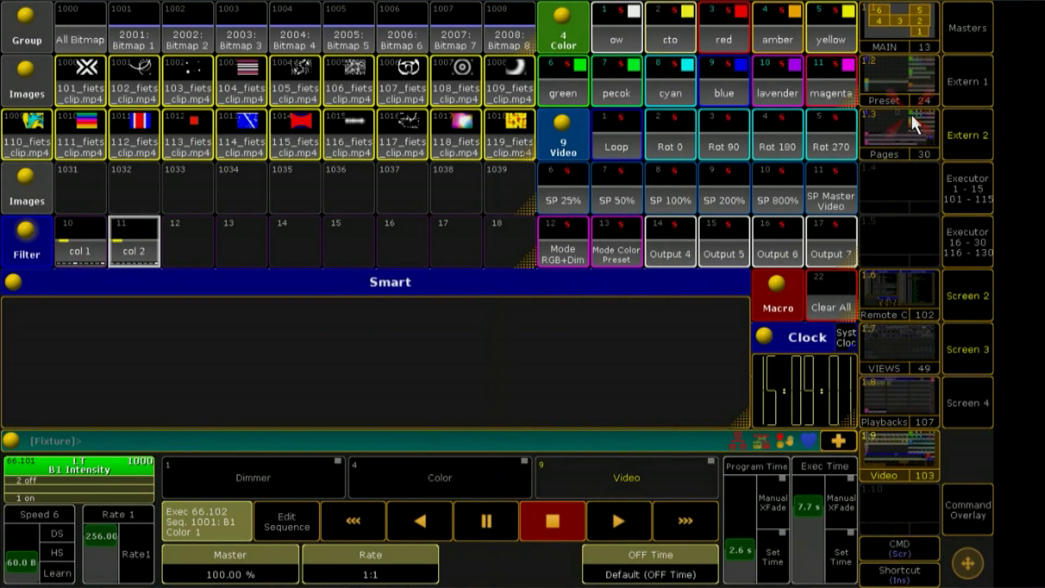
pyautogui.click(141, 23)
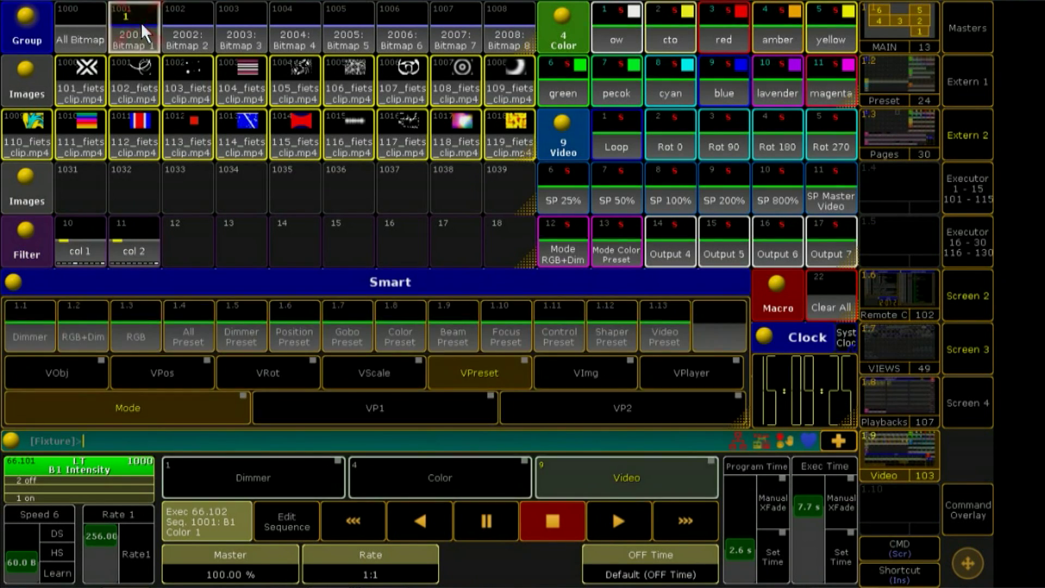
pyautogui.click(488, 367)
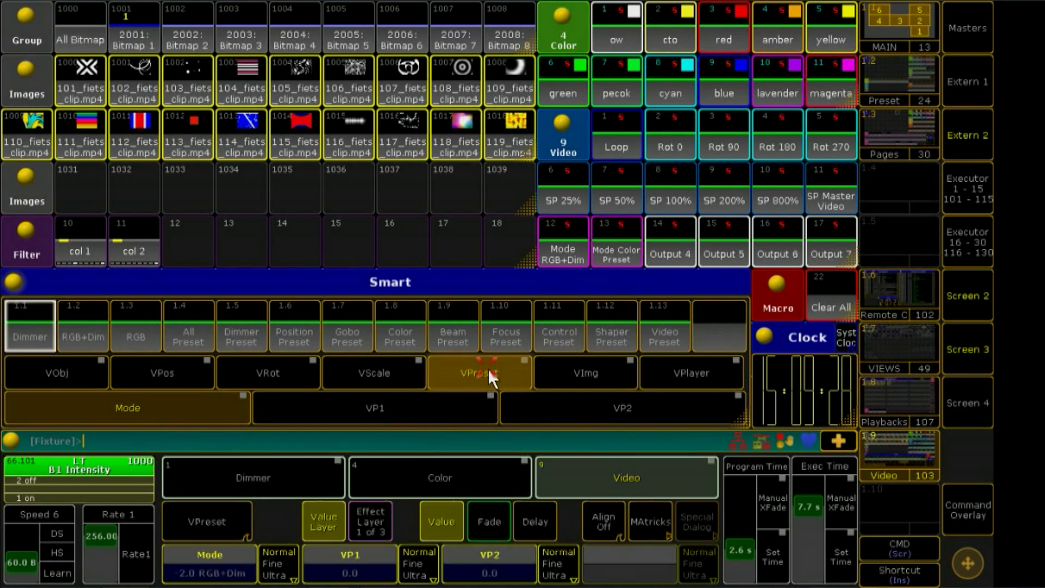
pyautogui.click(234, 569)
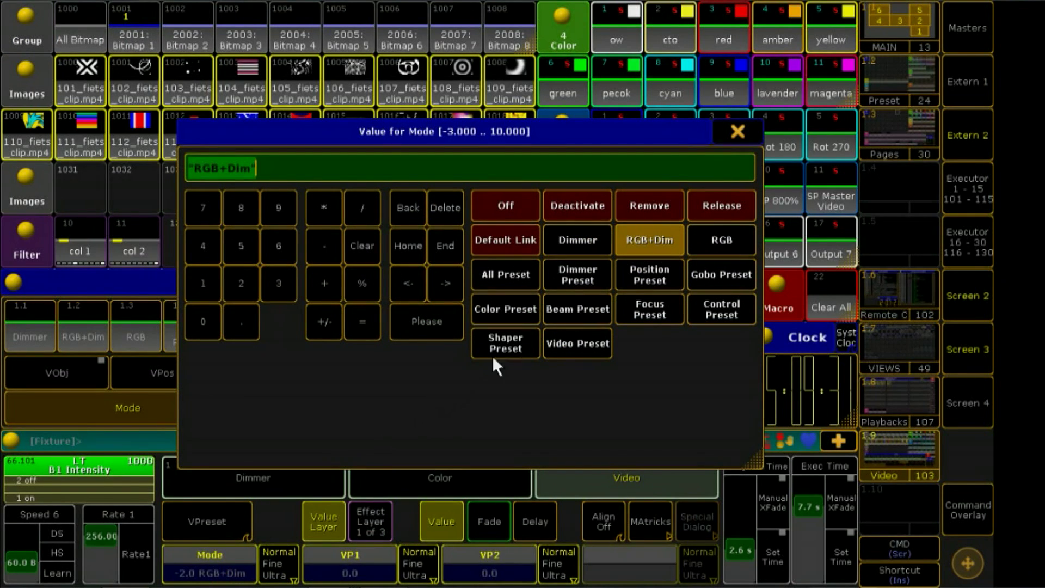
pyautogui.click(529, 316)
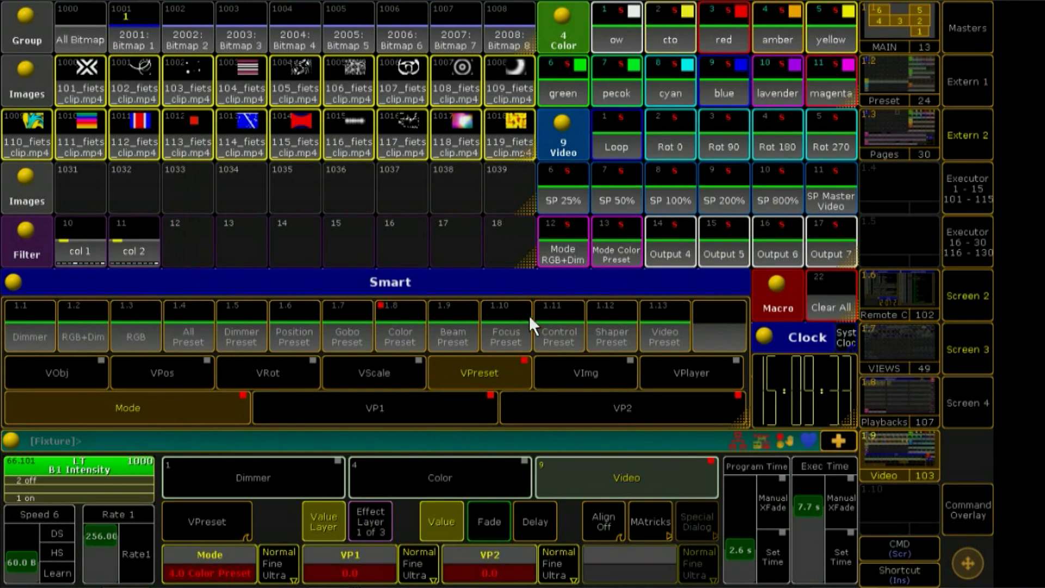
pyautogui.click(490, 572)
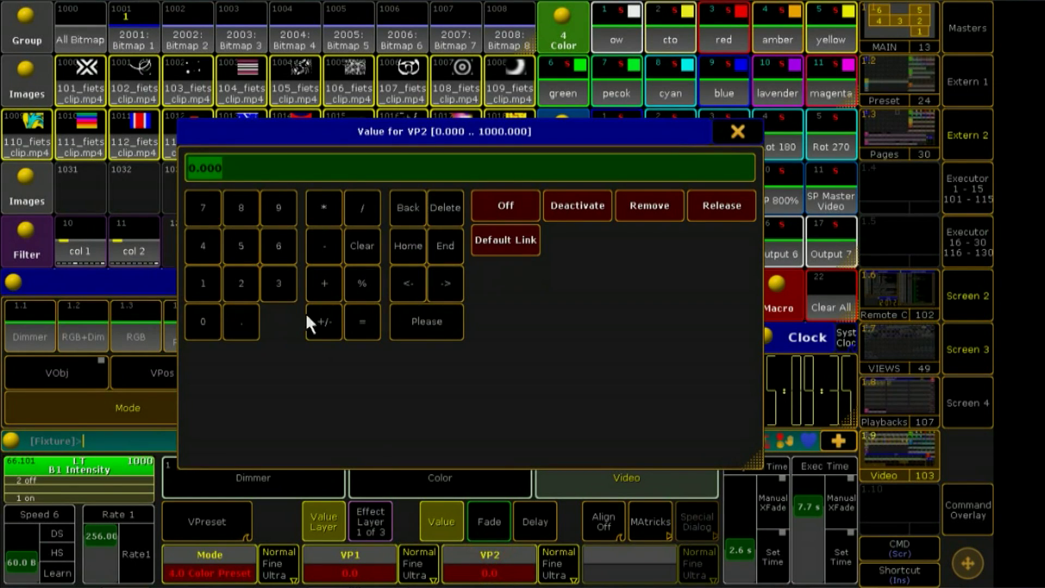
pyautogui.click(216, 280)
pyautogui.click(421, 319)
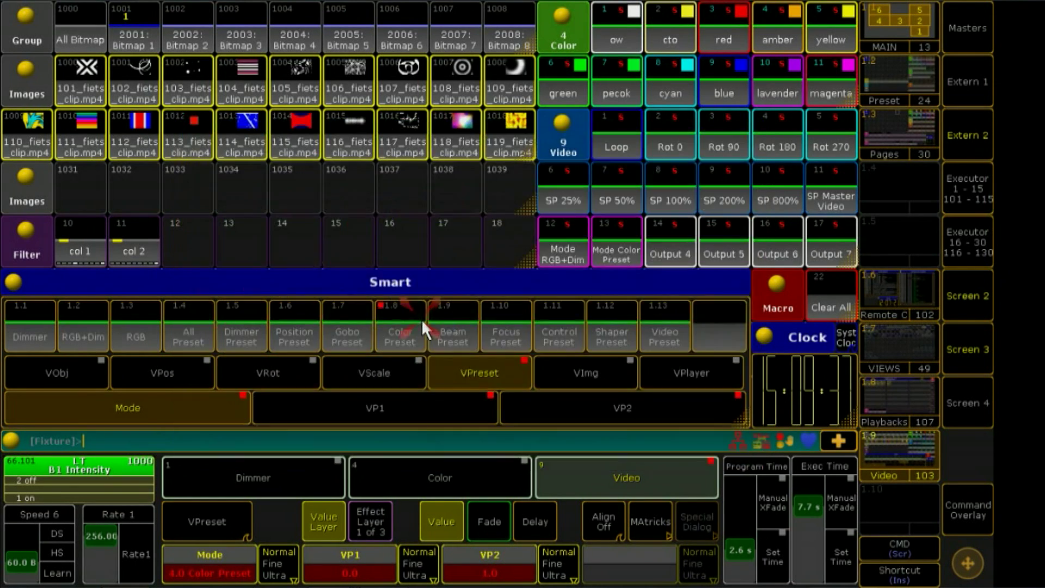
pyautogui.click(143, 244)
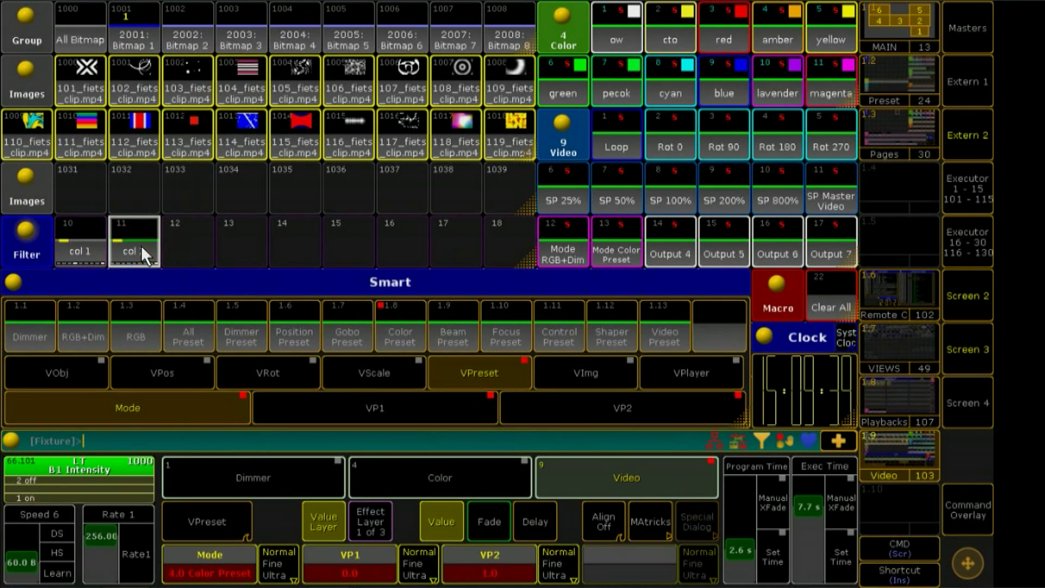
# - Store the values into executor 66.103 using Merge
pyautogui.click(883, 396)
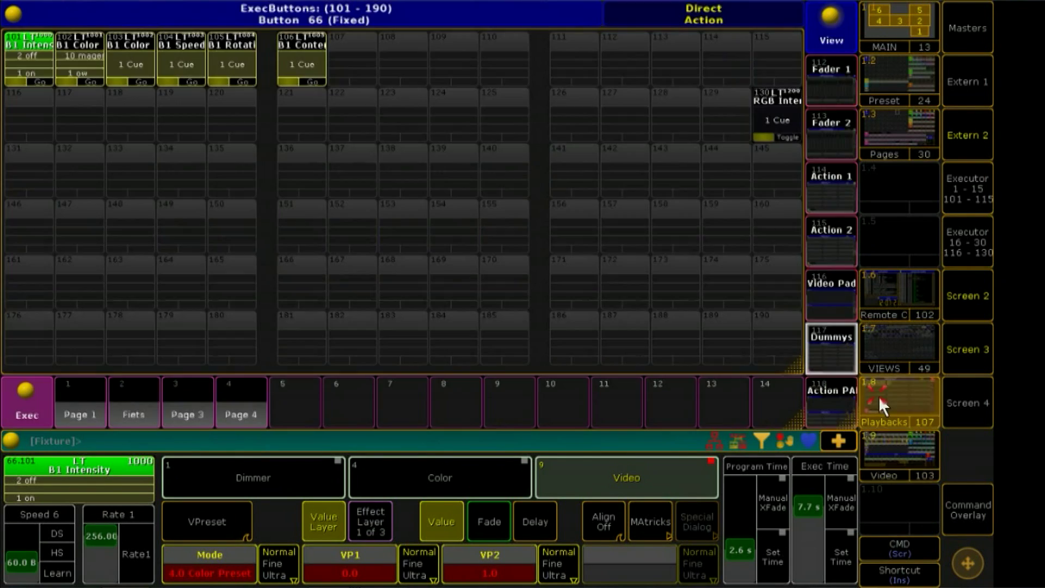
pyautogui.click(971, 513)
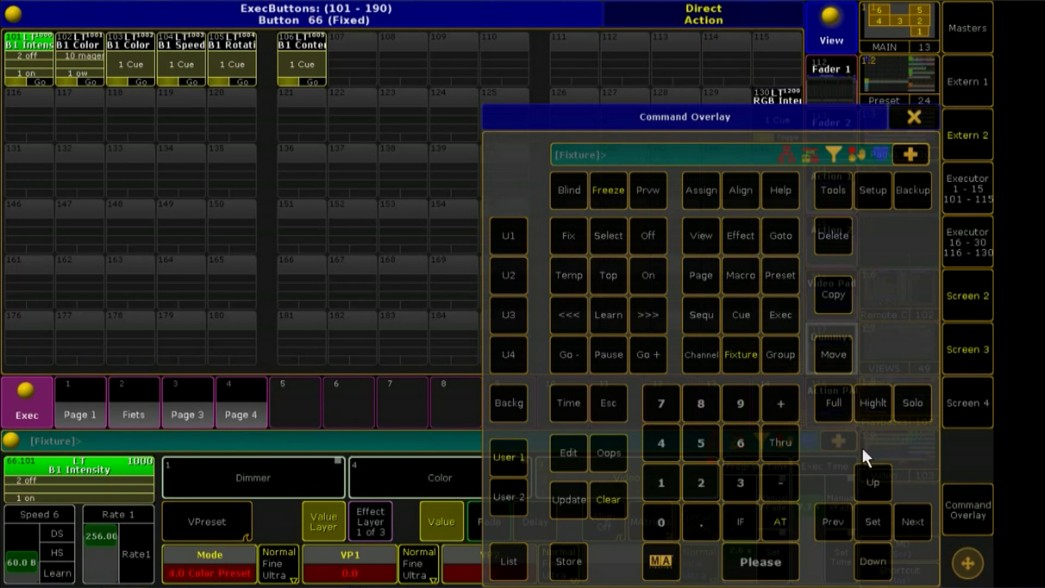
pyautogui.click(569, 561)
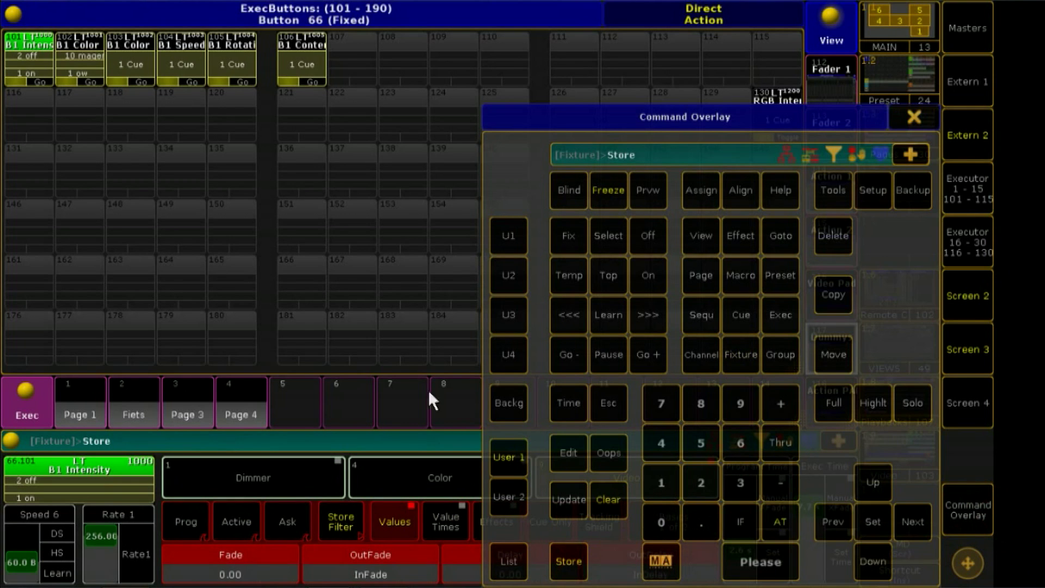
pyautogui.click(135, 61)
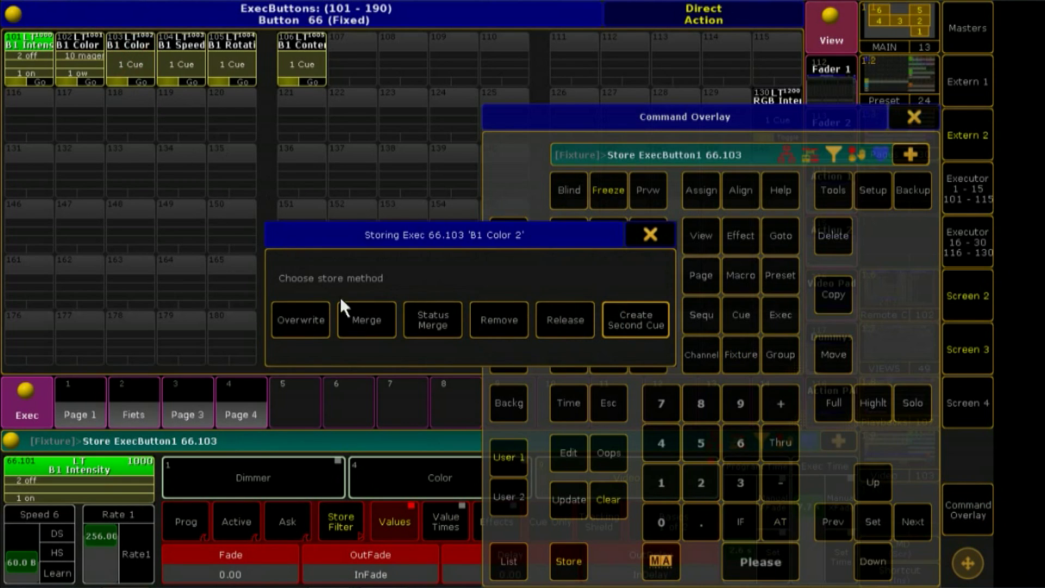
pyautogui.click(367, 320)
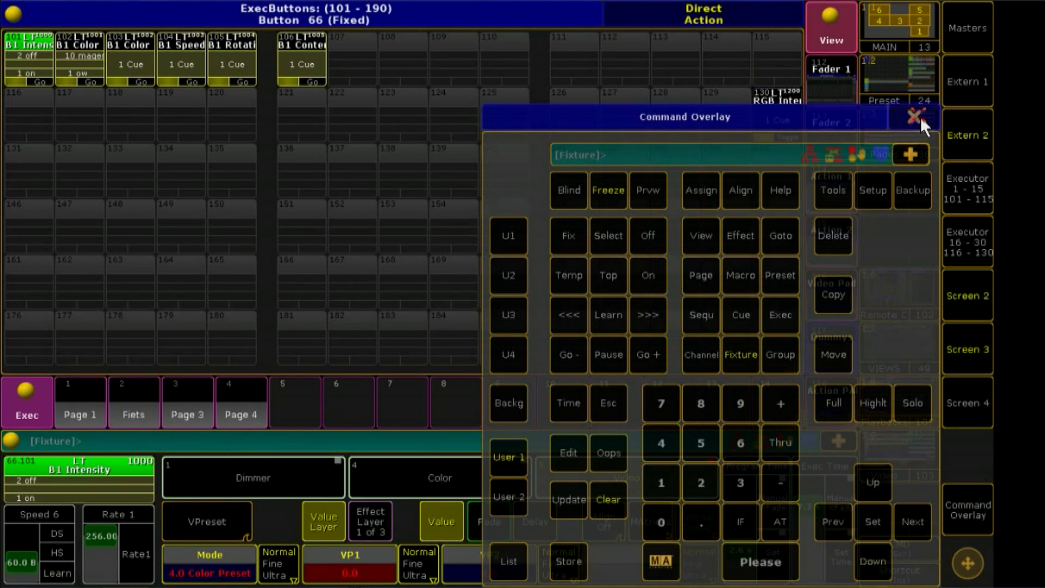
pyautogui.click(918, 117)
pyautogui.click(873, 442)
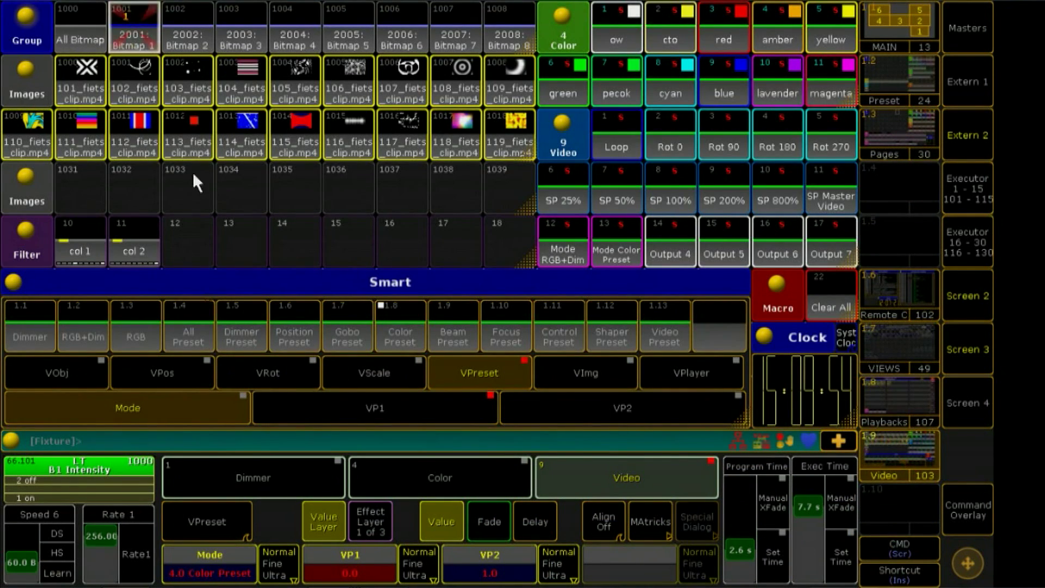
# - Keep Mode at Color Preset, set VP2 to 3, and apply filter col 2
pyautogui.click(220, 560)
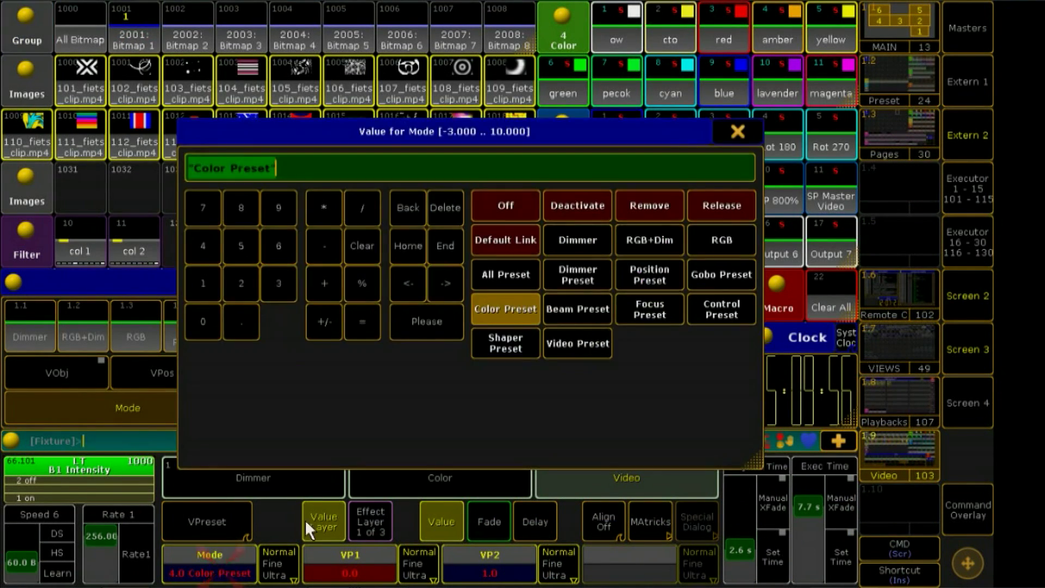
pyautogui.click(512, 313)
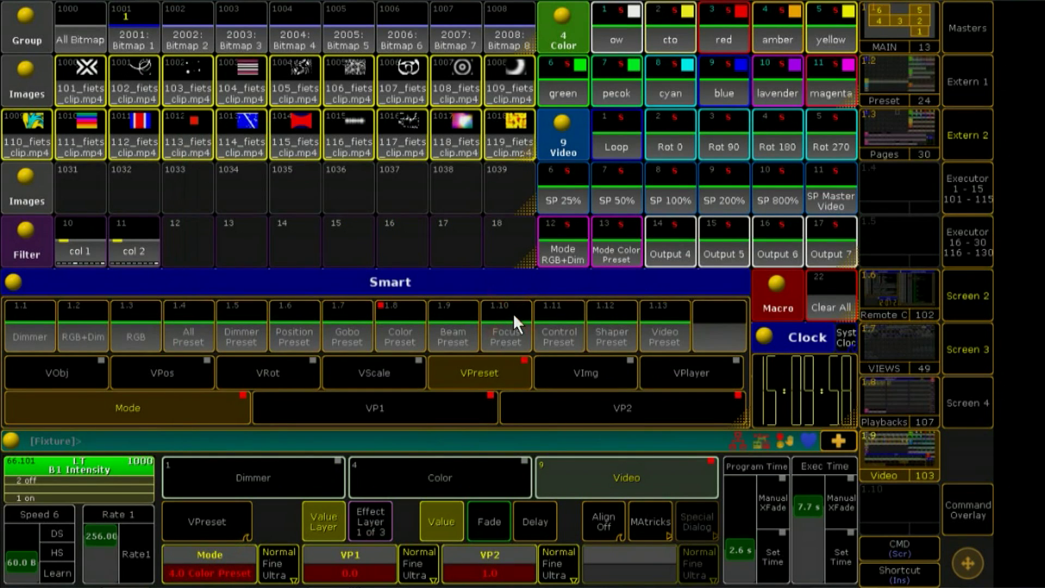
pyautogui.click(479, 566)
pyautogui.click(282, 281)
pyautogui.click(433, 321)
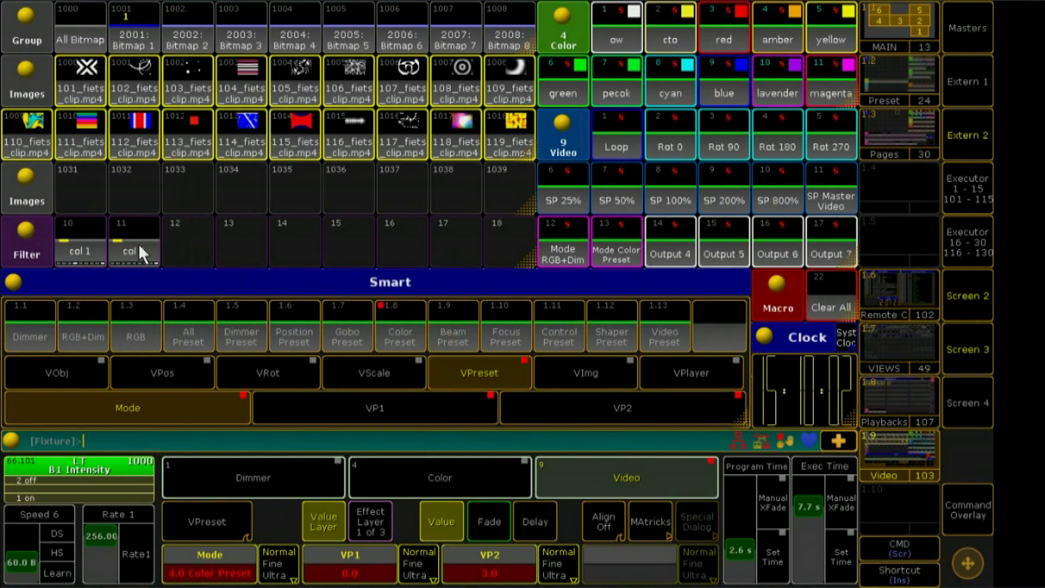
pyautogui.click(139, 243)
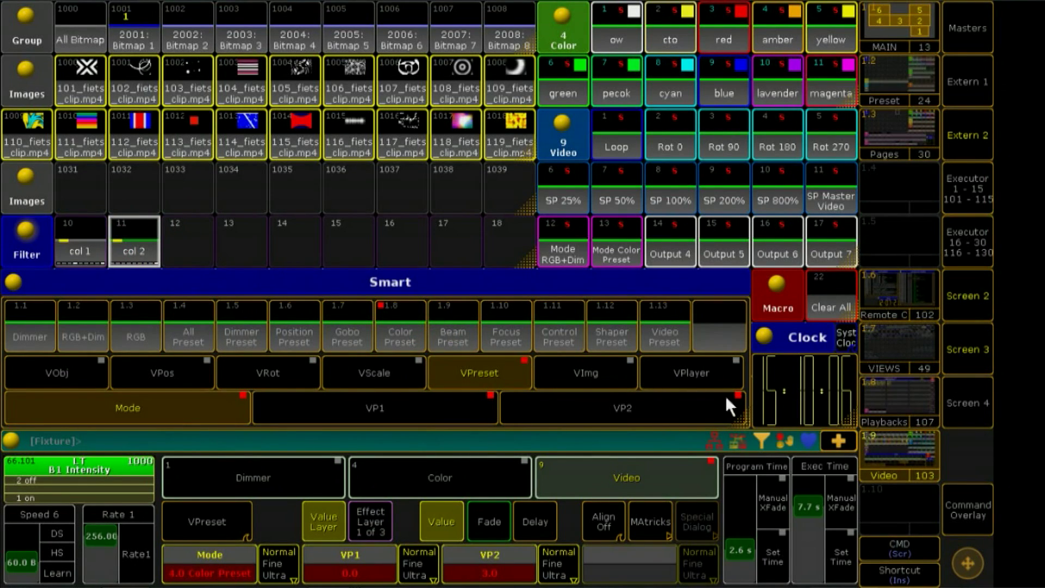
# - Store these values as a second cue on executor 66.103
pyautogui.click(892, 419)
pyautogui.click(968, 506)
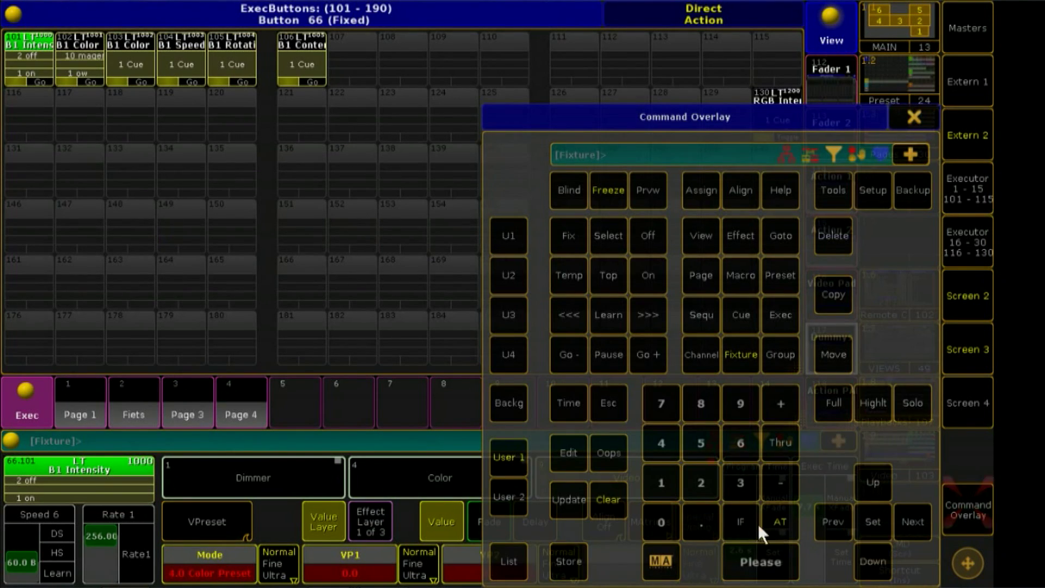
pyautogui.click(572, 561)
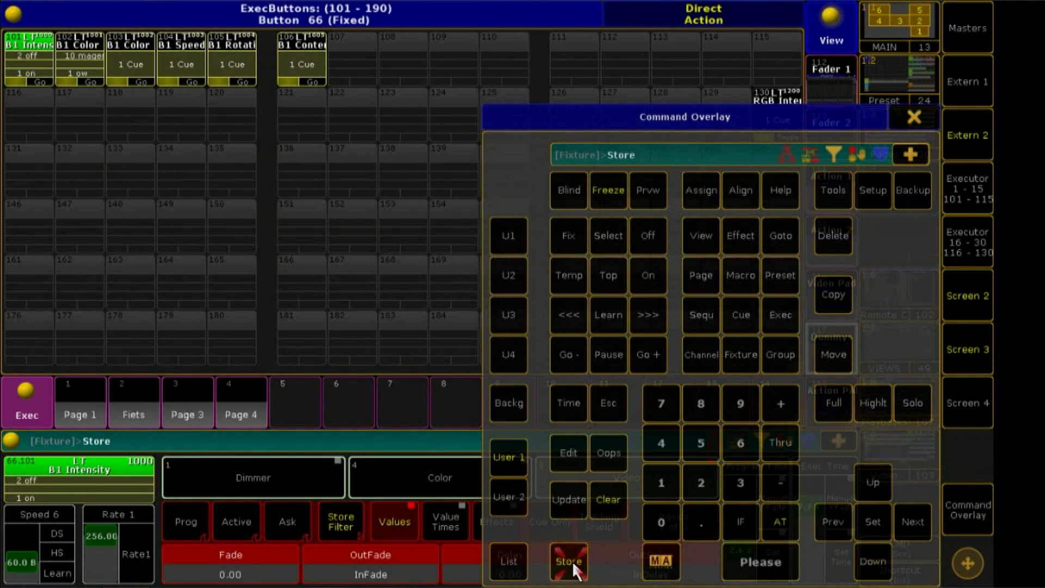
pyautogui.click(138, 66)
pyautogui.click(631, 320)
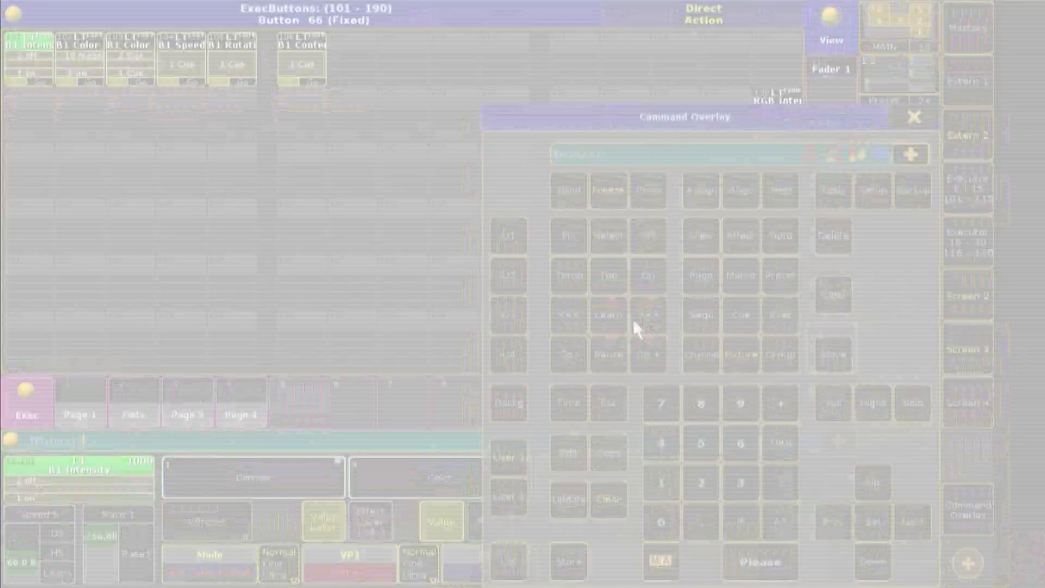
pyautogui.click(914, 116)
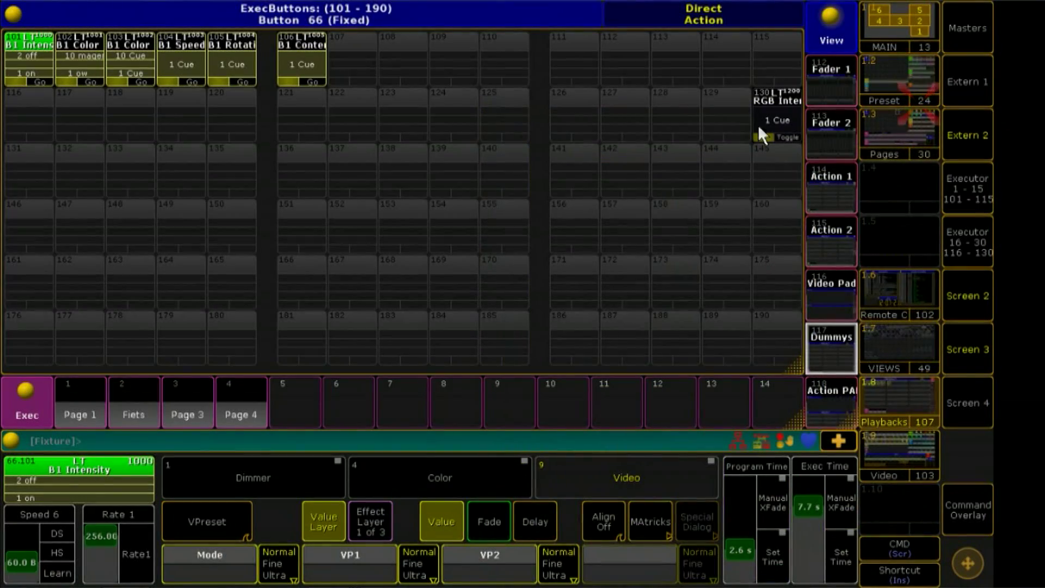
# - Name cue 10 of executor 66.103 'magenta'
pyautogui.click(119, 57)
pyautogui.click(67, 223)
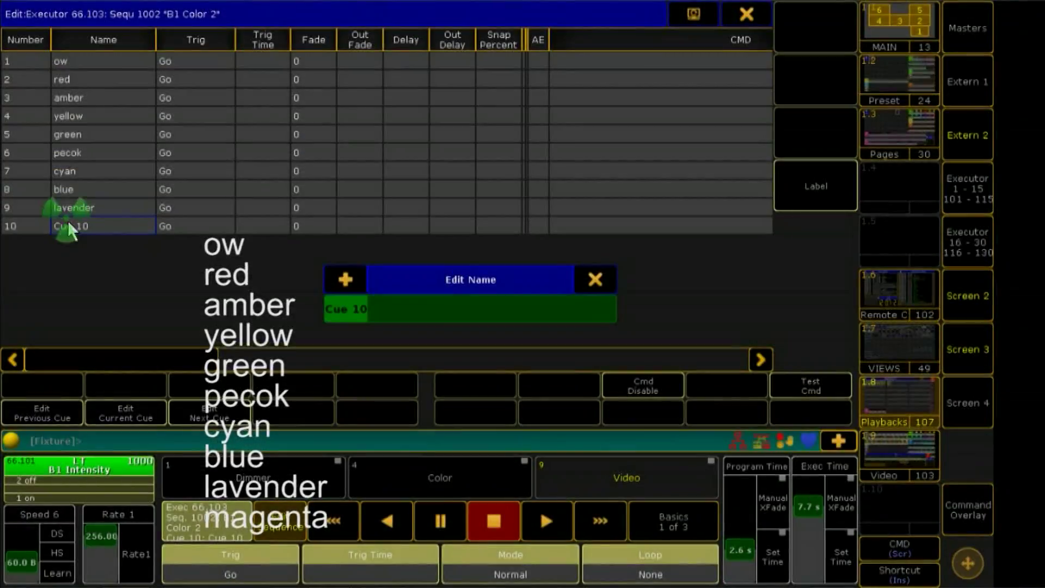
pyautogui.write('magenta')
pyautogui.press('Return')
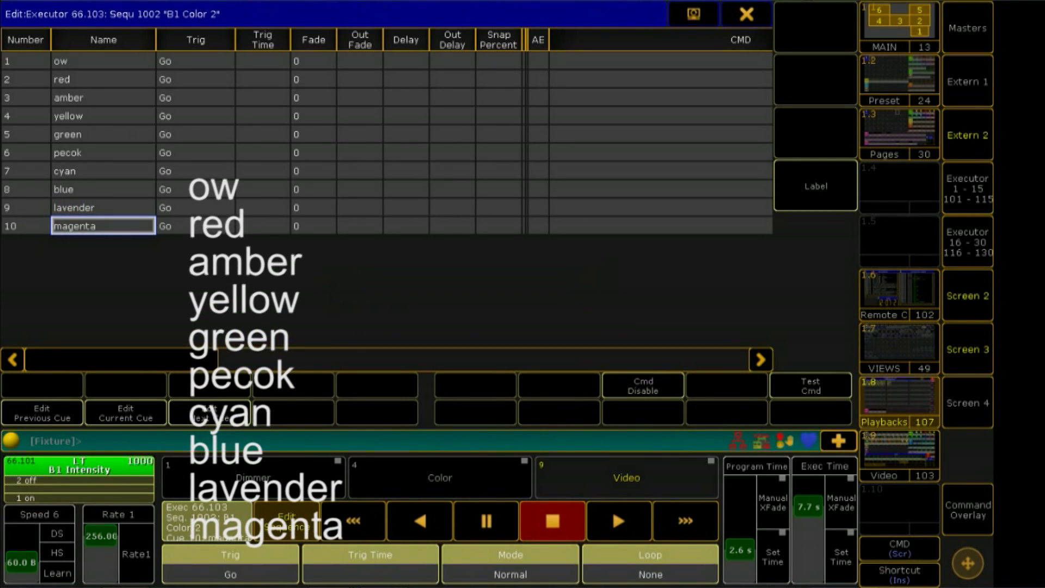
pyautogui.click(744, 12)
# - Select Bitmap 1, set video playback speed to 1:4, and merge it into executor 66.104 B1 Speed
pyautogui.click(891, 442)
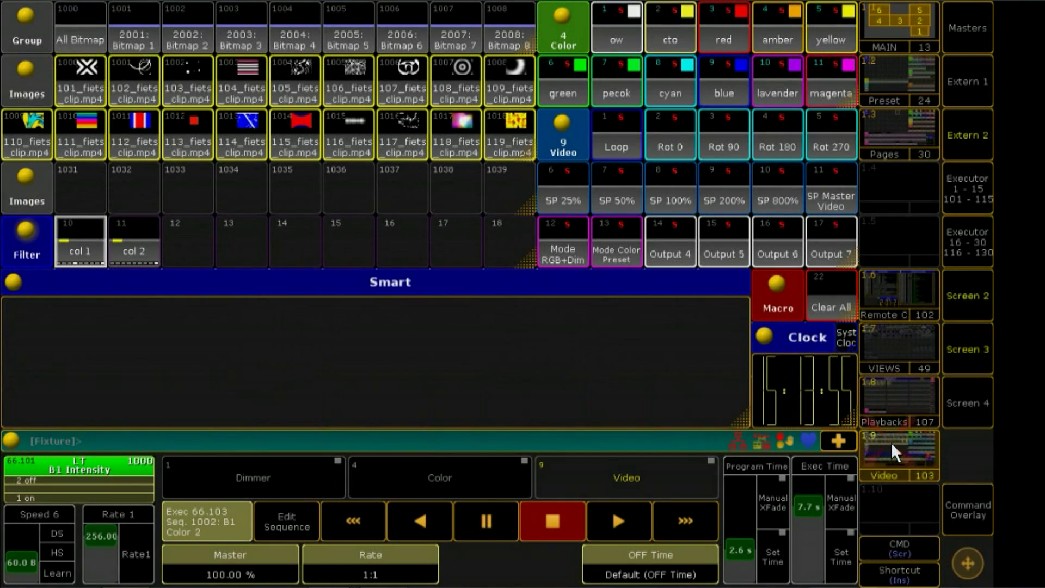
pyautogui.click(136, 31)
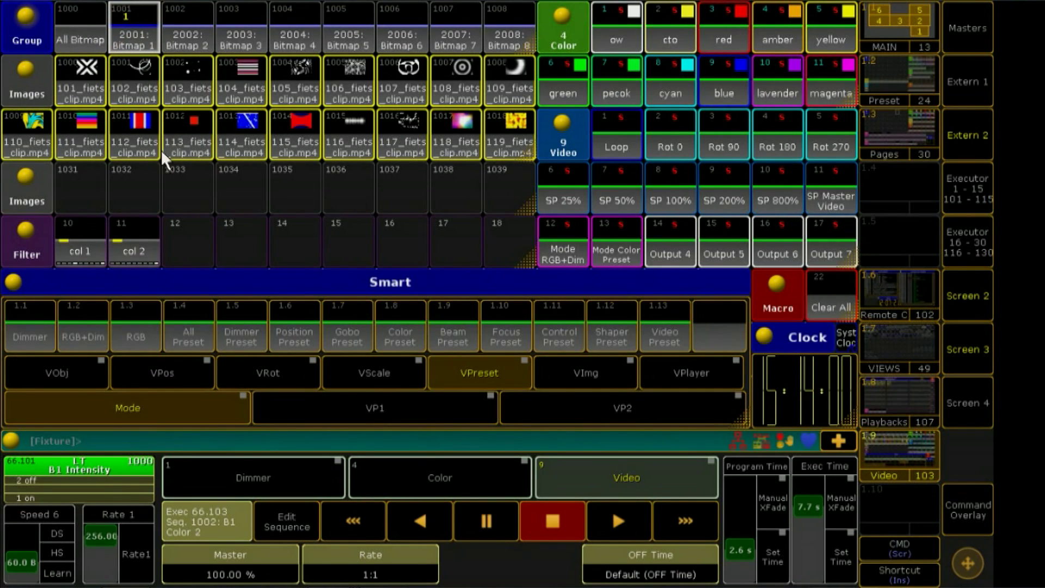
pyautogui.click(668, 377)
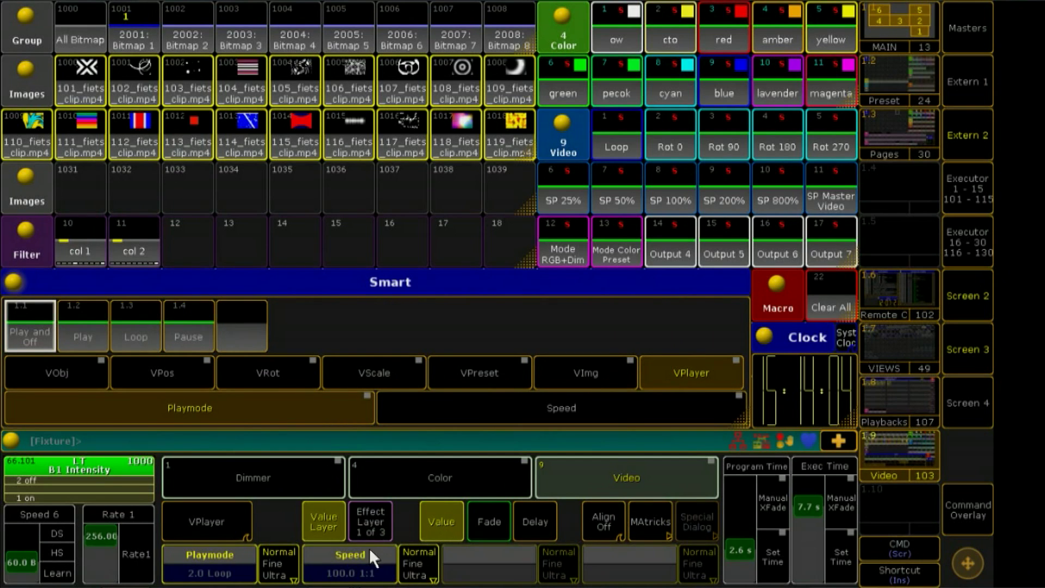
pyautogui.click(357, 566)
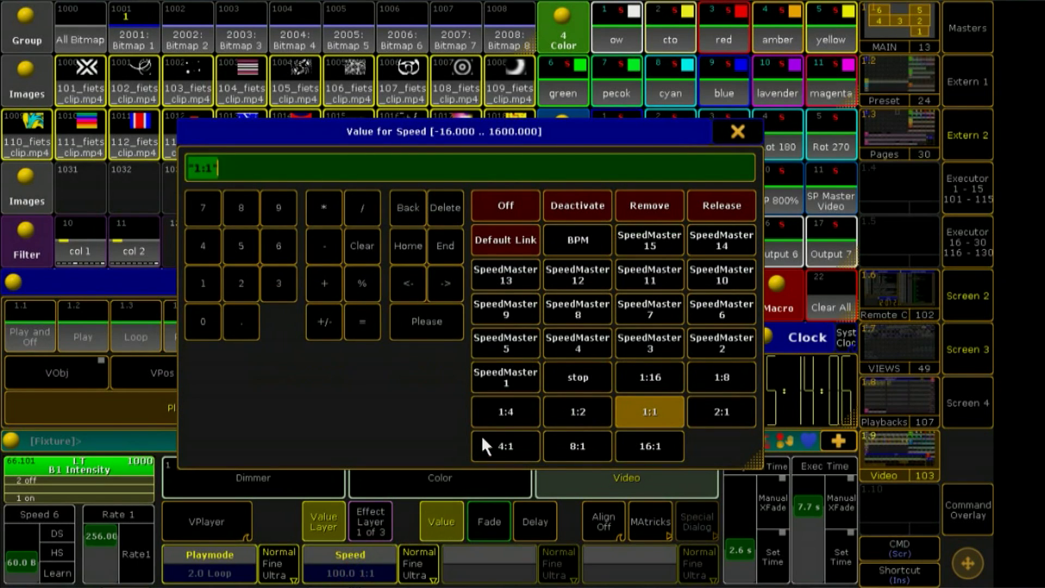
pyautogui.click(517, 416)
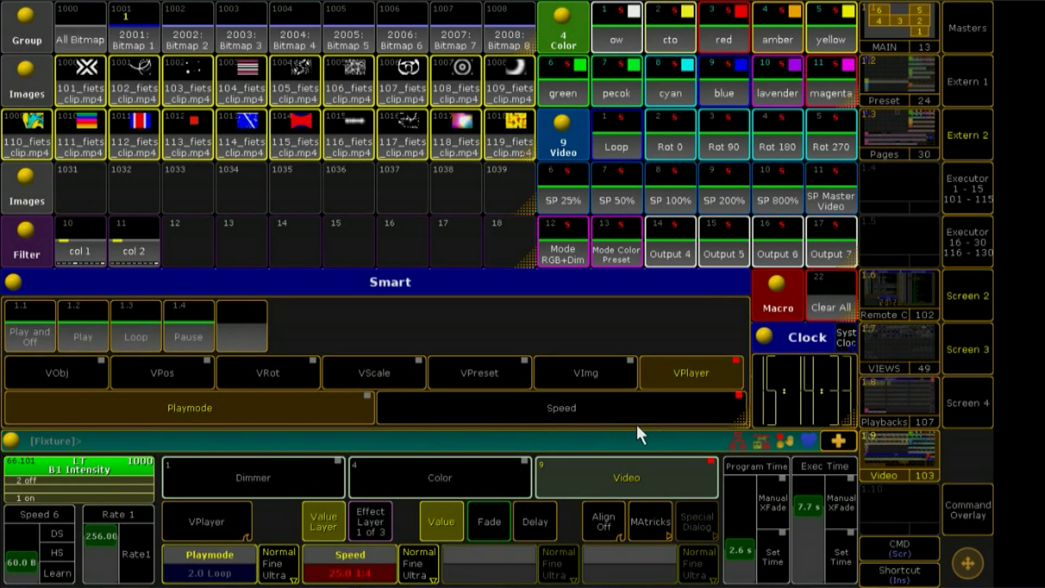
pyautogui.click(903, 403)
pyautogui.click(977, 511)
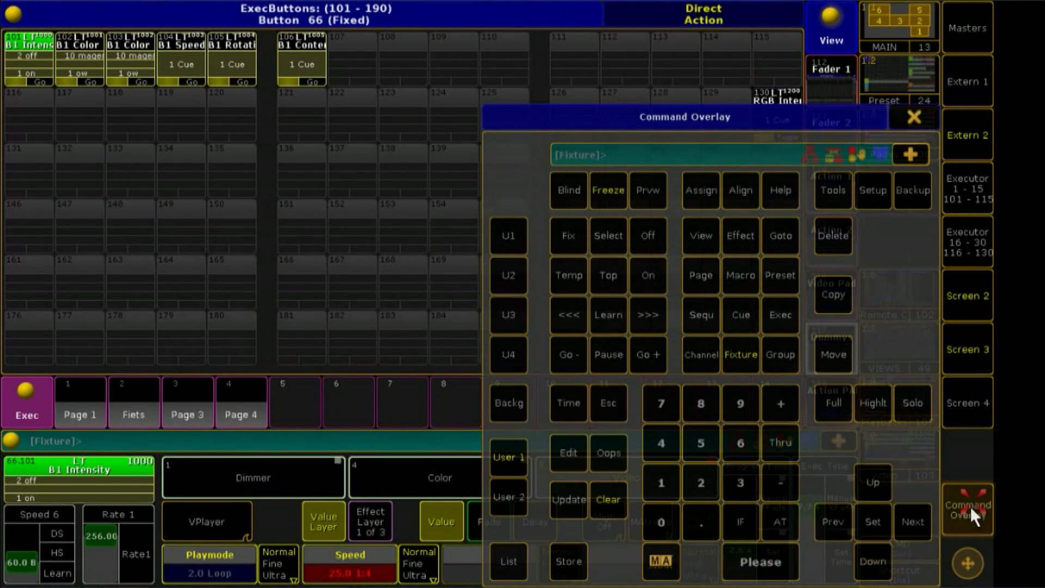
pyautogui.click(570, 562)
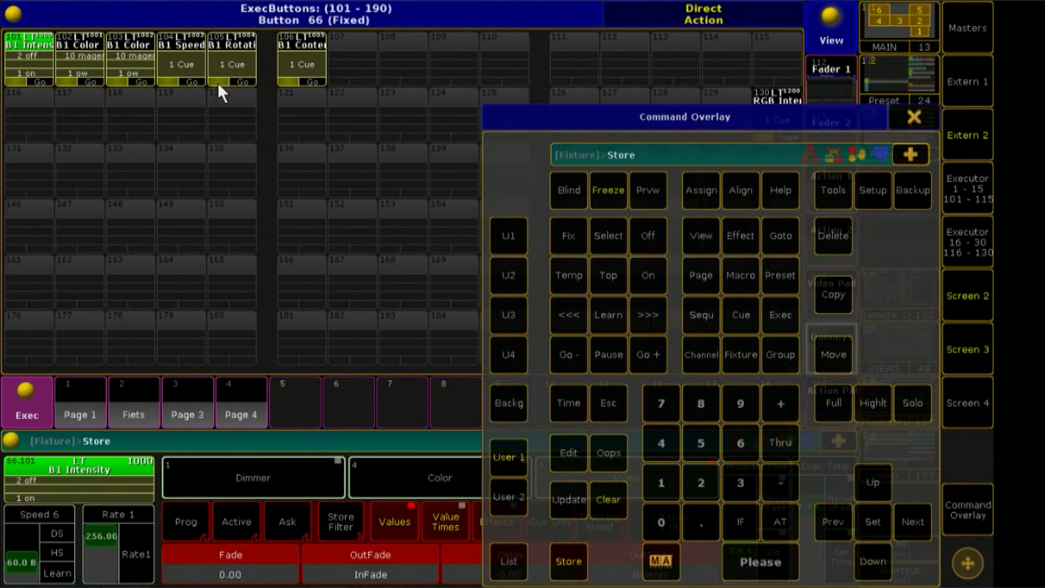
pyautogui.click(184, 63)
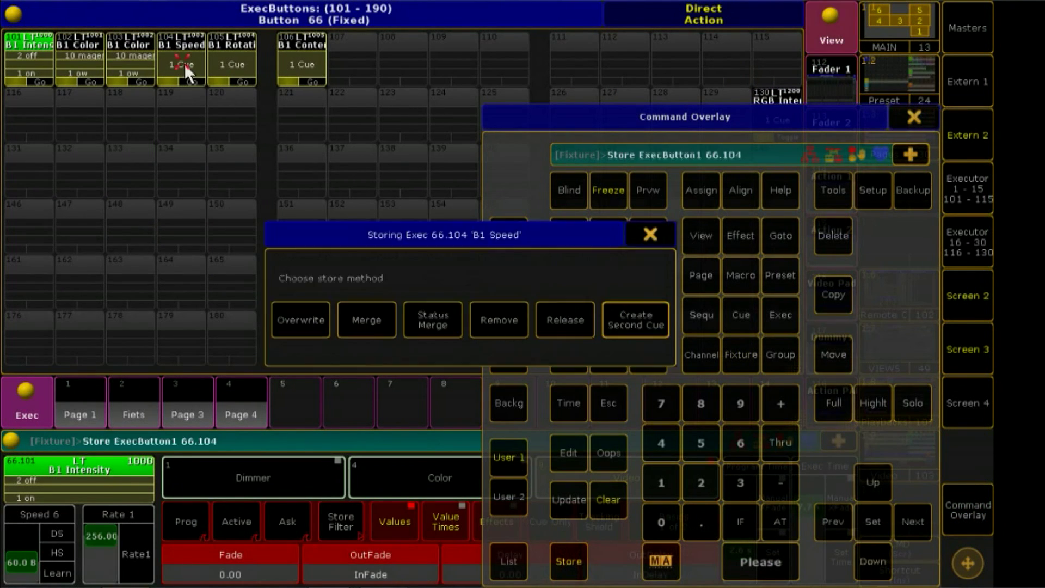
pyautogui.click(357, 316)
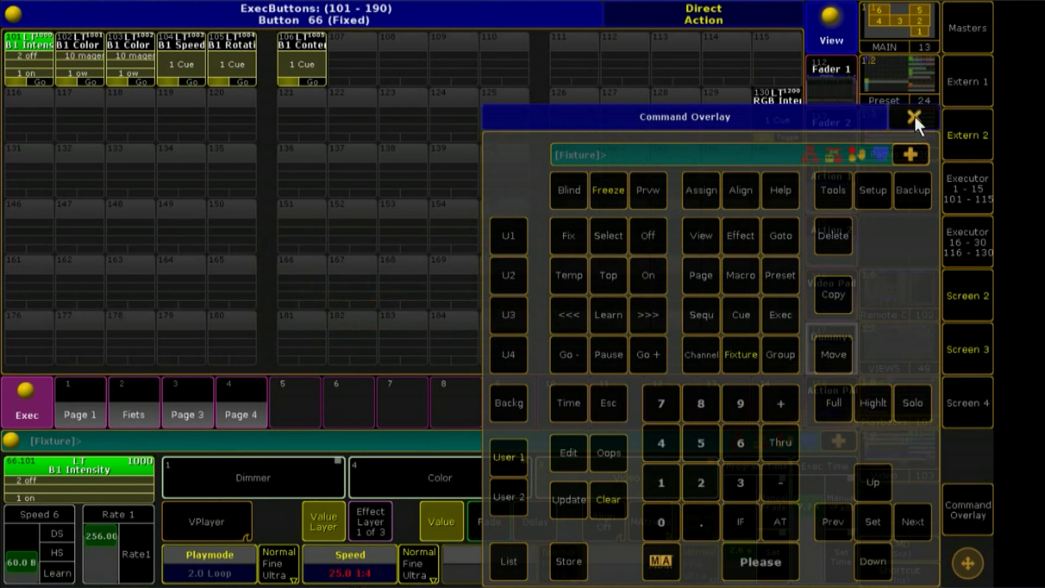
pyautogui.click(914, 117)
# - Set playback speed to 1:2 and store it on executor 66.104
pyautogui.click(897, 444)
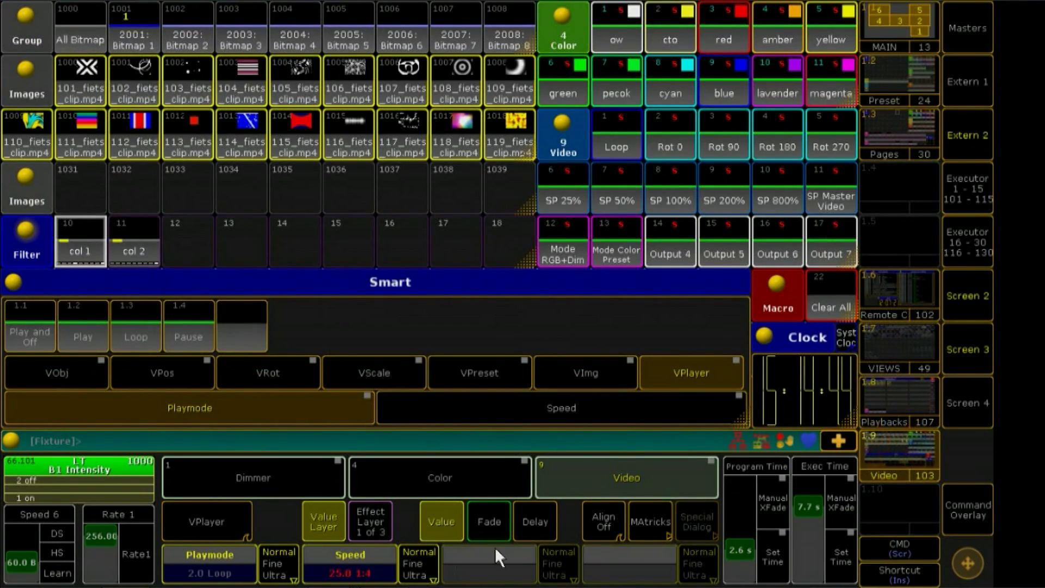
pyautogui.click(359, 569)
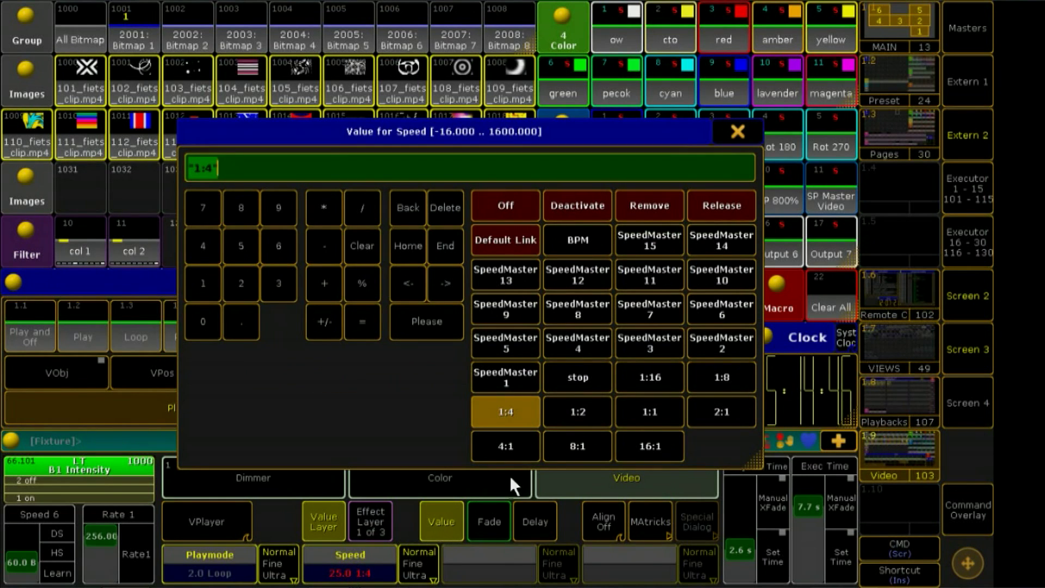
pyautogui.click(591, 413)
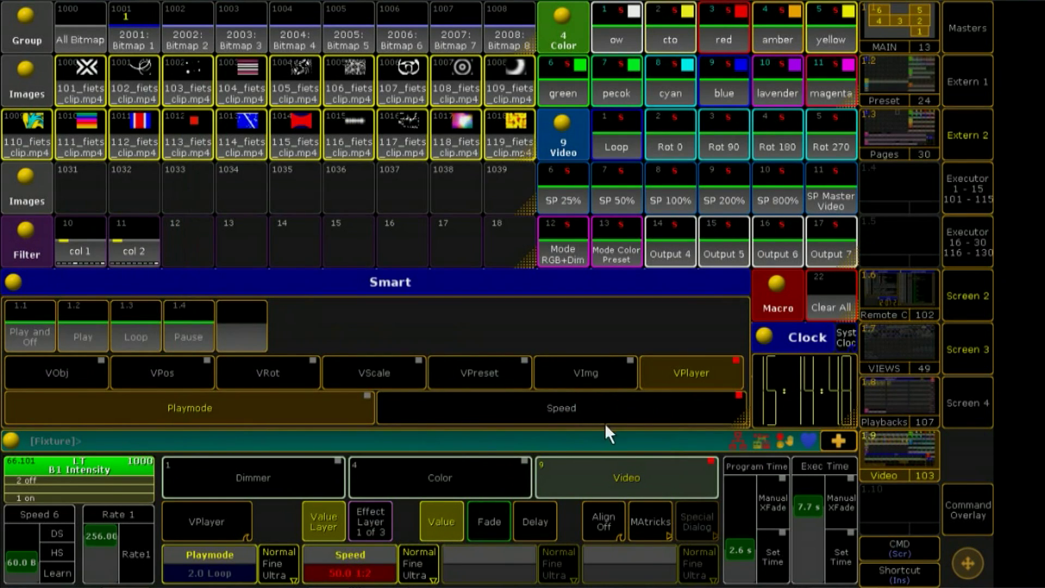
pyautogui.click(917, 392)
pyautogui.click(968, 510)
pyautogui.click(569, 560)
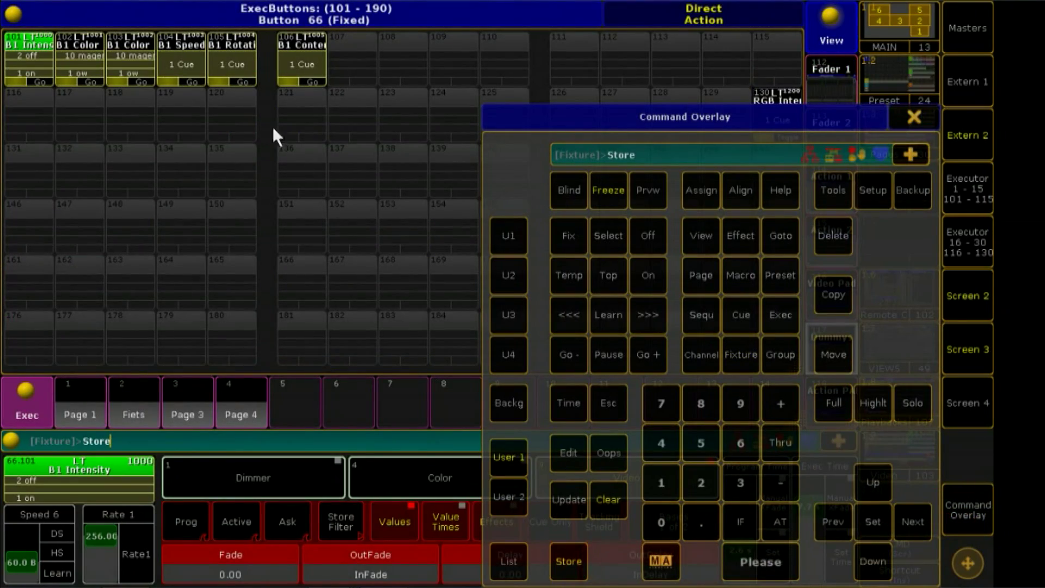
pyautogui.click(188, 61)
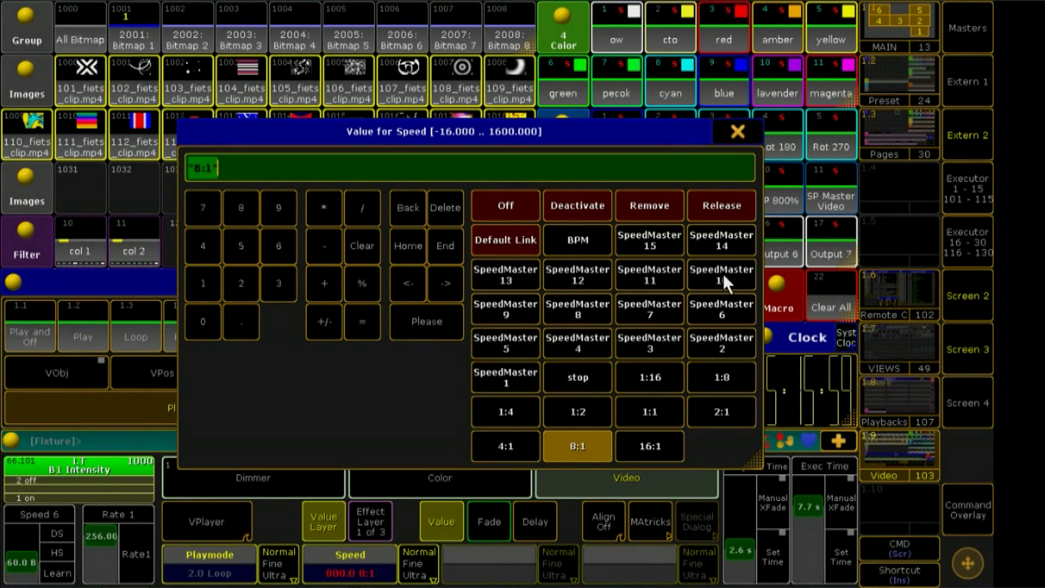
# - Store playback speed Speed Master 10 on B1 Speed and begin editing its cue names
pyautogui.click(723, 275)
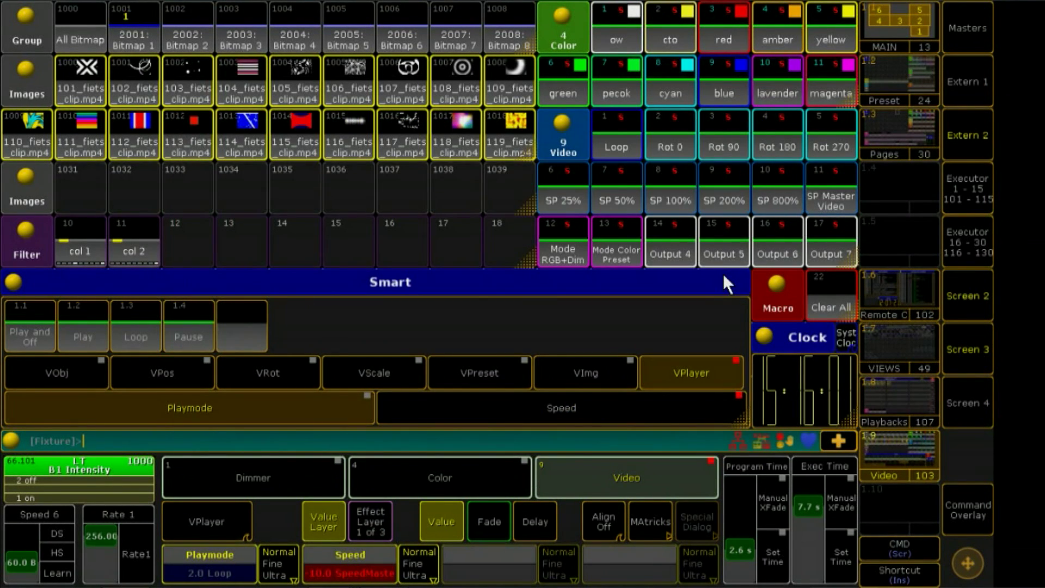
pyautogui.click(892, 394)
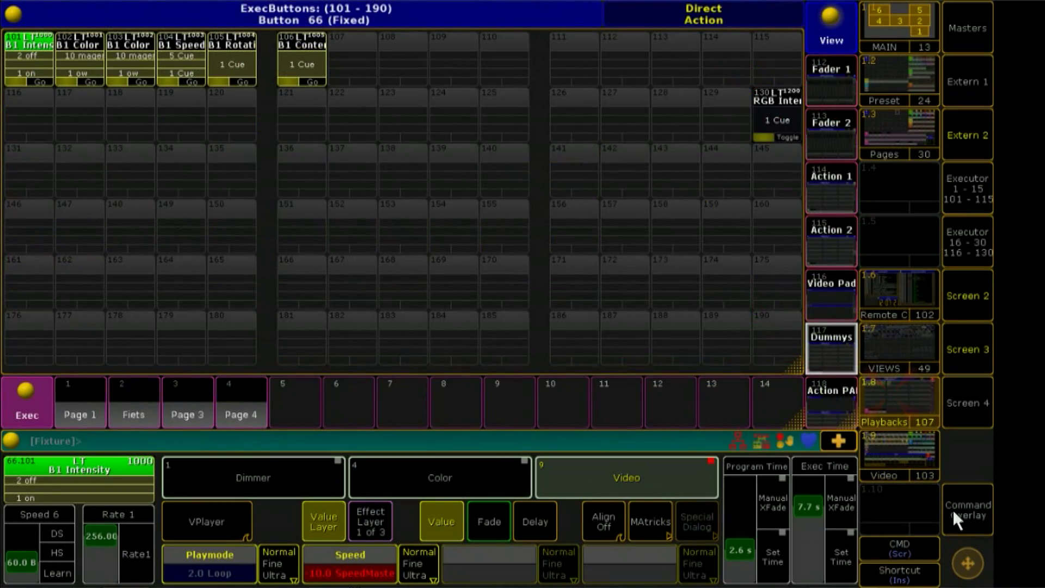
pyautogui.click(961, 507)
pyautogui.click(570, 563)
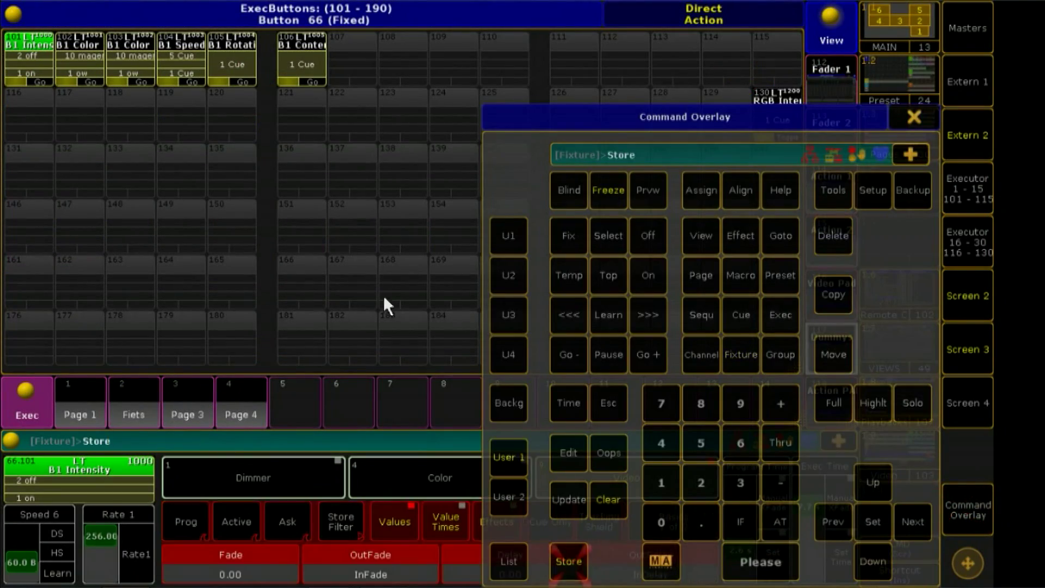
pyautogui.click(173, 62)
pyautogui.click(130, 60)
# - Name the remaining B1 Speed cue 'Speed Master 10' and close its cue list
pyautogui.click(129, 60)
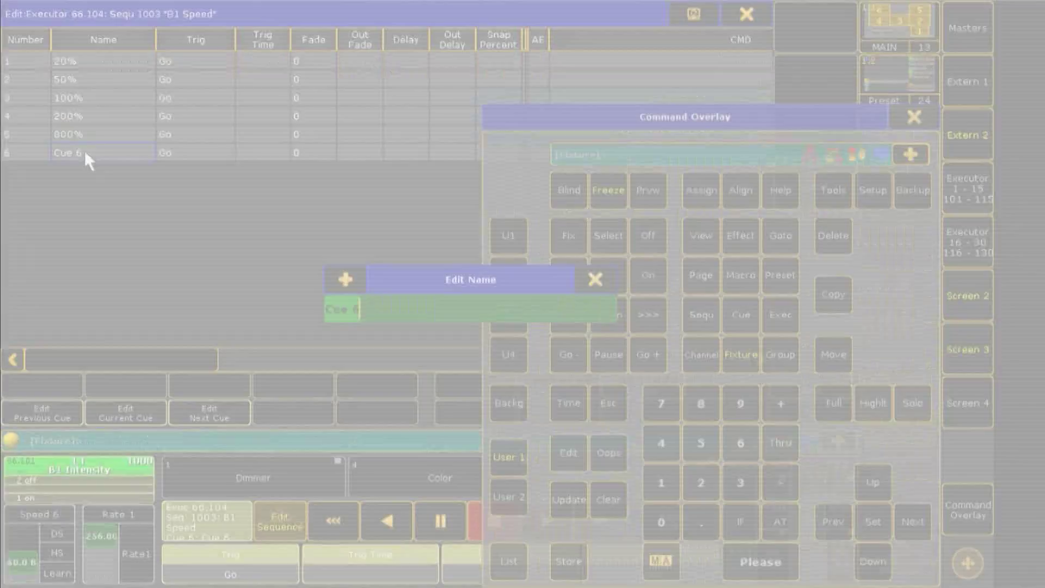
pyautogui.write('Spe')
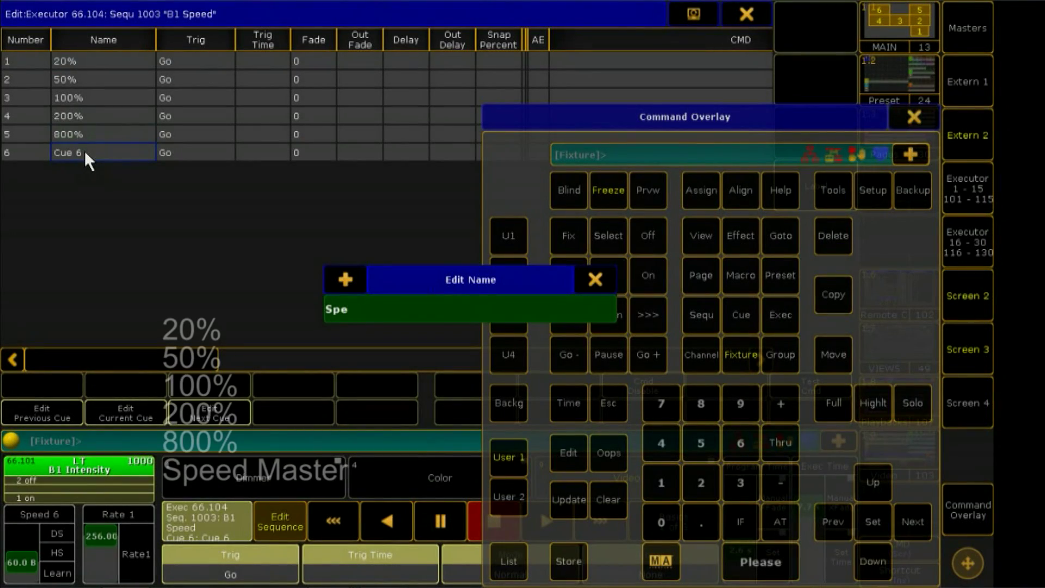
pyautogui.write('ed')
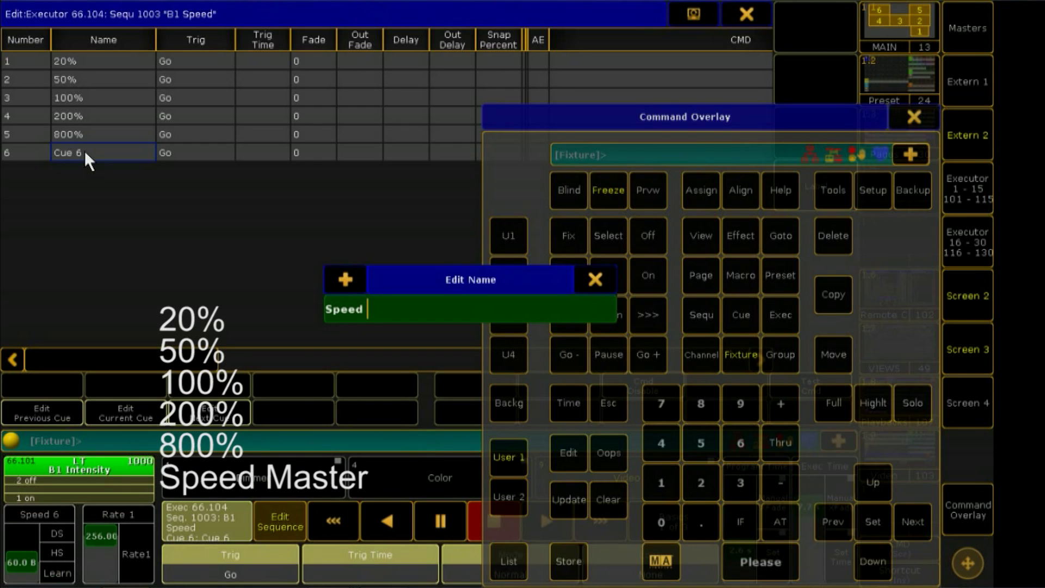
pyautogui.write(' Master 10')
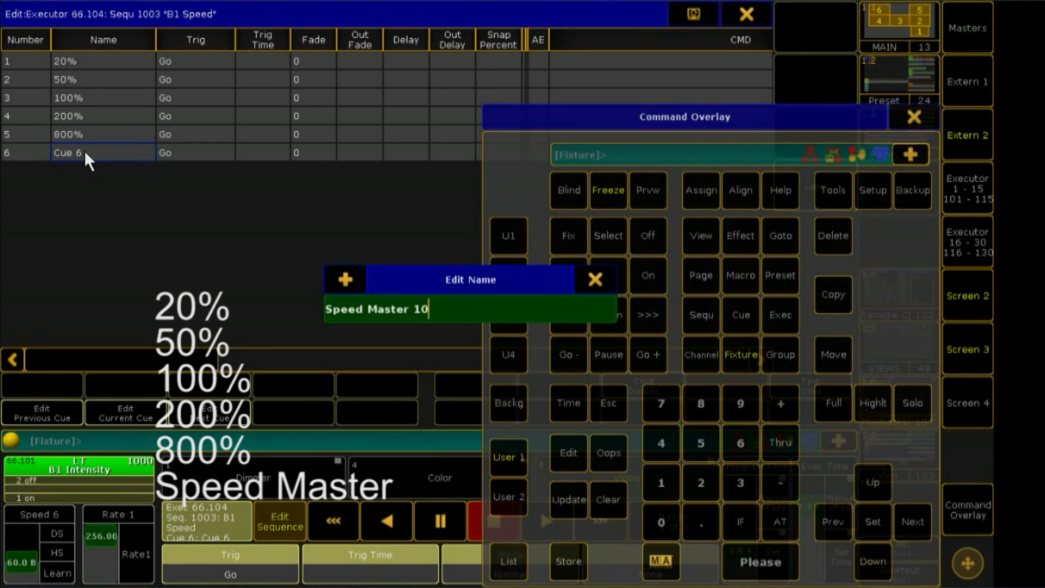
pyautogui.press('Return')
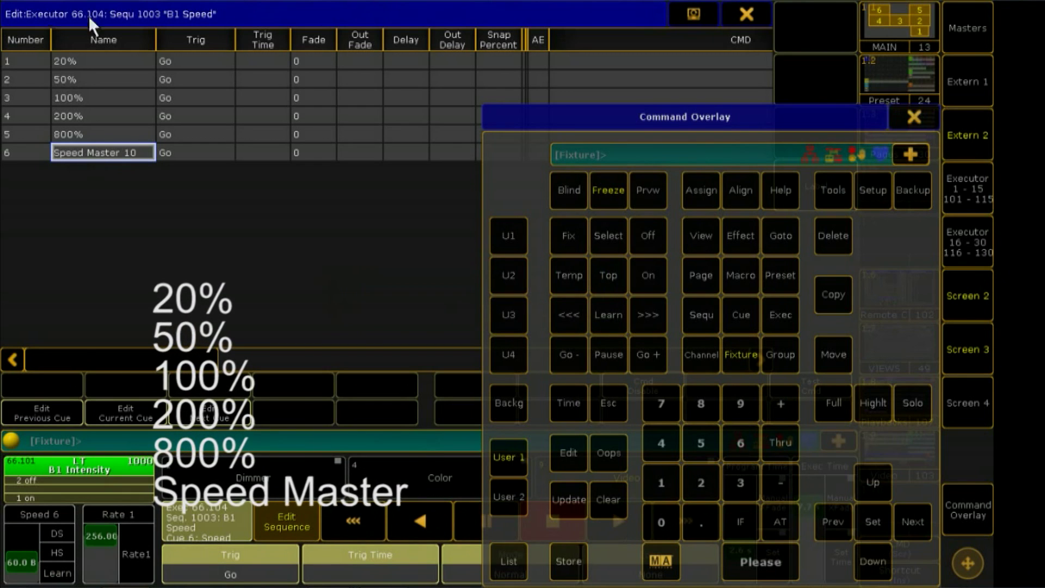
pyautogui.click(910, 113)
pyautogui.click(746, 15)
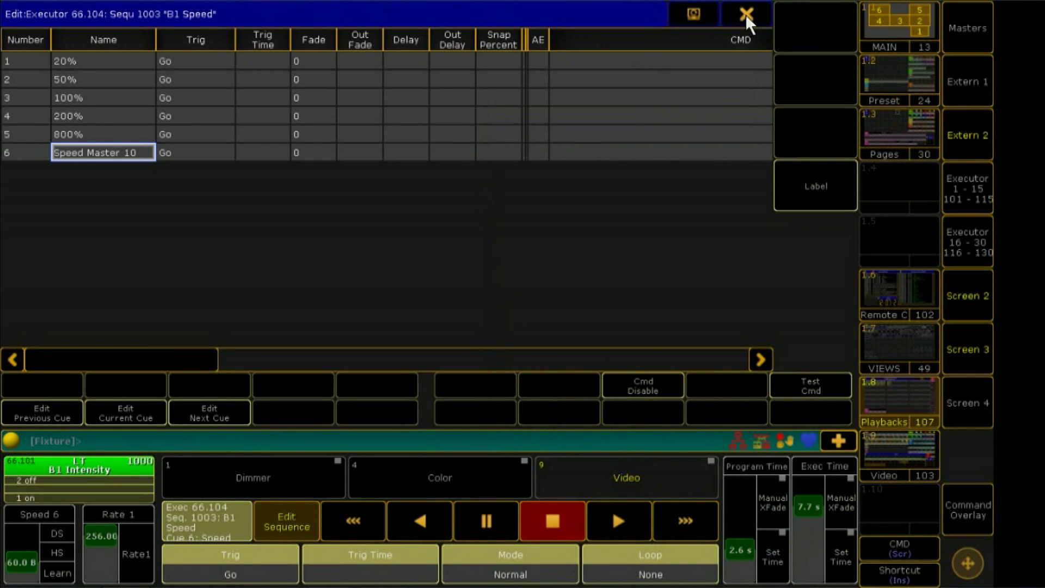
pyautogui.click(893, 452)
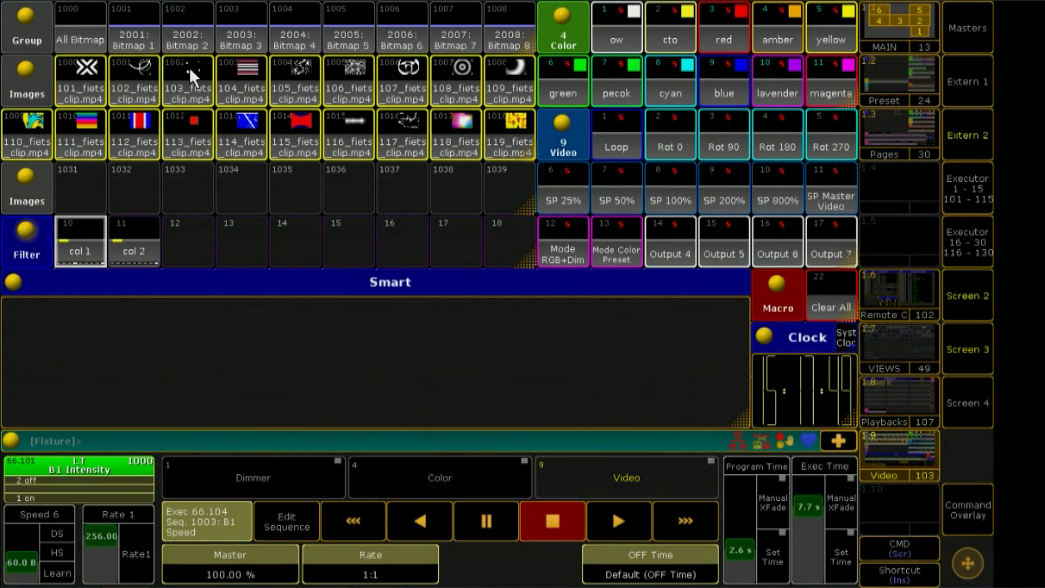
pyautogui.click(136, 35)
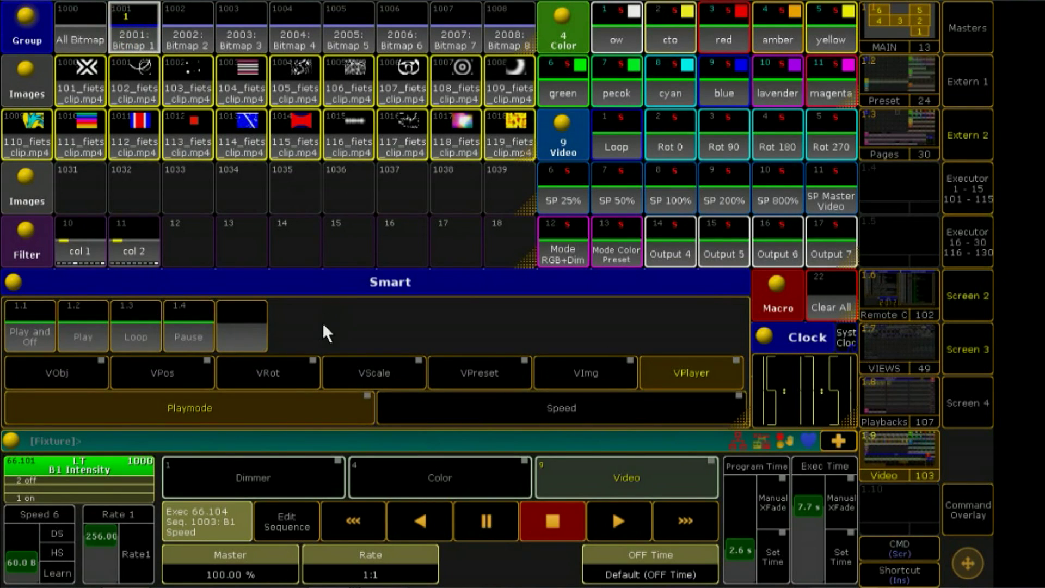
pyautogui.click(282, 375)
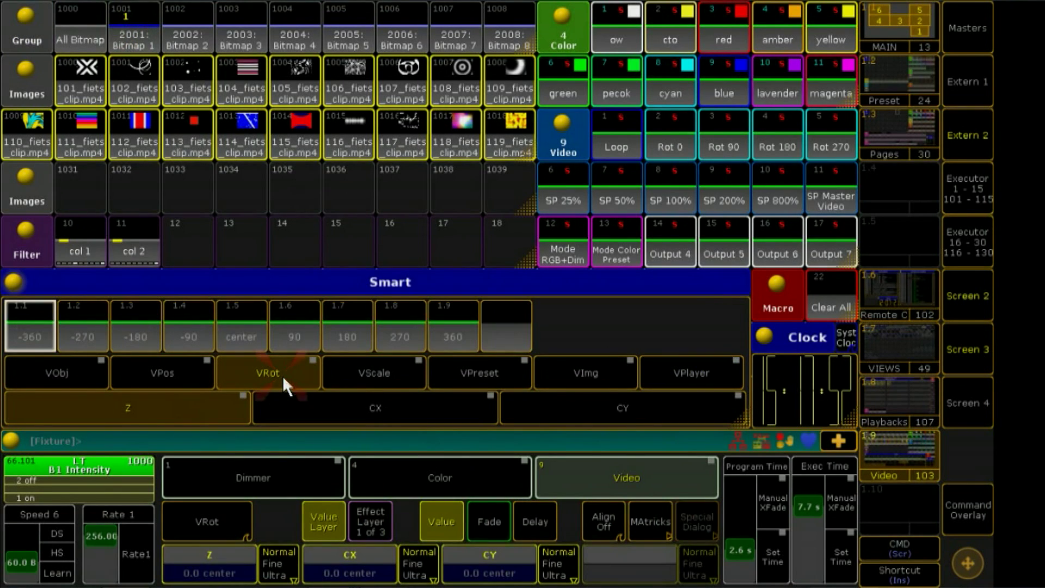
pyautogui.click(231, 574)
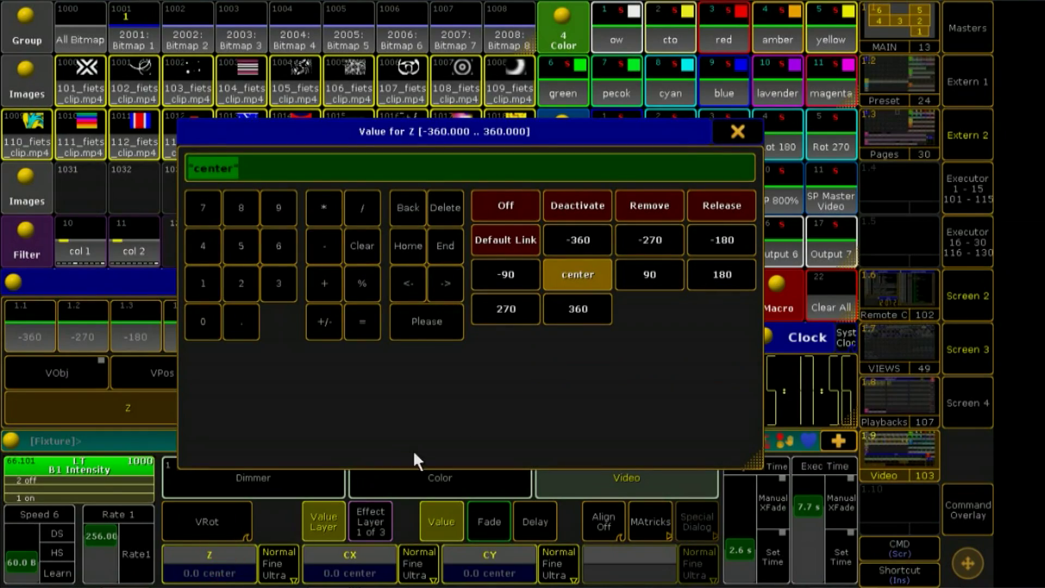
pyautogui.click(576, 276)
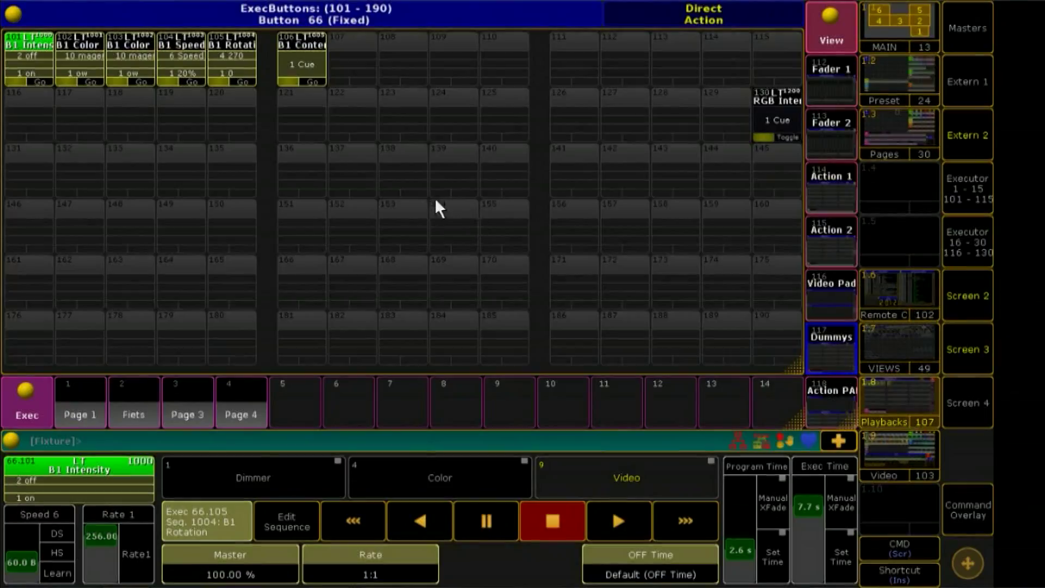
pyautogui.click(246, 66)
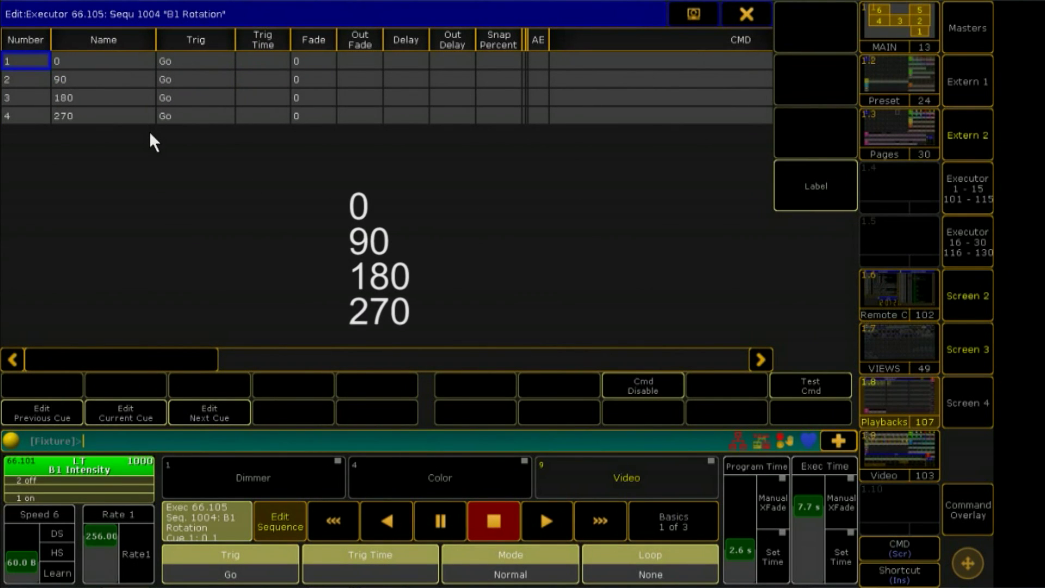
pyautogui.click(746, 14)
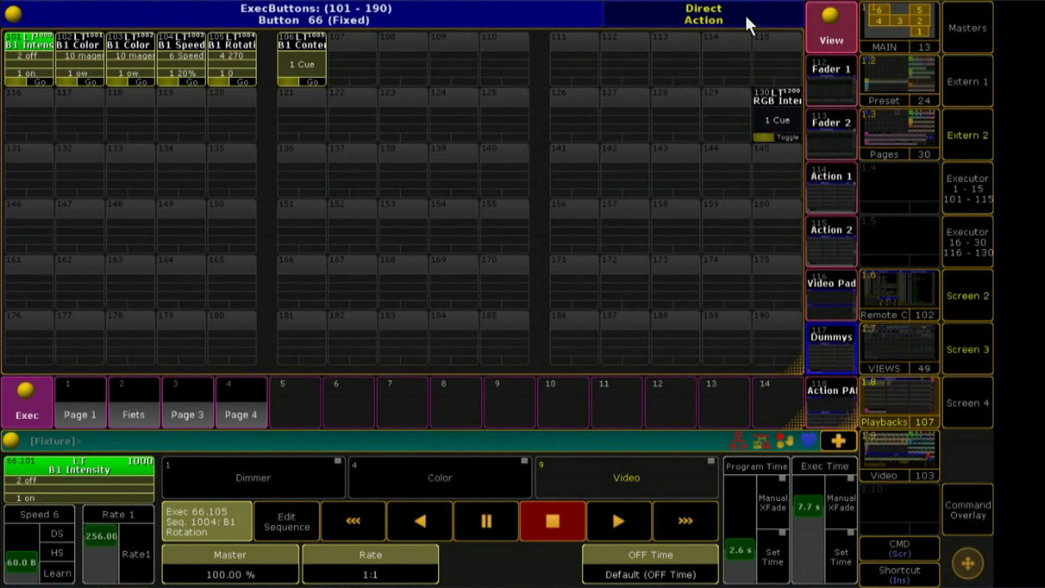
# - Select group Bitmap 1 with image 101 and merge it into executor 66.106 B1 Content
pyautogui.click(905, 443)
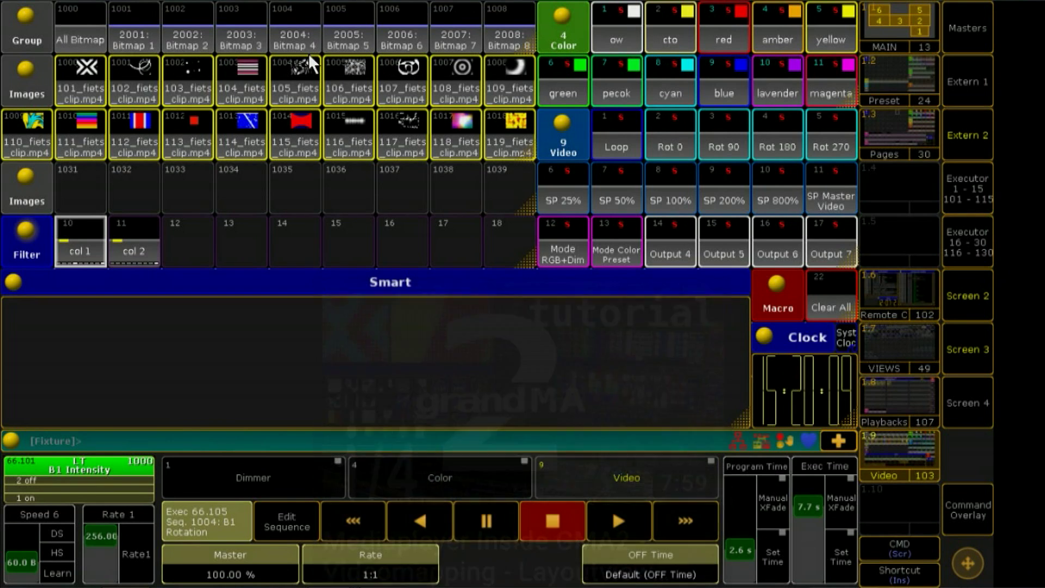
pyautogui.click(145, 24)
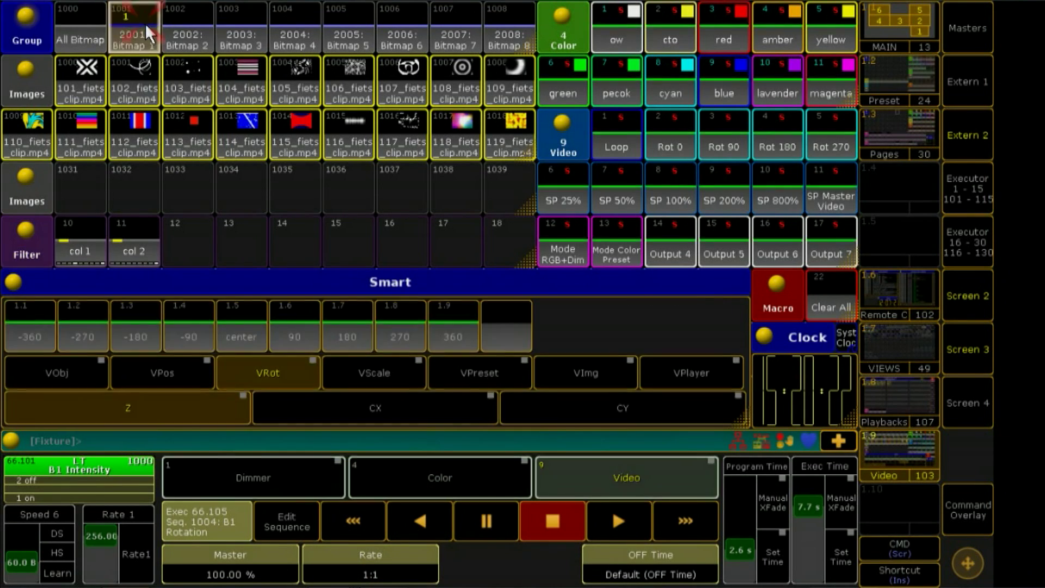
pyautogui.click(81, 85)
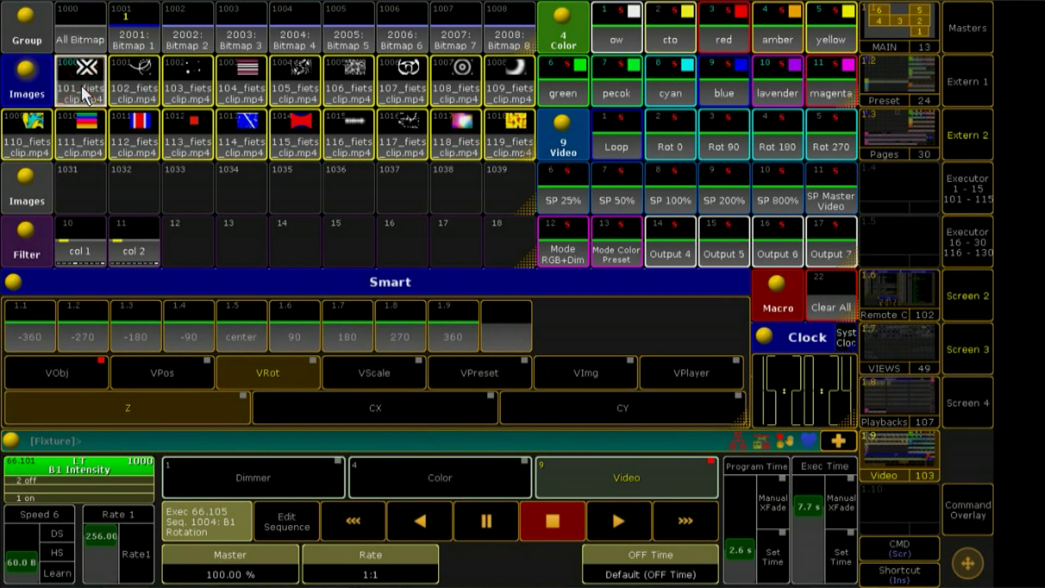
pyautogui.click(887, 382)
pyautogui.click(974, 509)
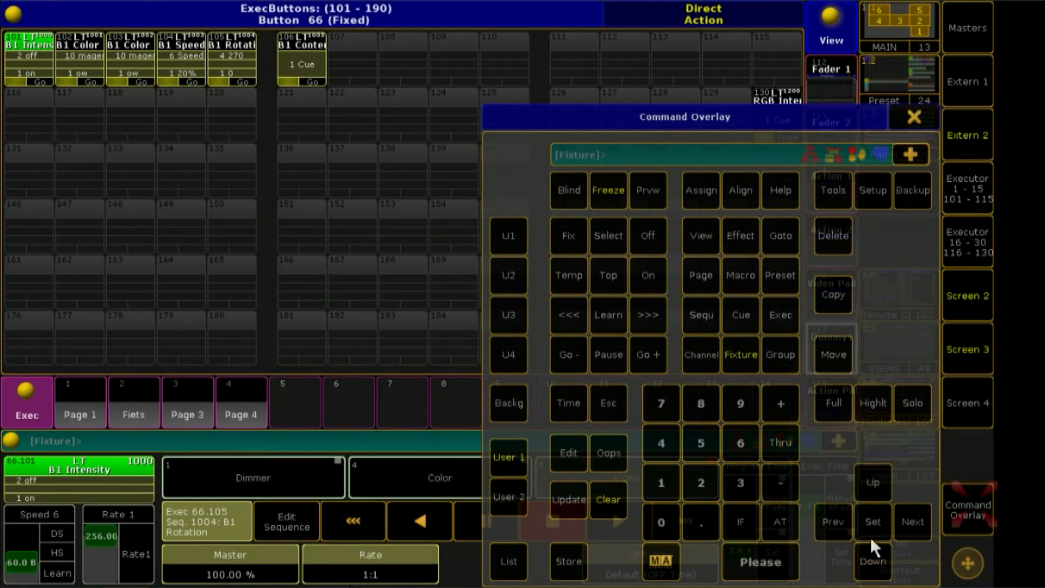
pyautogui.click(576, 546)
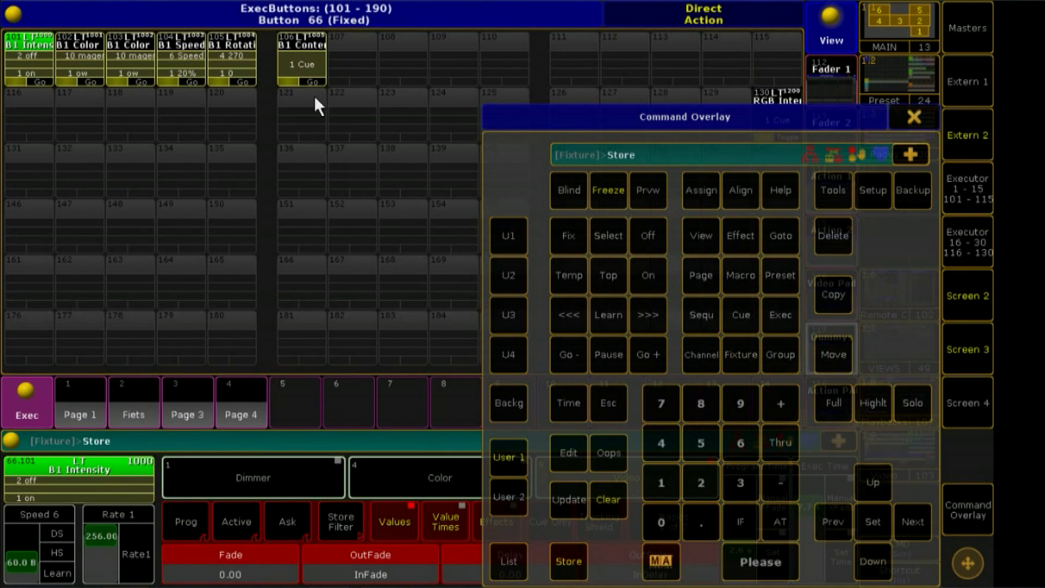
pyautogui.click(302, 64)
pyautogui.click(374, 321)
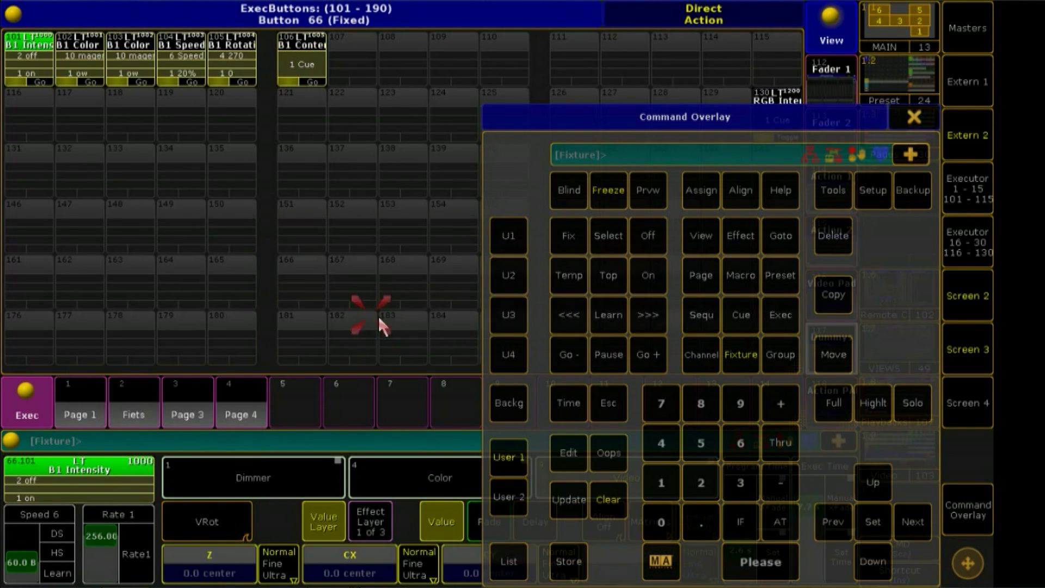
pyautogui.click(913, 117)
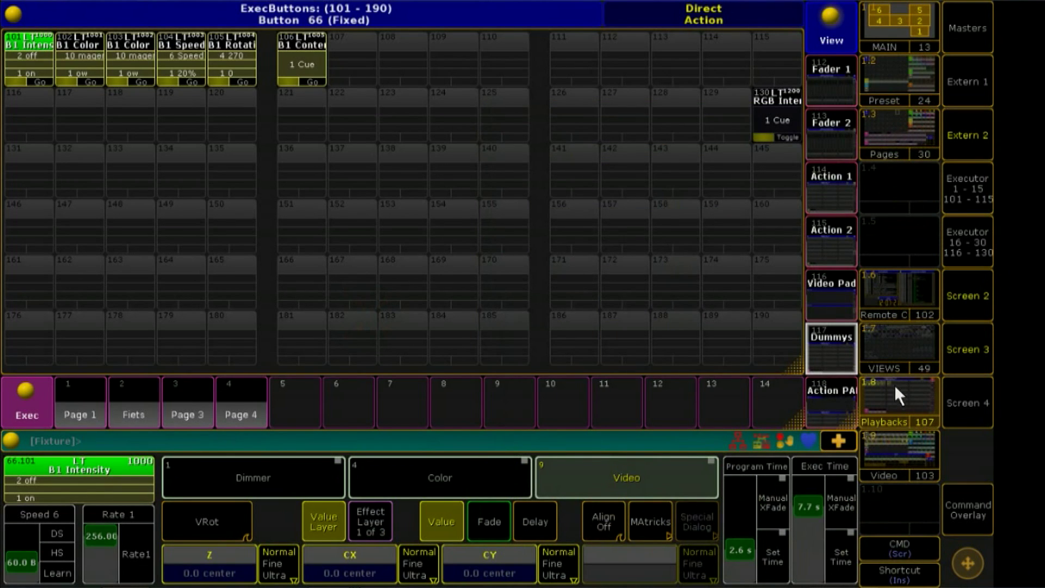
pyautogui.click(890, 442)
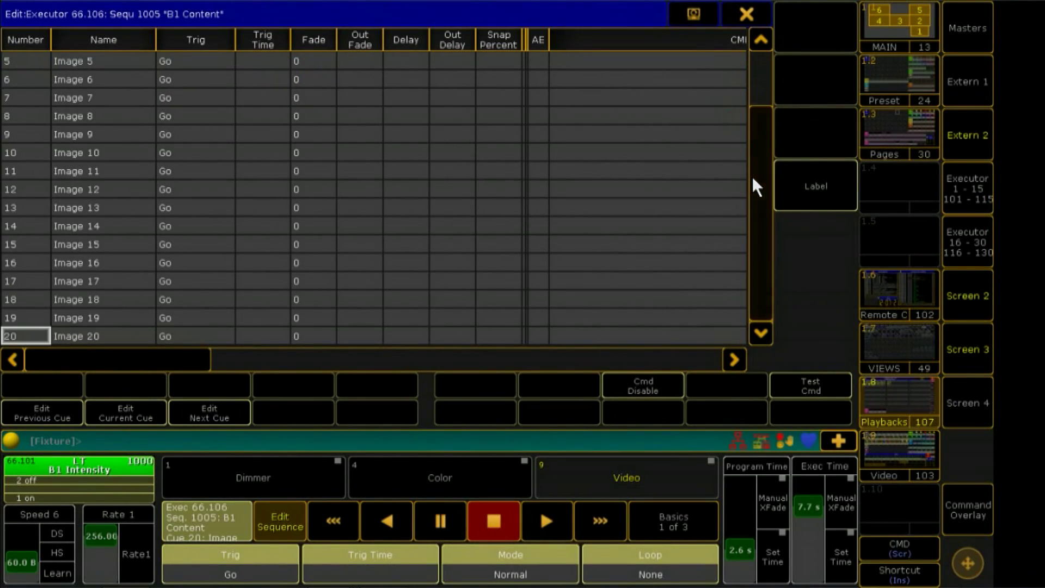
# - Close the B1 Content editor, shrink the executors to rows 101–130, and add a Layout Pool
pyautogui.click(756, 15)
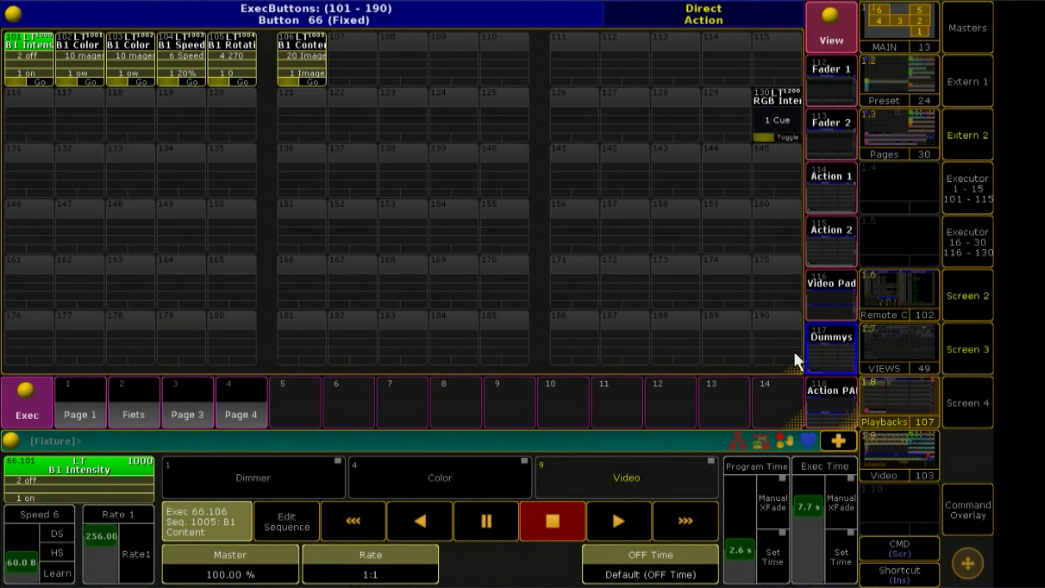
pyautogui.moveTo(788, 152); pyautogui.dragTo(791, 144)
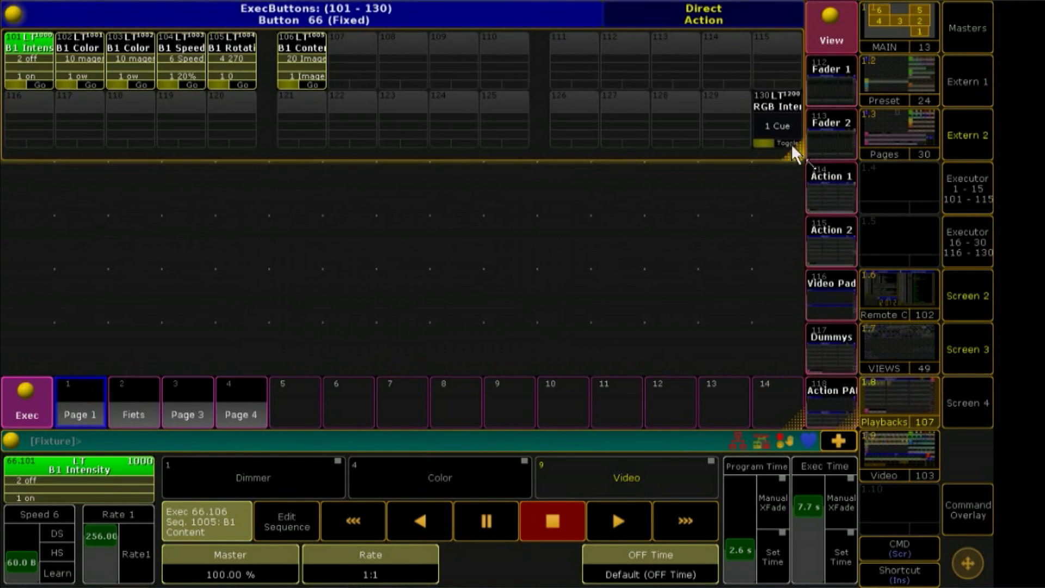
pyautogui.click(780, 179)
pyautogui.click(347, 196)
pyautogui.click(365, 294)
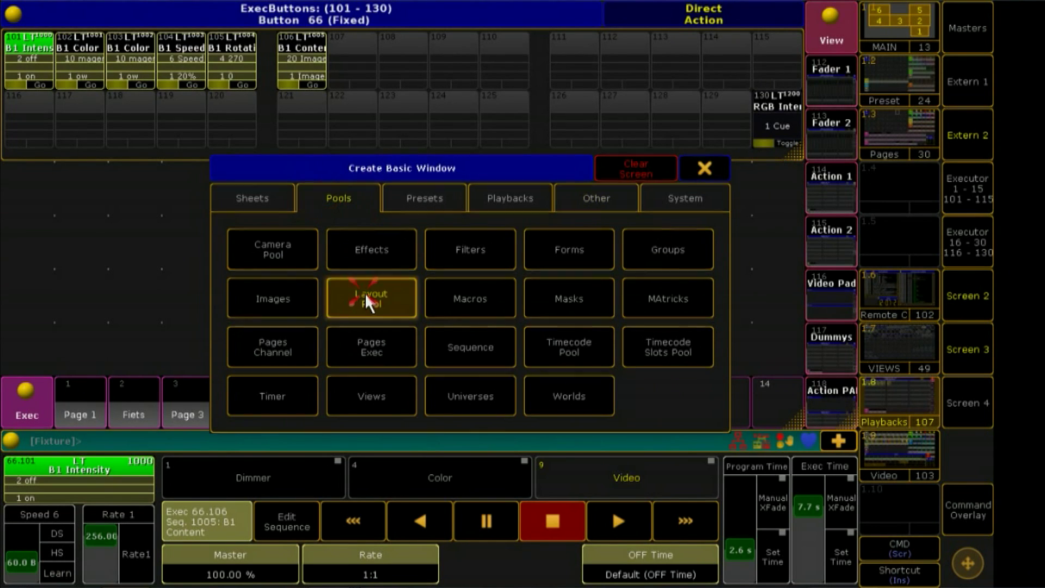
# - Add a Layout View window below the executors showing layout 5, RGB 8#2
pyautogui.click(39, 191)
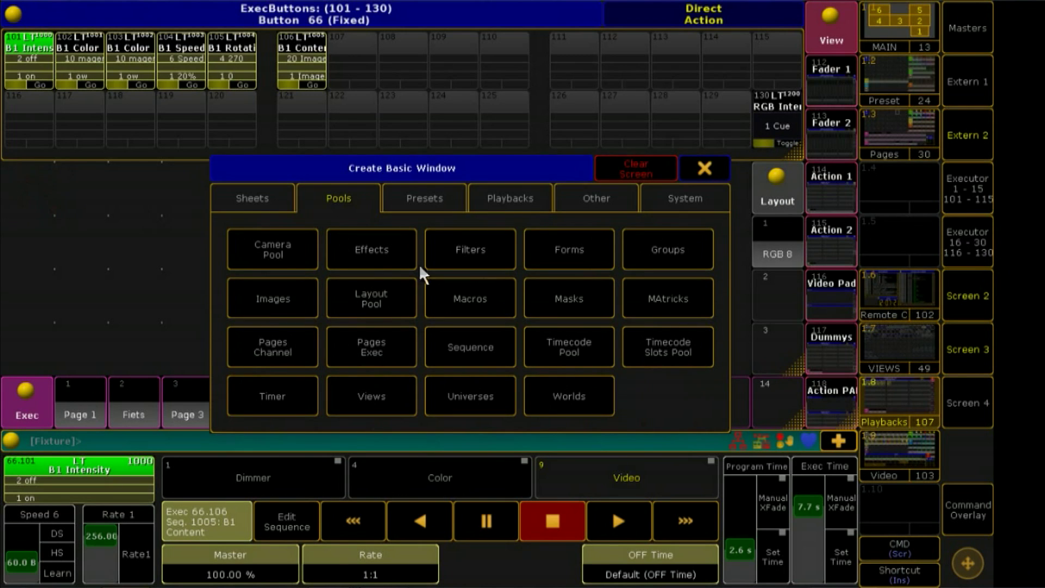
pyautogui.click(586, 200)
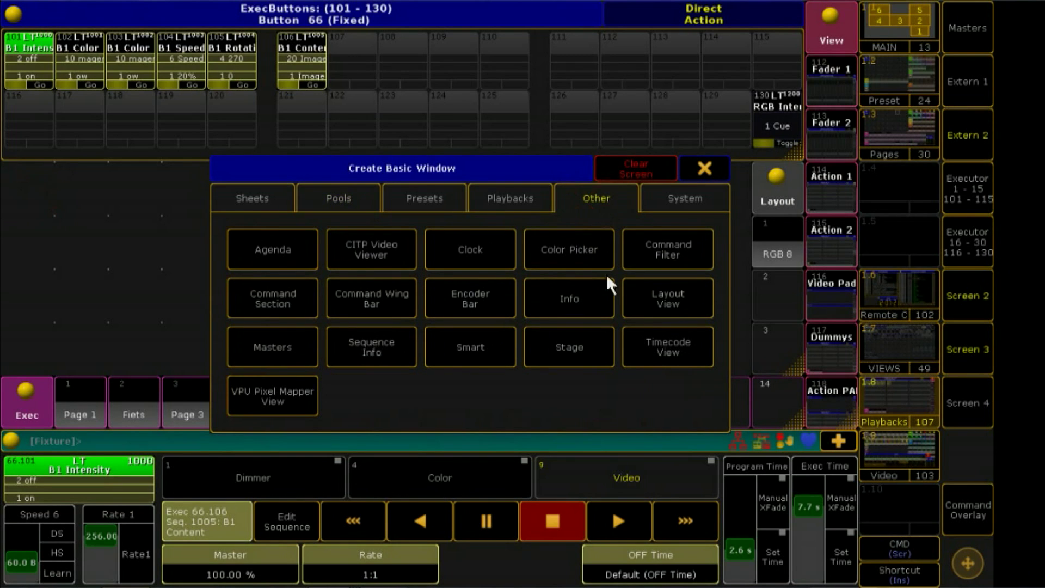
pyautogui.click(655, 302)
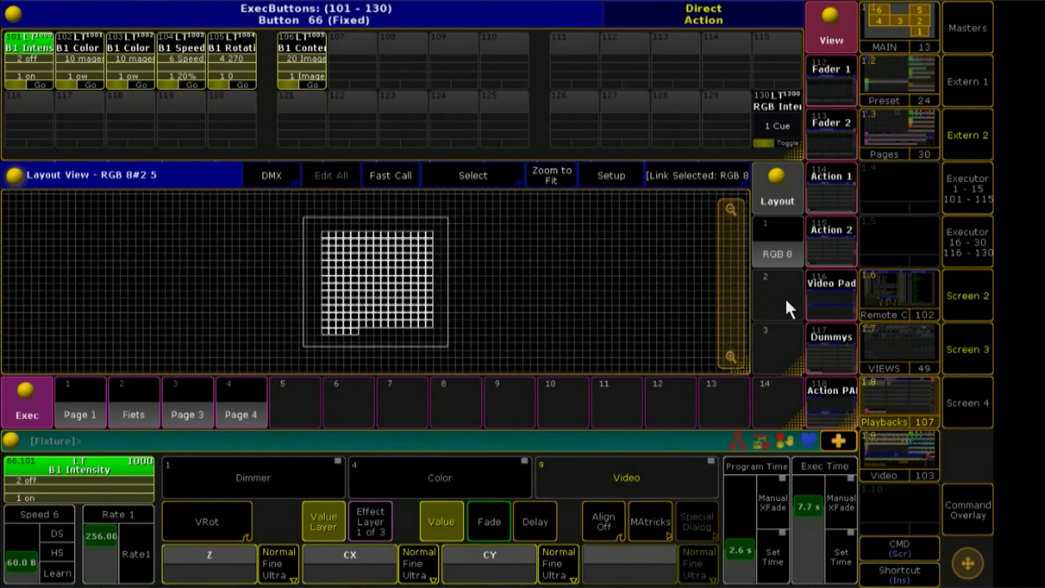
pyautogui.scroll(-1, 781, 300)
# - Switch on B1 intensity, start the first image on executor 106, and step the first colour to amber
pyautogui.scroll(-2, 778, 298)
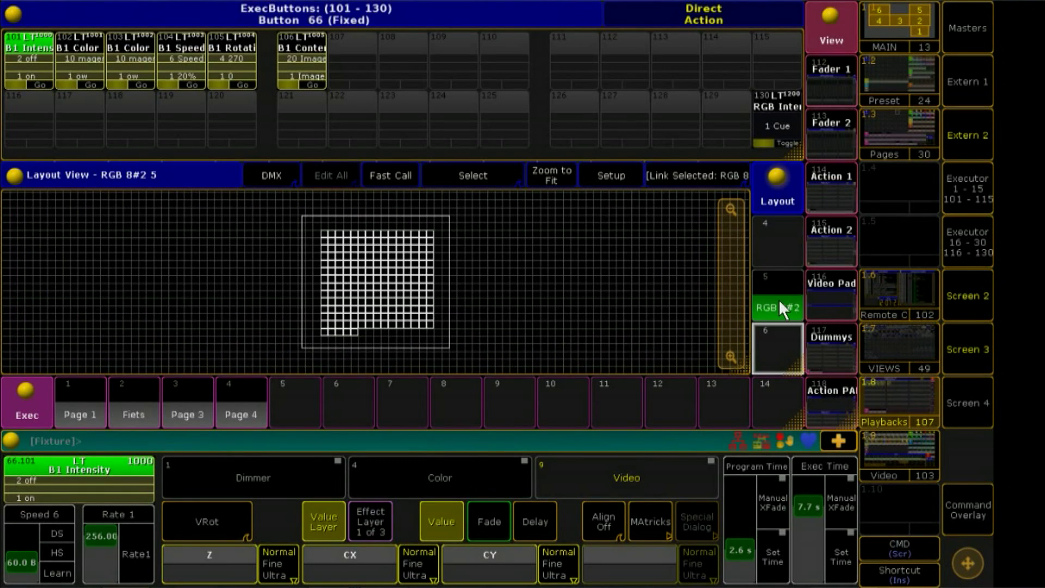
pyautogui.click(21, 51)
pyautogui.click(300, 61)
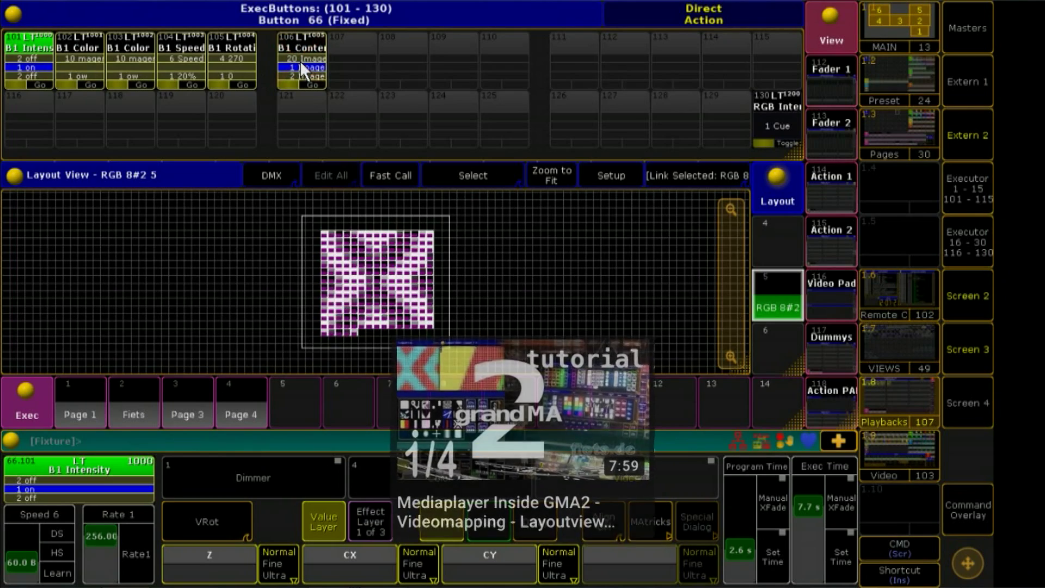
pyautogui.click(96, 66)
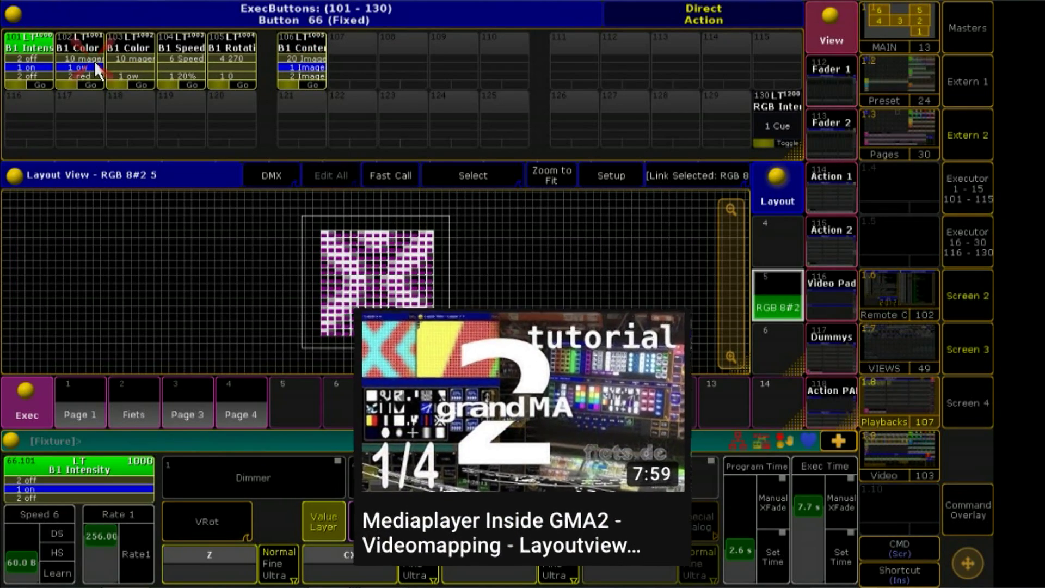
pyautogui.click(96, 65)
pyautogui.click(96, 66)
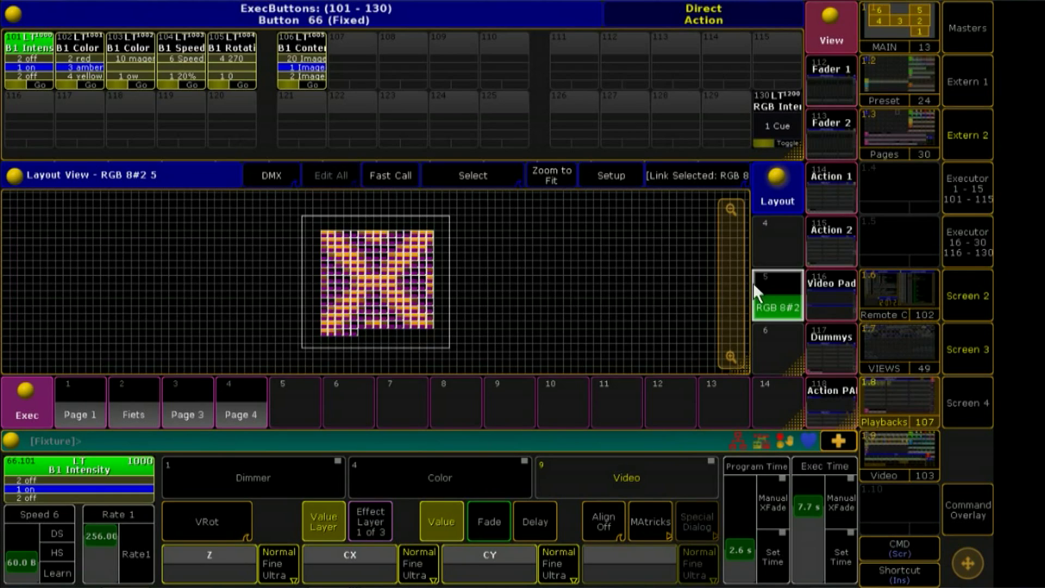
# - Enlarge the pixel matrix, step the first colour to green, and run B1 Speed at 100%
pyautogui.moveTo(732, 269); pyautogui.dragTo(732, 292)
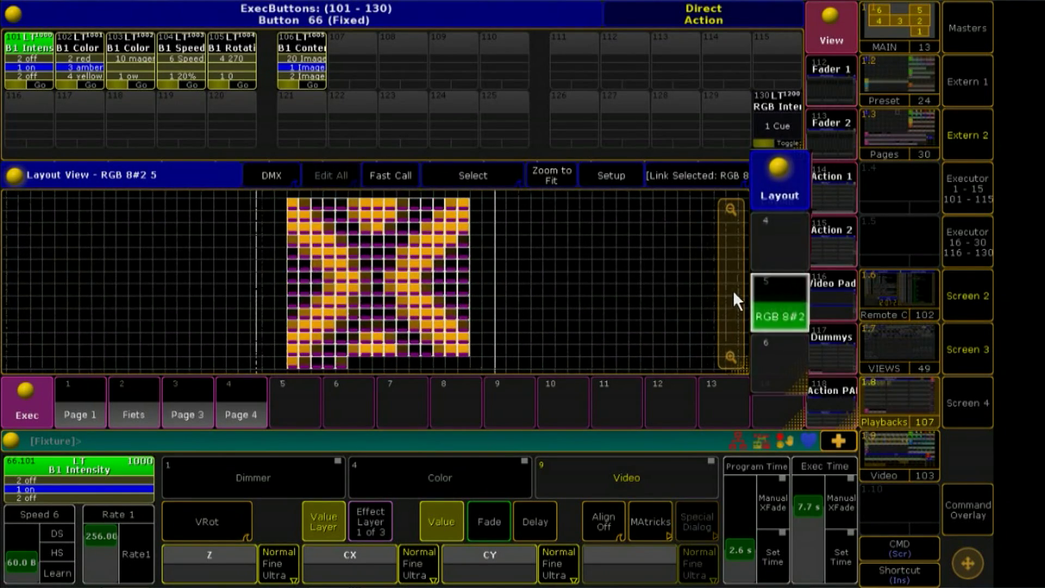
pyautogui.click(76, 62)
pyautogui.click(75, 59)
pyautogui.click(180, 62)
pyautogui.click(187, 69)
pyautogui.click(188, 69)
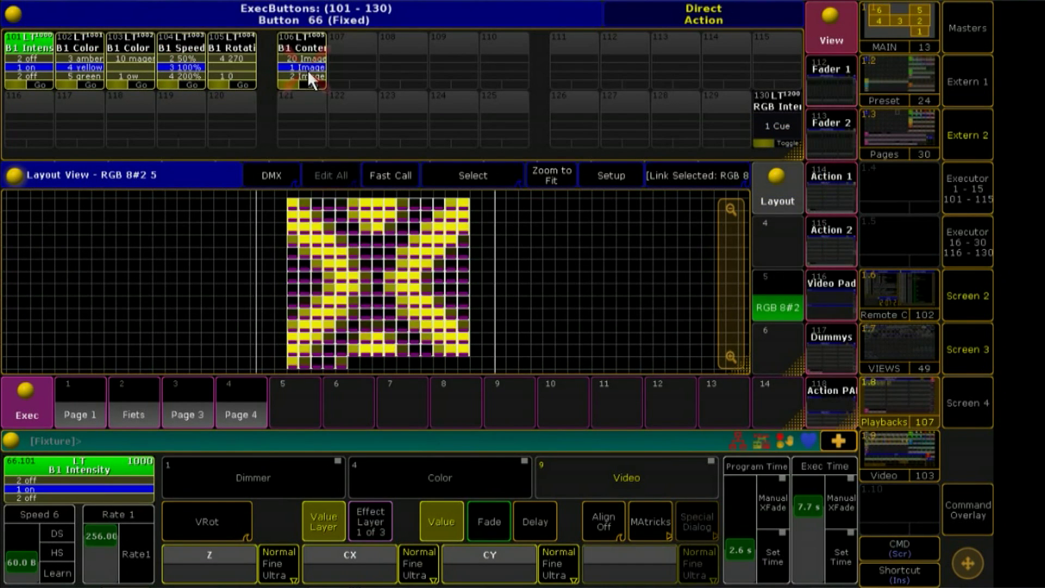
# - Start the second colour executor, toggle executor 130, and step the second colour to cyan
pyautogui.click(132, 68)
pyautogui.click(133, 68)
pyautogui.click(768, 128)
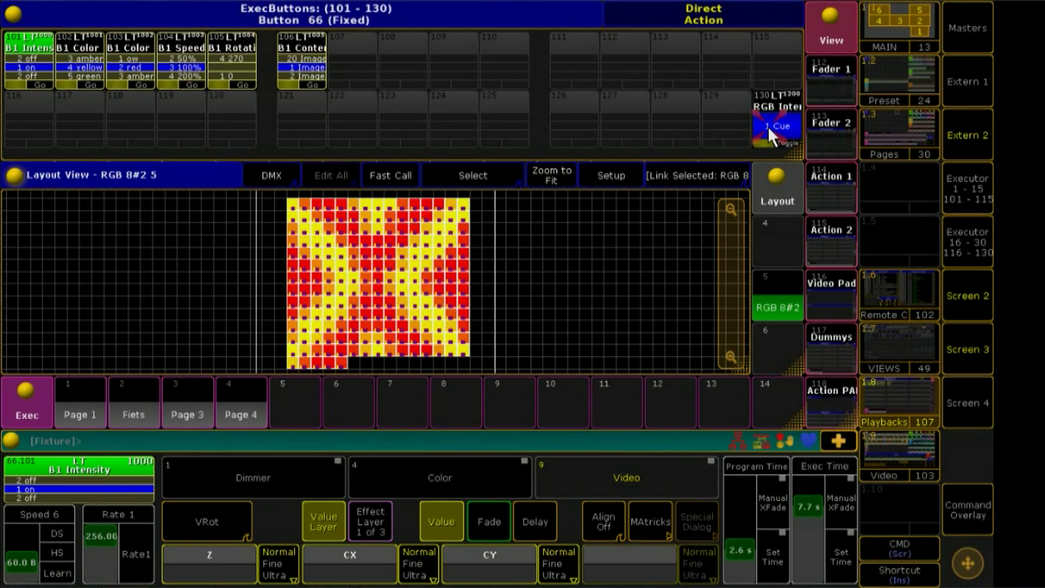
pyautogui.click(146, 67)
pyautogui.click(146, 67)
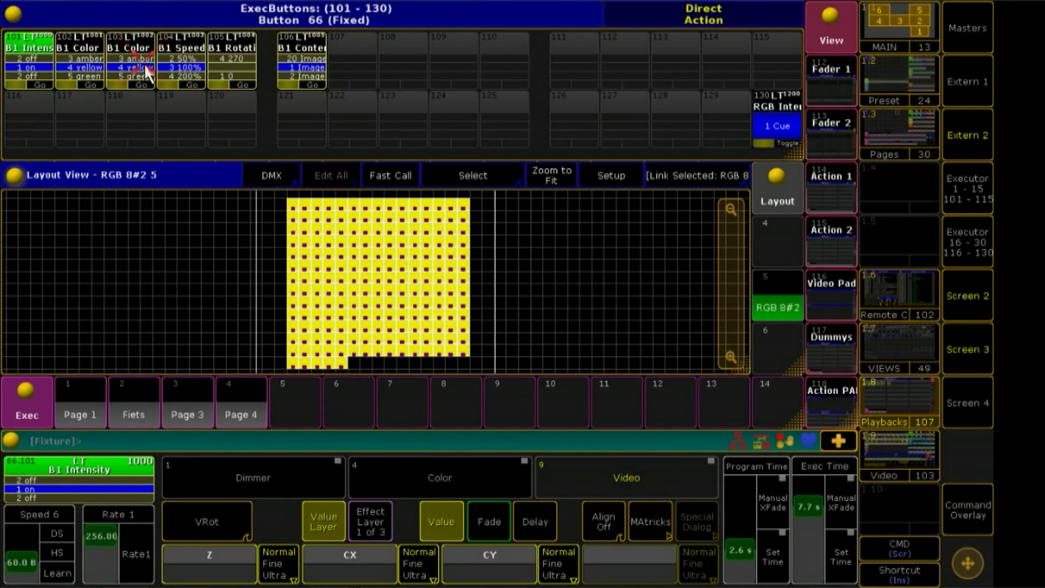
pyautogui.click(145, 63)
pyautogui.click(145, 63)
pyautogui.click(145, 63)
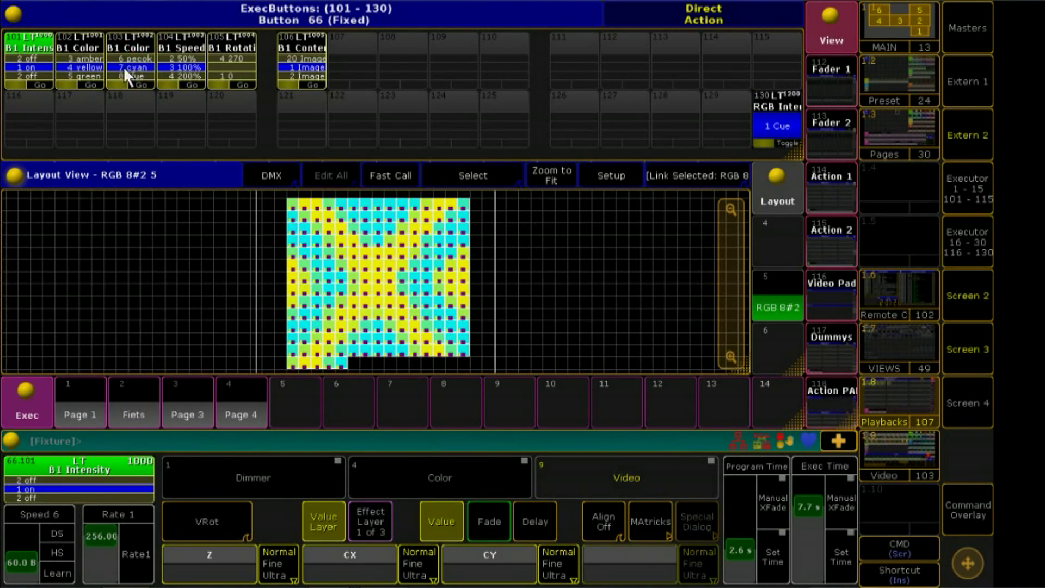
# - Advance the first colour executor four cues to lavender
pyautogui.click(89, 67)
pyautogui.click(90, 67)
pyautogui.click(89, 66)
pyautogui.click(90, 67)
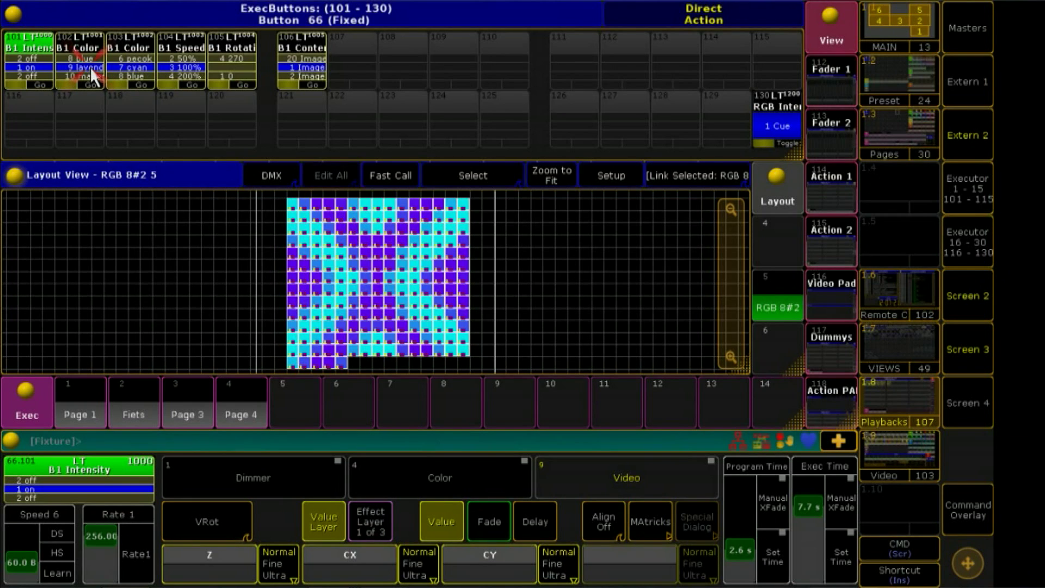
pyautogui.click(90, 67)
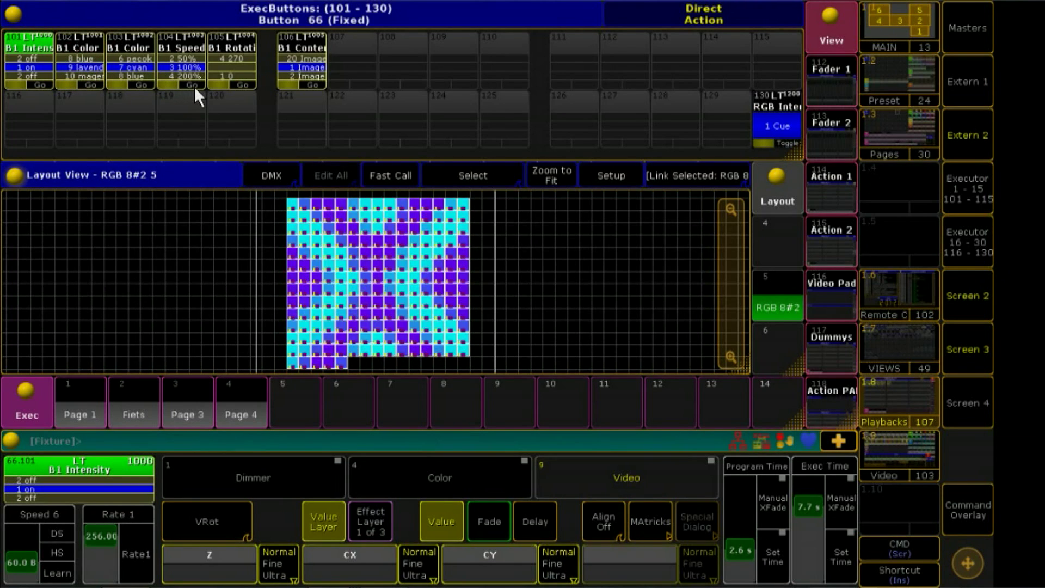